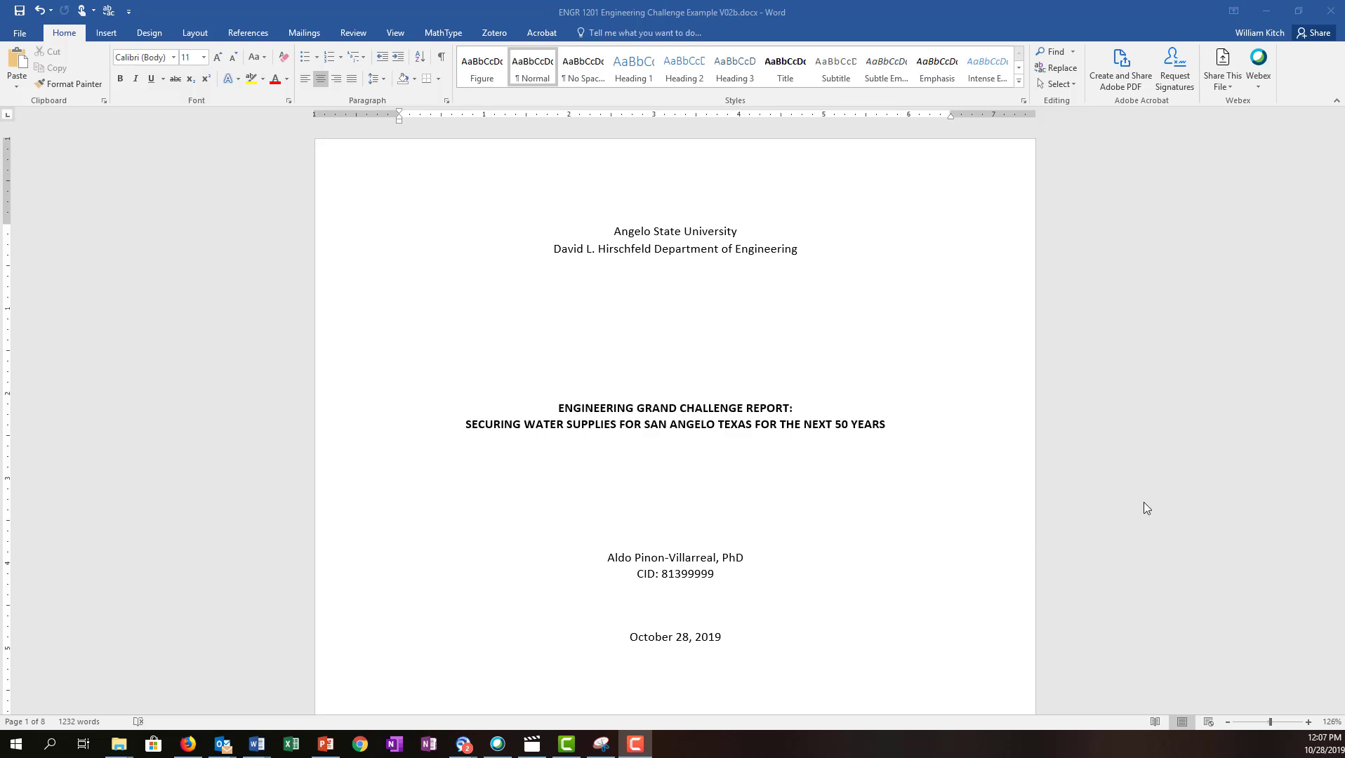
Scroll through the front matter to page 1's Figure 1 map and Challenges section
scroll(1144, 503, "down", 8)
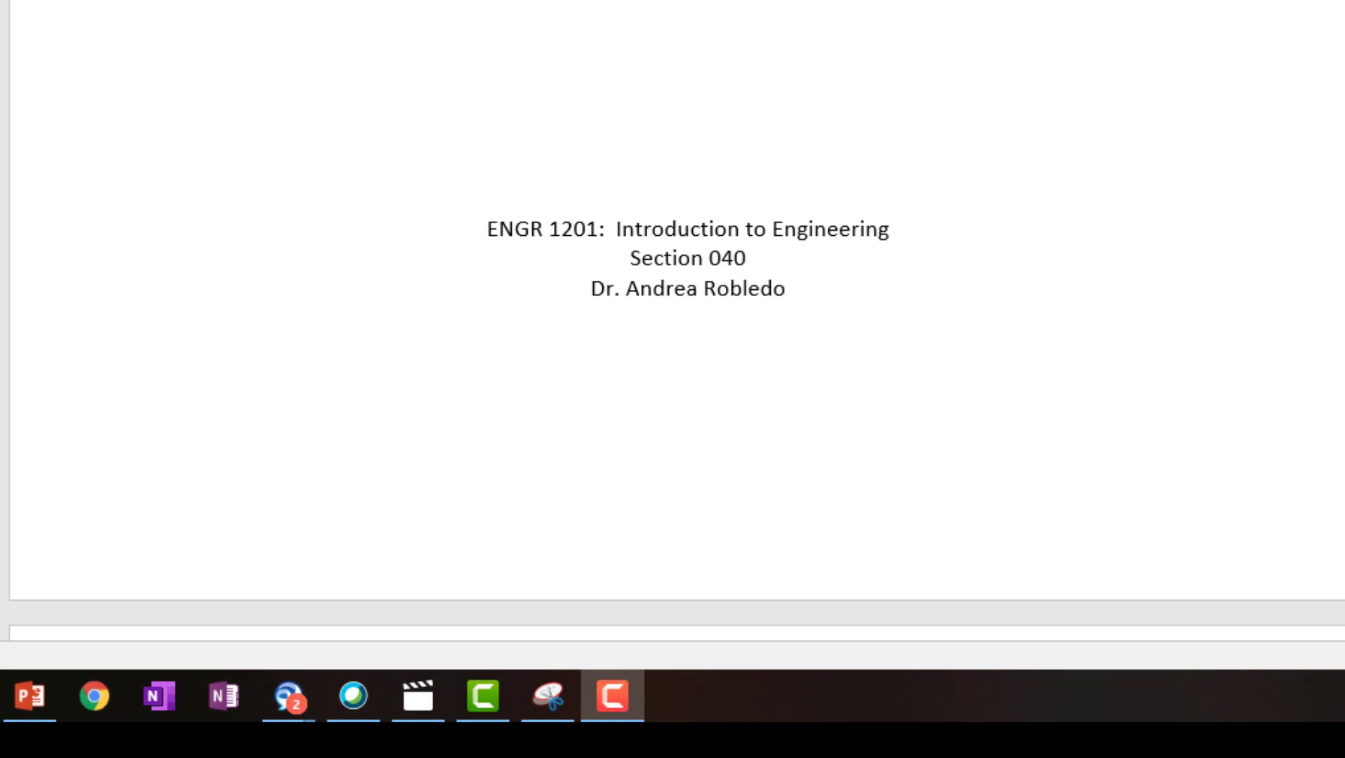
scroll(687, 283, "down", 10)
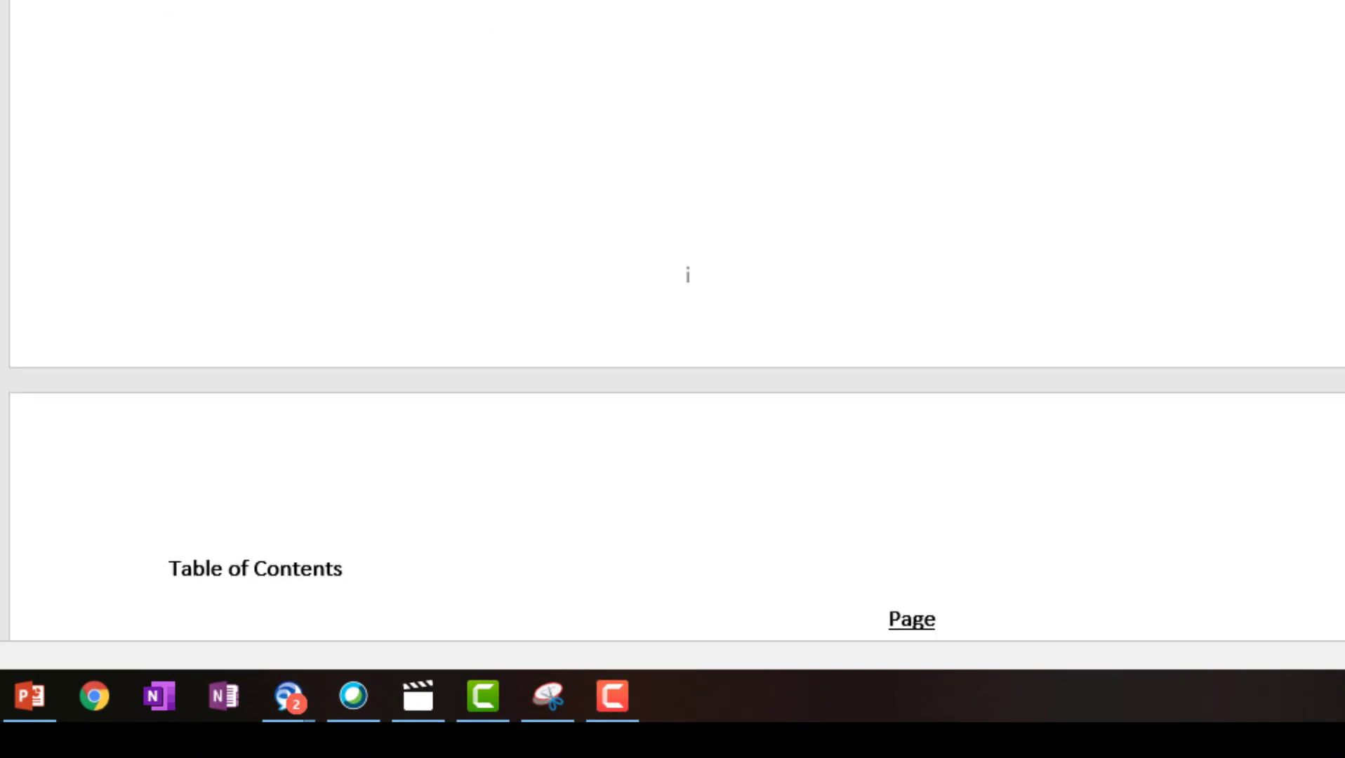
scroll(688, 283, "down", 10)
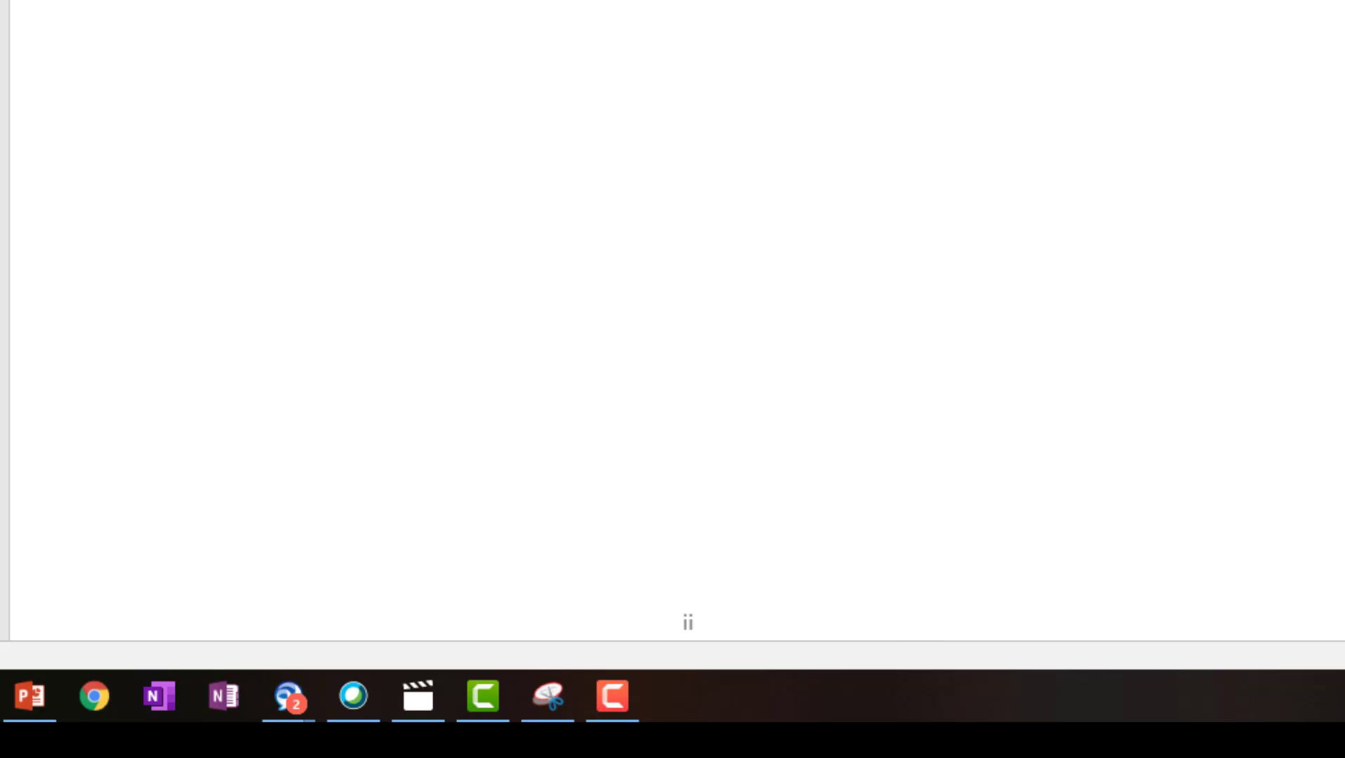
scroll(688, 351, "down", 10)
scroll(687, 478, "down", 2)
scroll(688, 316, "down", 15)
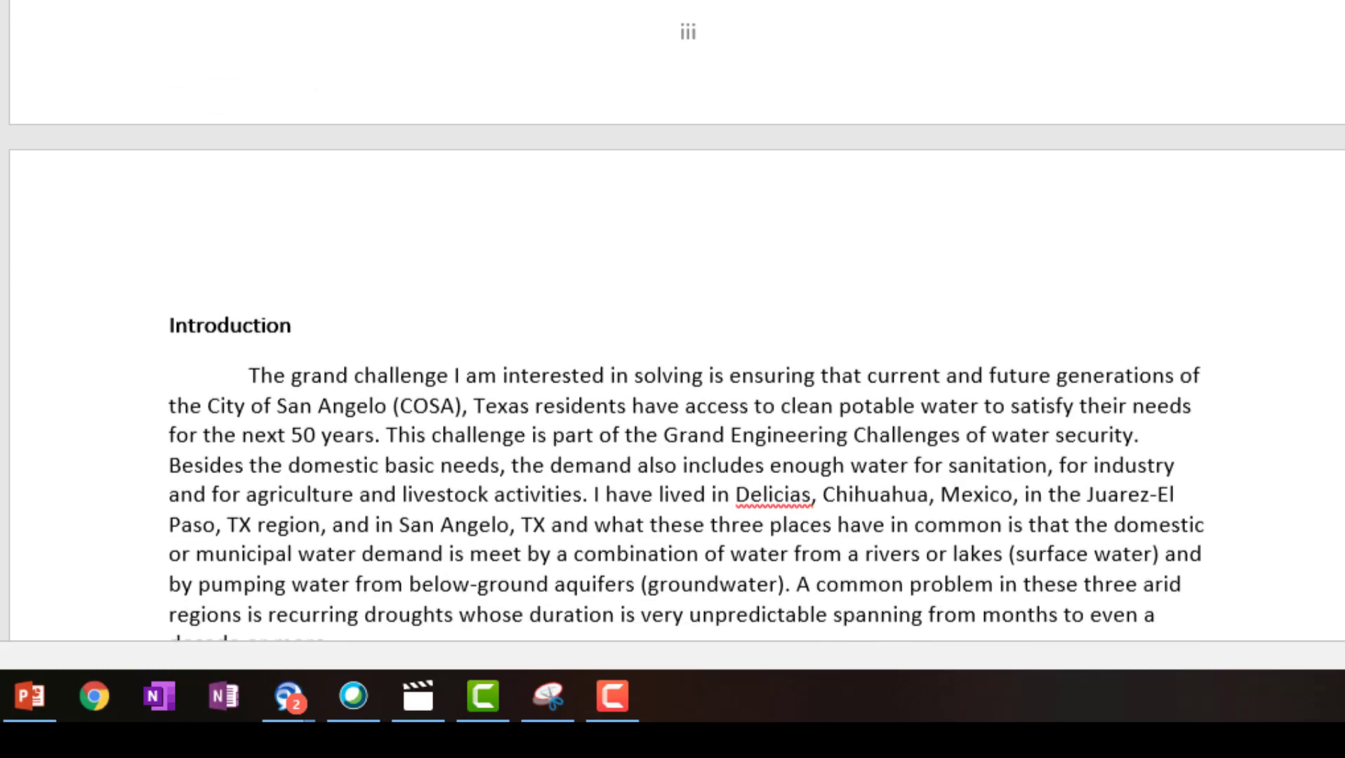
scroll(688, 316, "down", 2)
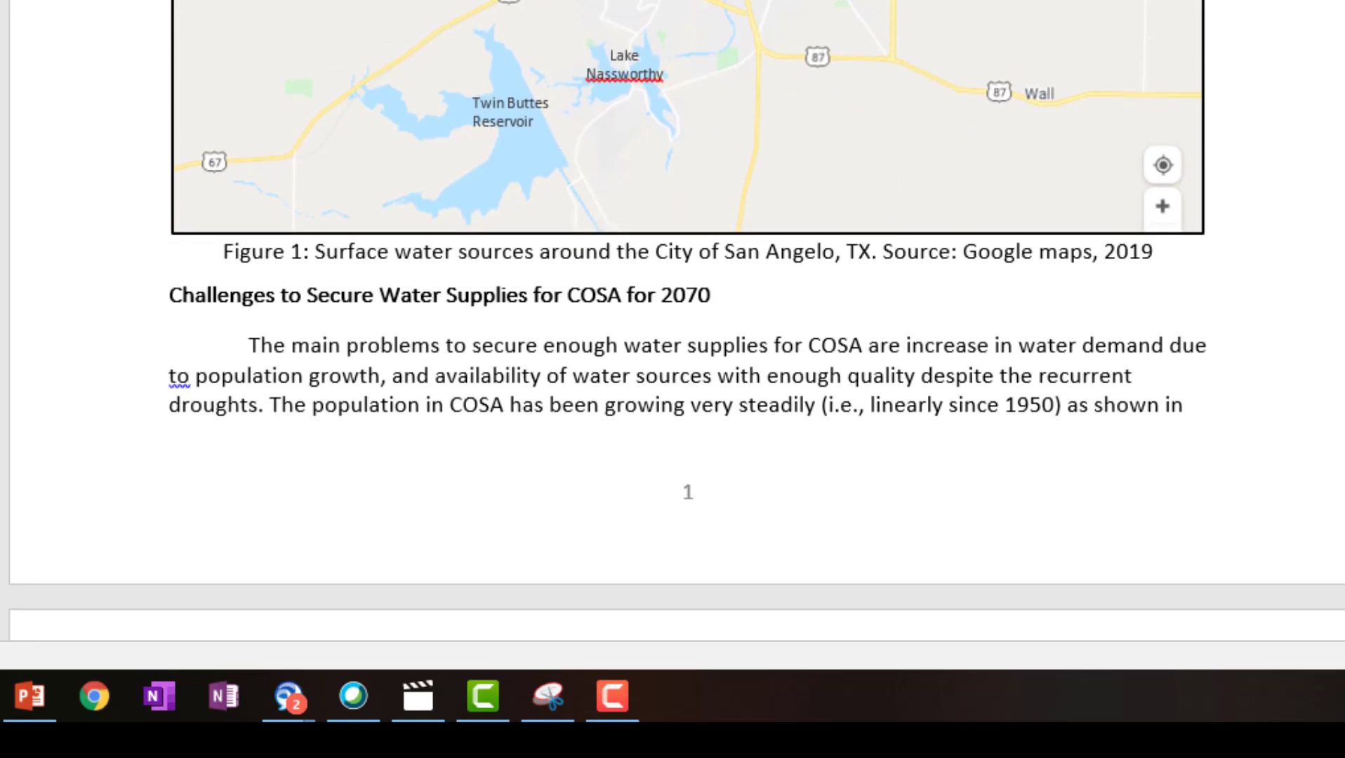
scroll(688, 316, "up", 1)
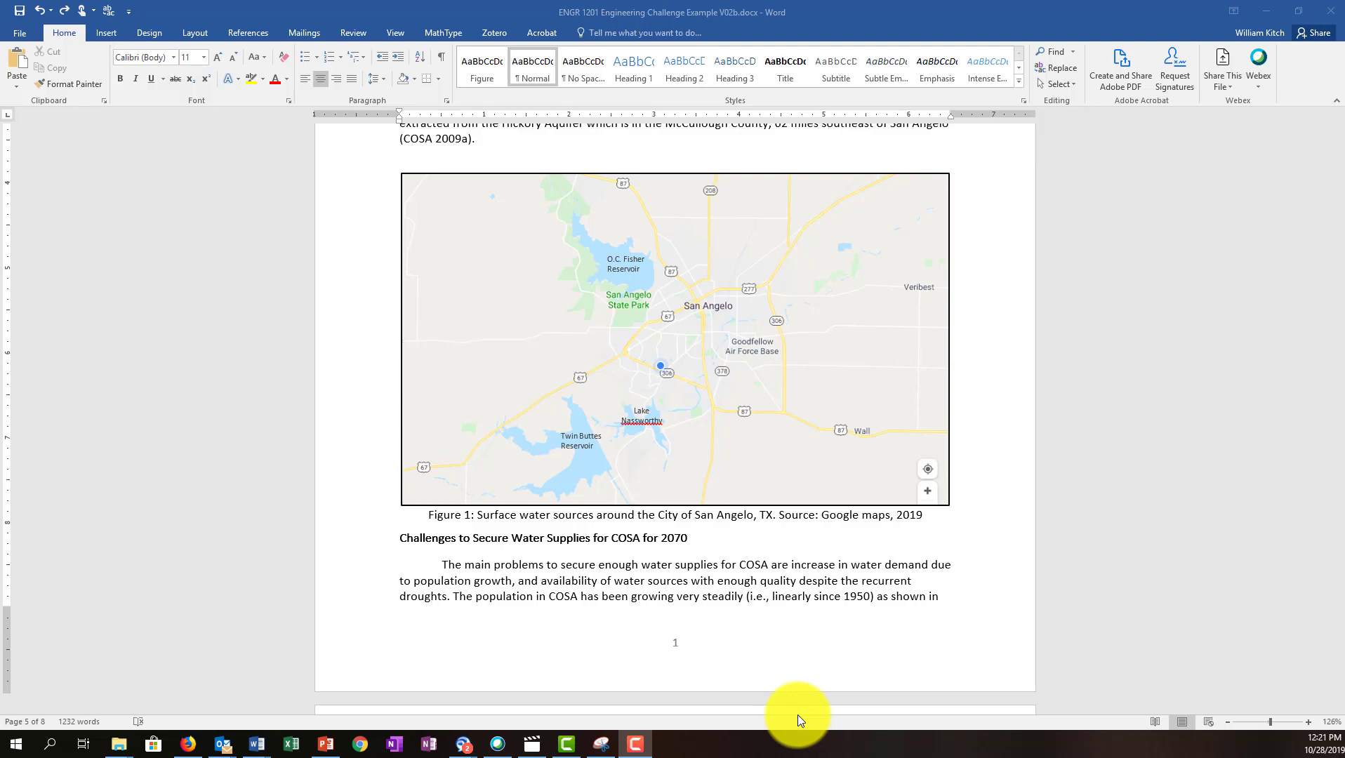
Scroll back to the Introduction and turn on Show/Hide ¶ formatting marks
left_click(1033, 567)
left_click_drag(1340, 453, 1339, 421)
scroll(800, 421, "up", 1)
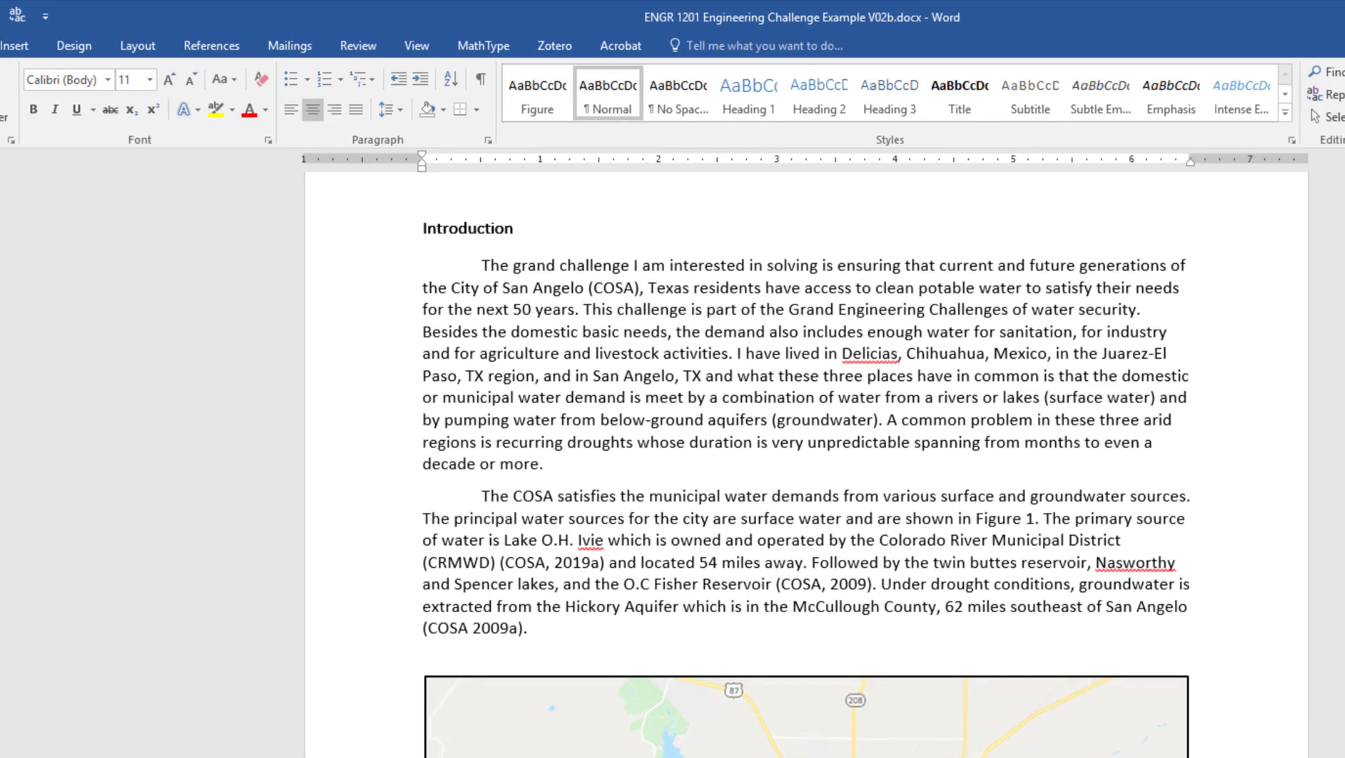
scroll(806, 490, "up", 1)
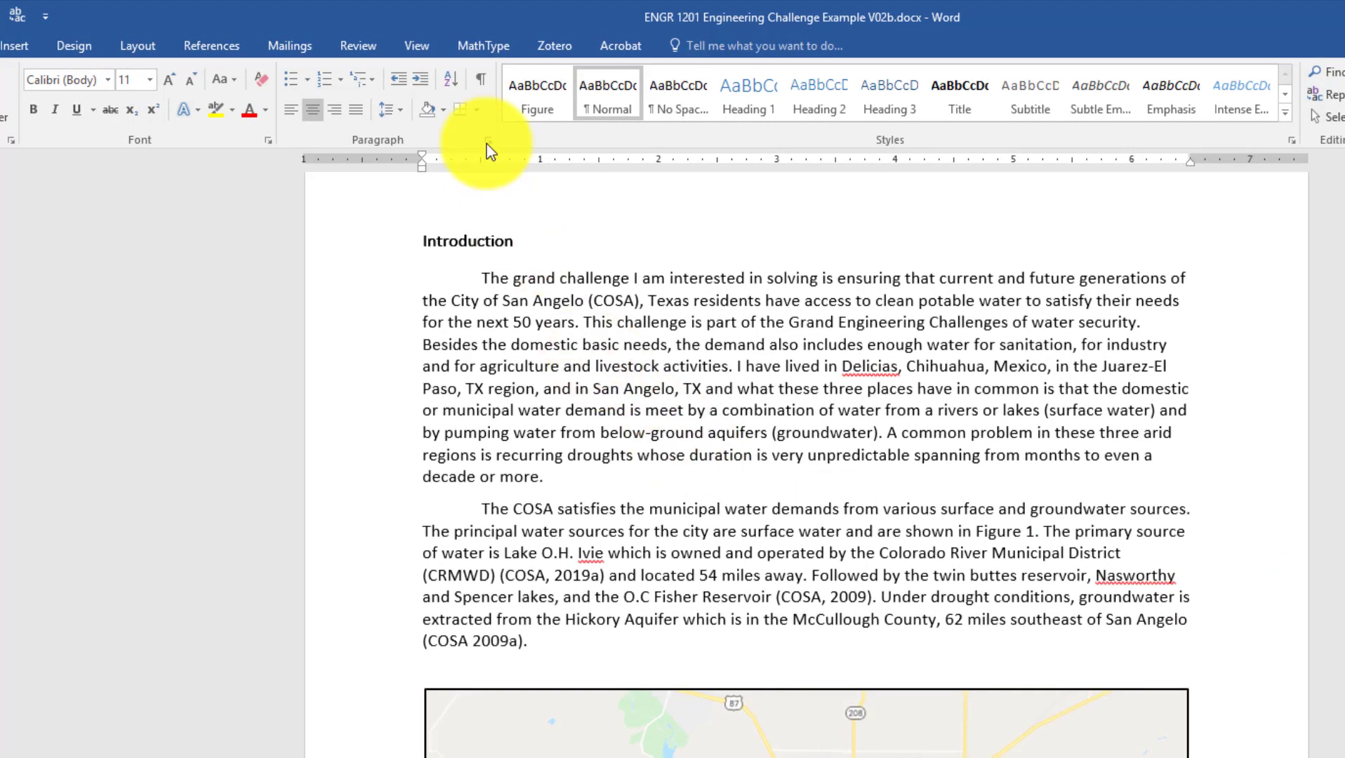
left_click(481, 80)
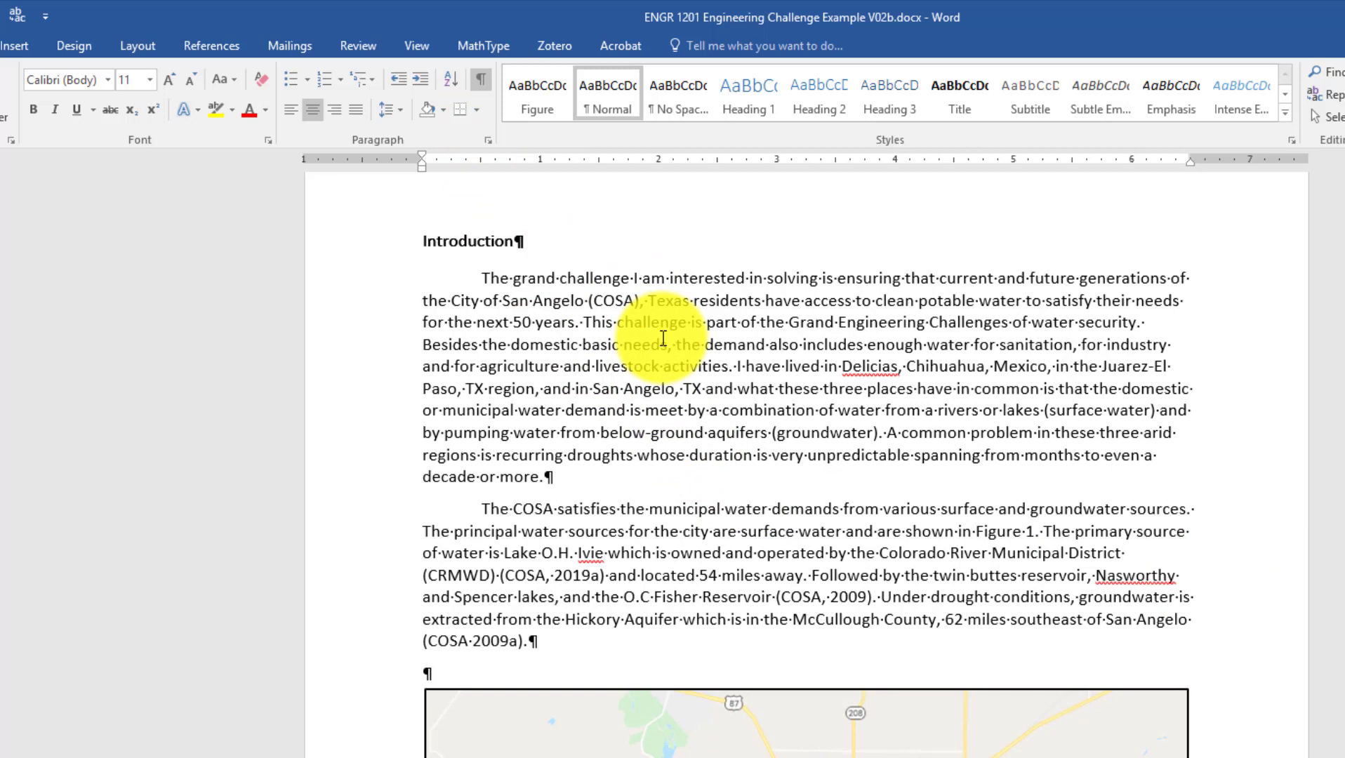
Set the Introduction heading to 12 pt font and underline it
left_click(366, 255)
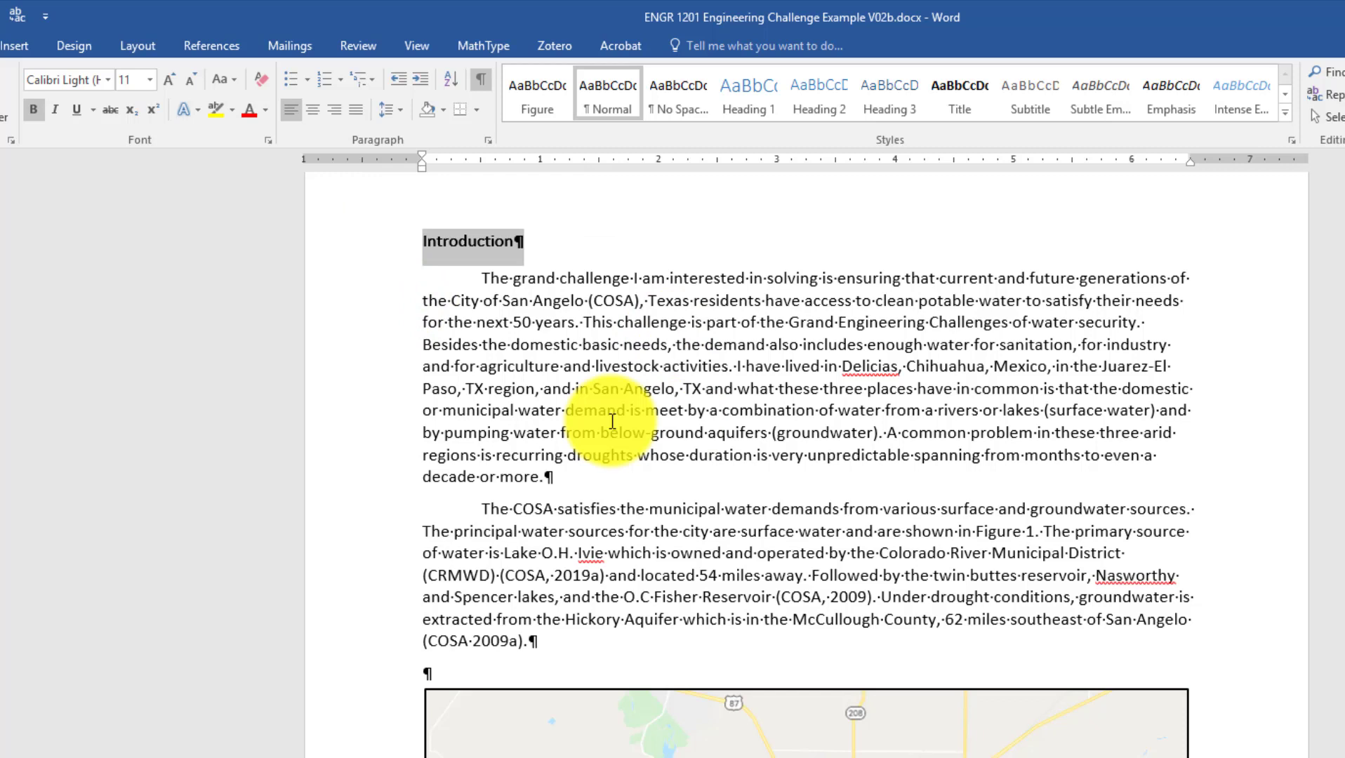
left_click(574, 410)
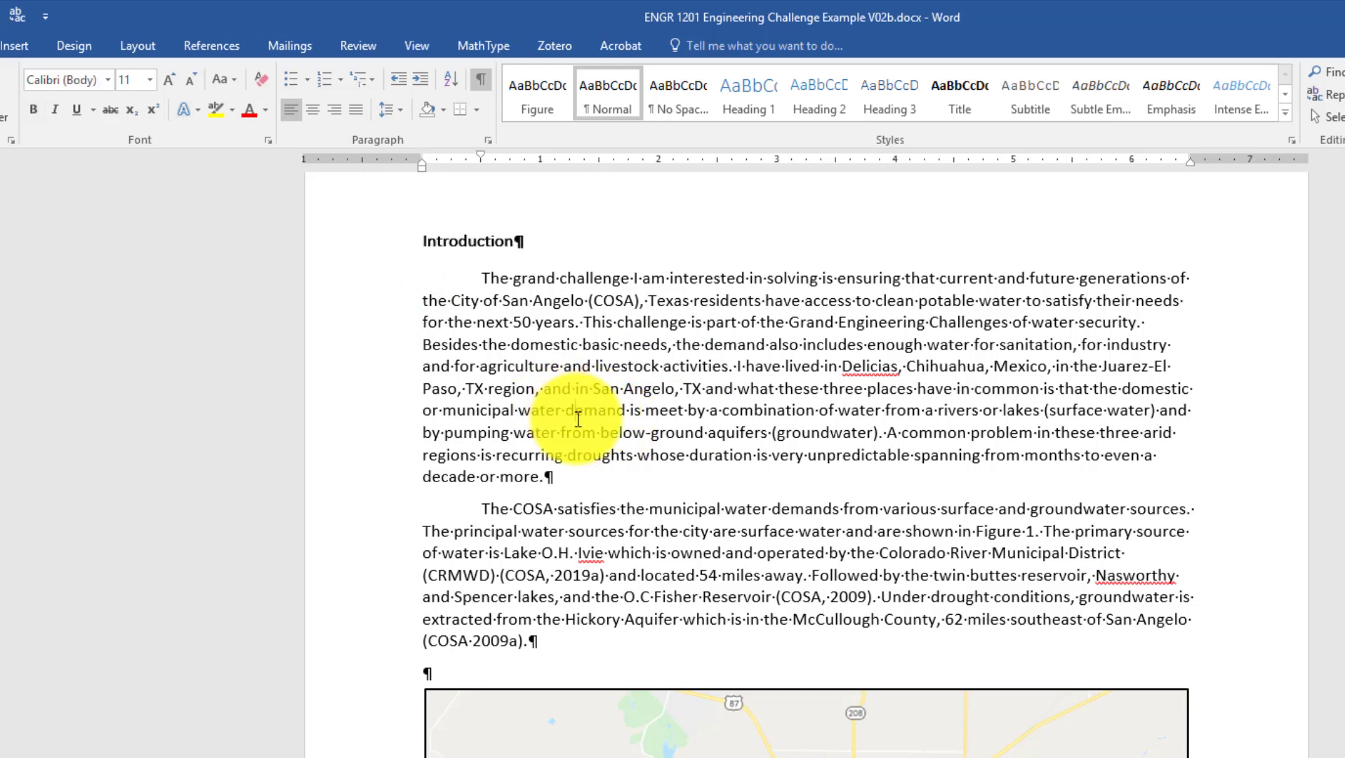
left_click(394, 254)
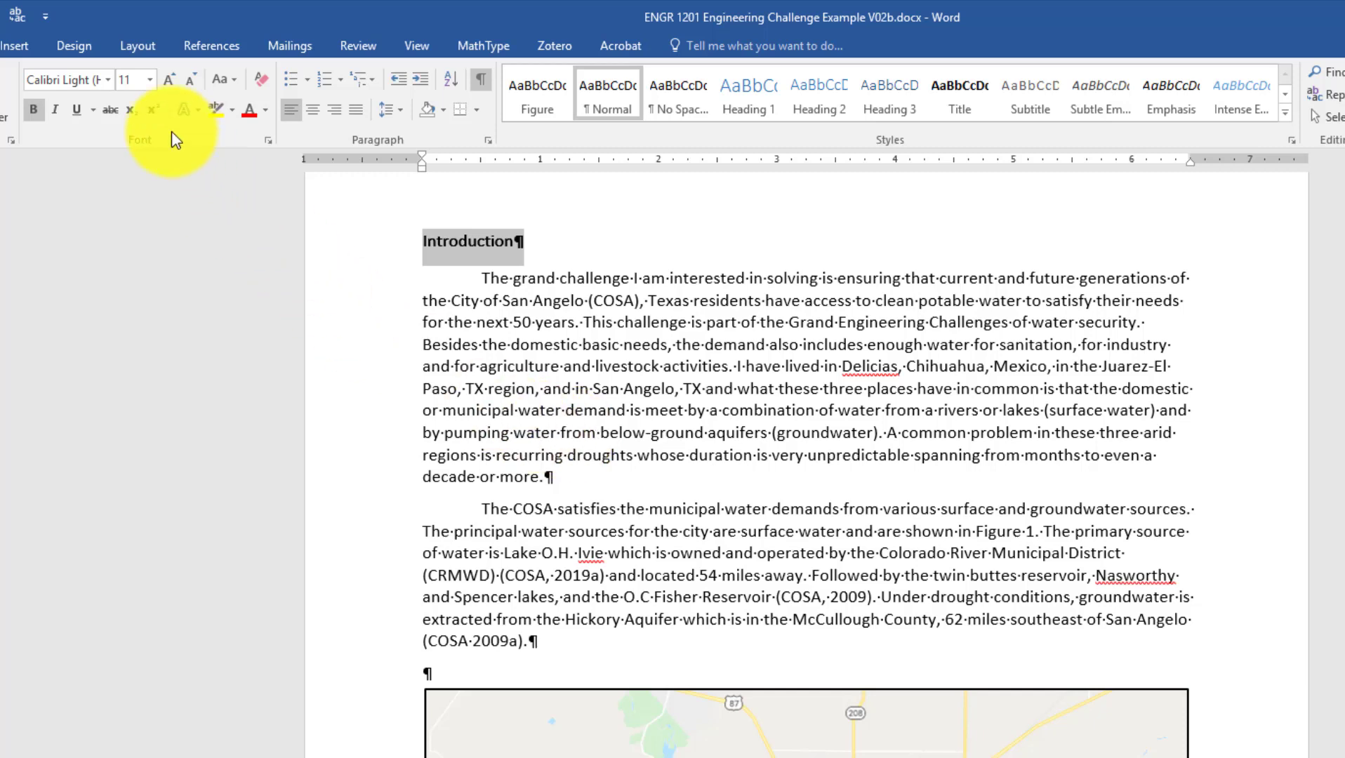
left_click(152, 78)
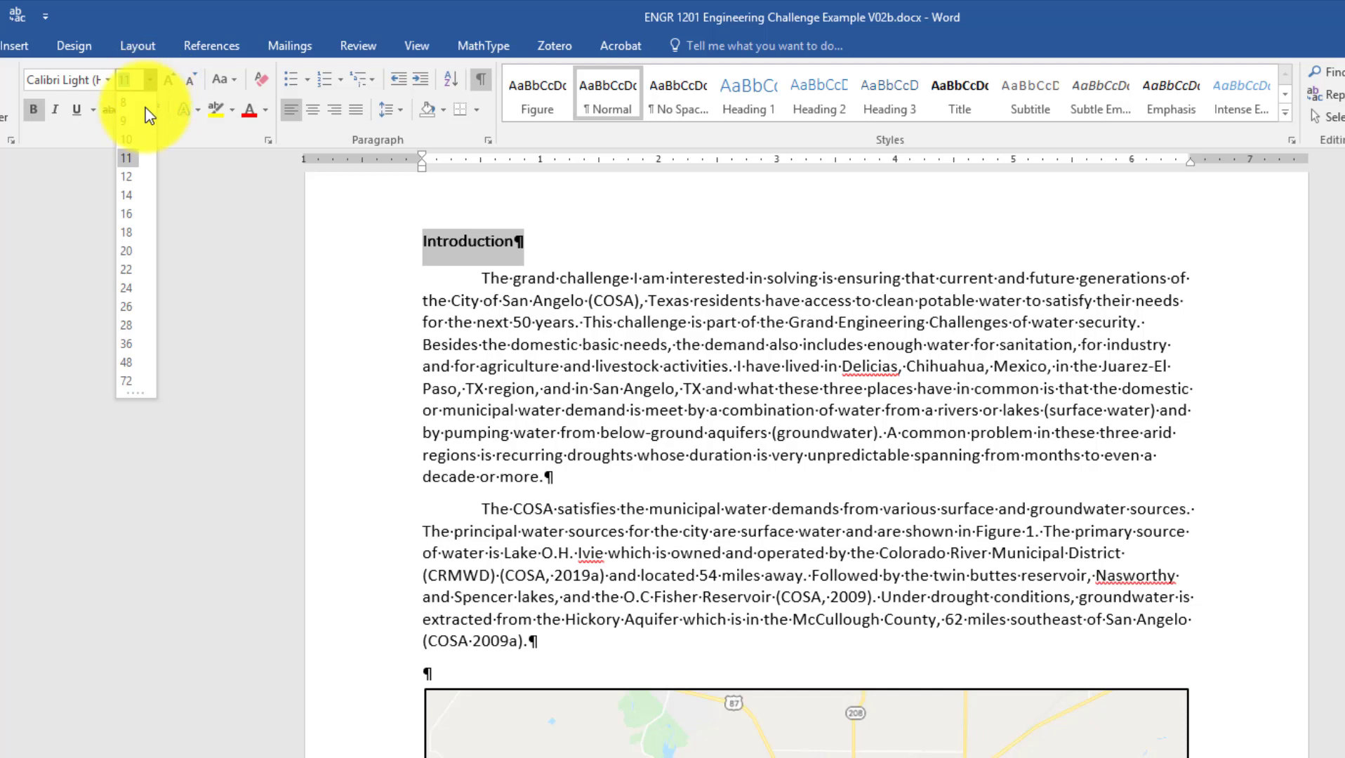
left_click(136, 184)
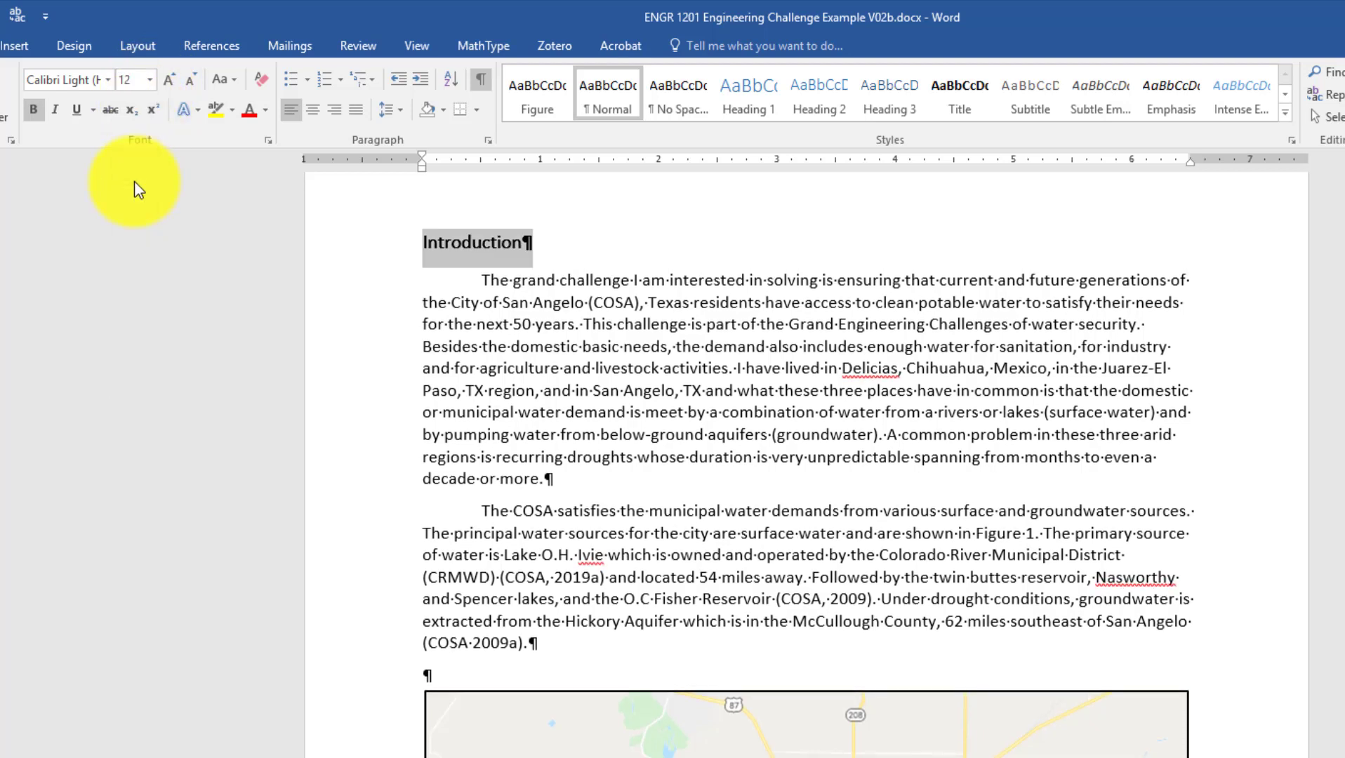
left_click(73, 111)
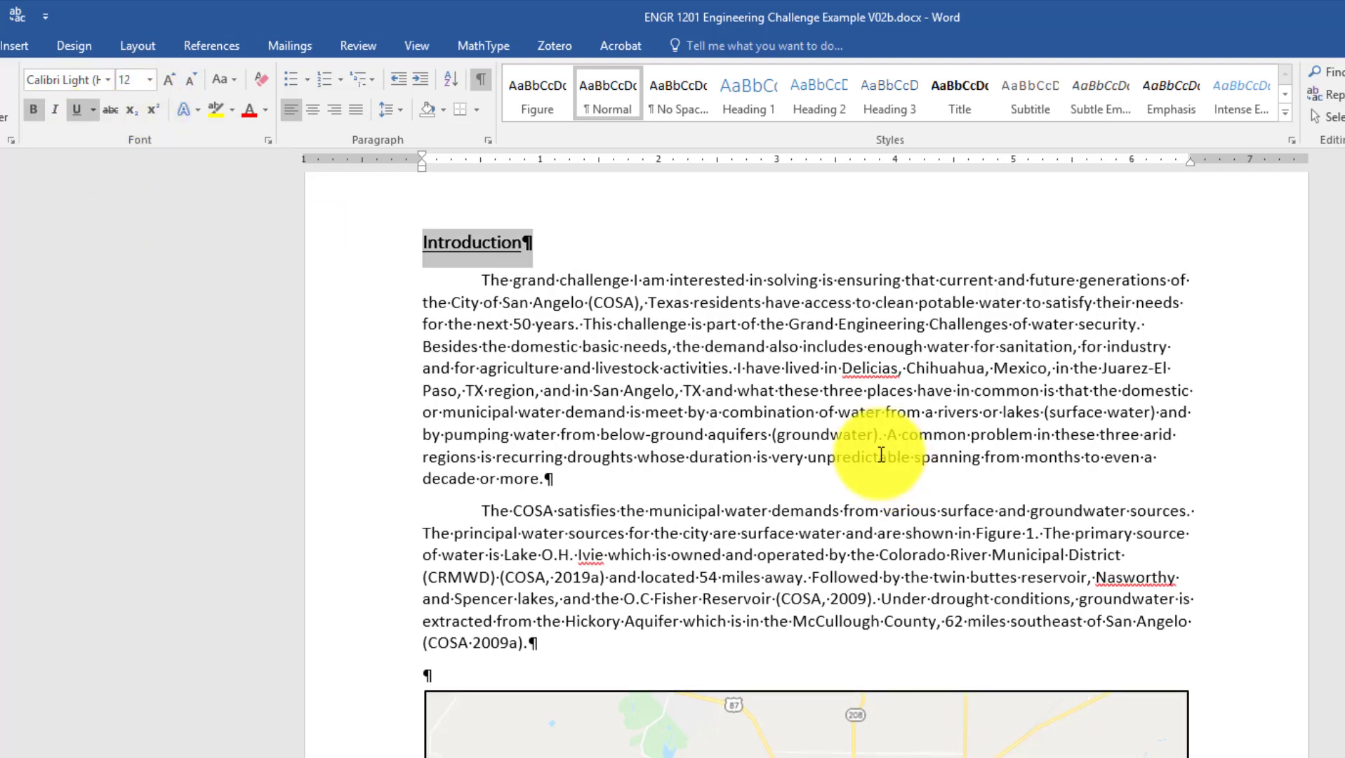
left_click(740, 402)
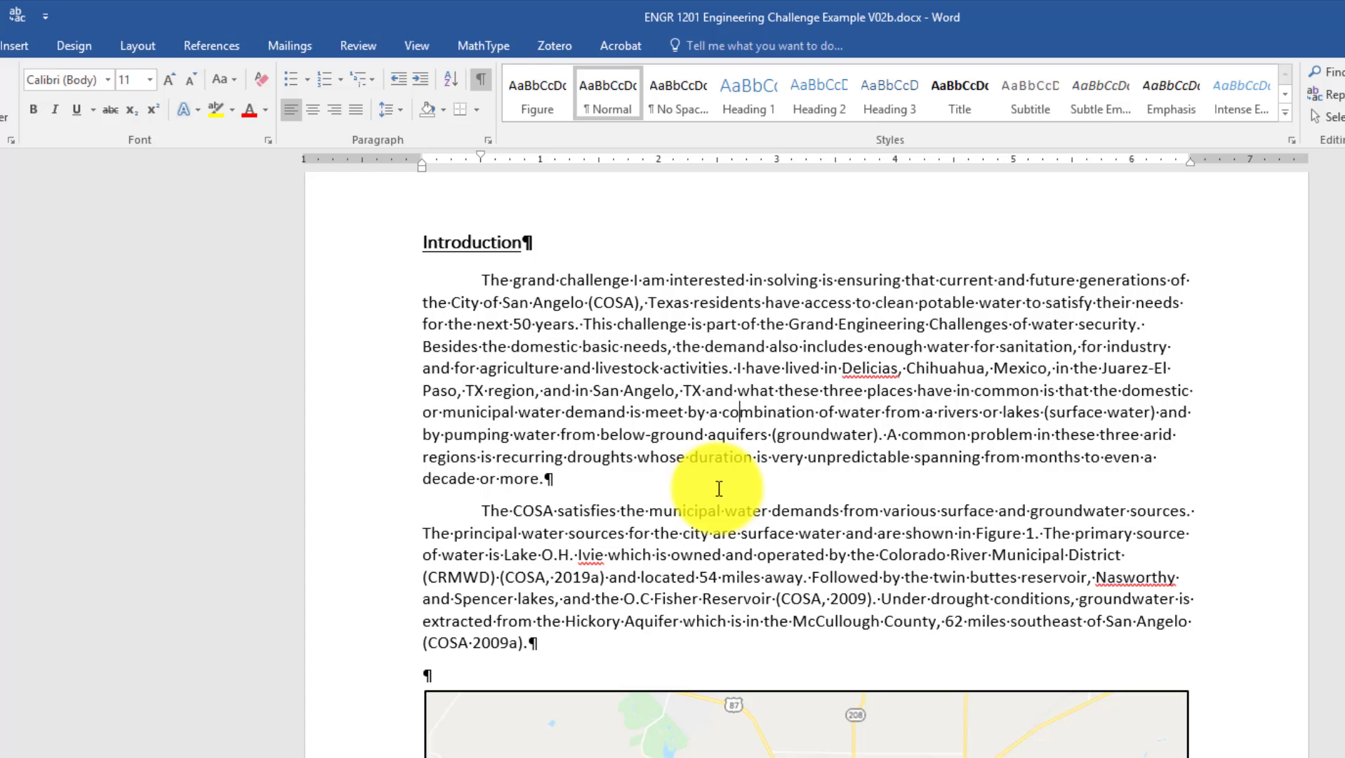
scroll(737, 488, "down", 3)
Set the Challenges to Secure Water Supplies heading to 12 pt
scroll(737, 488, "down", 10)
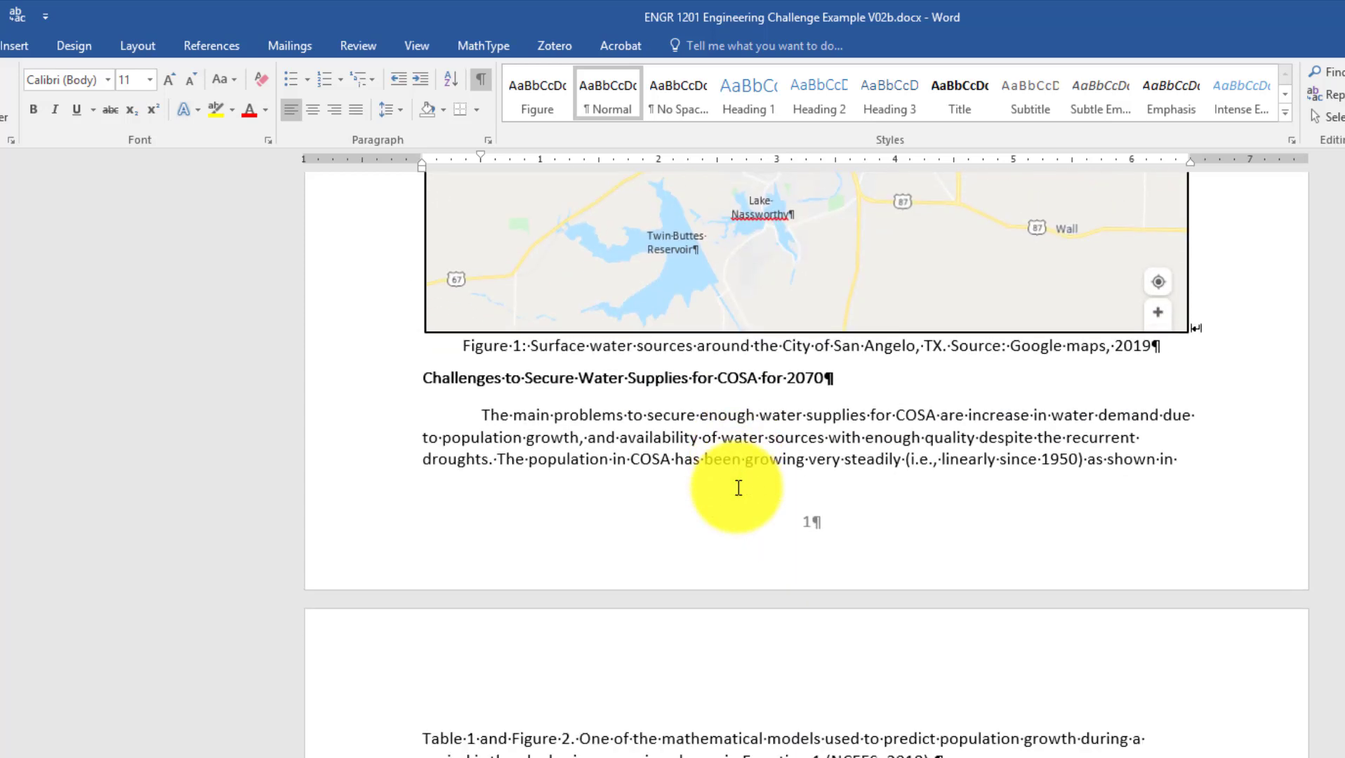
left_click(384, 390)
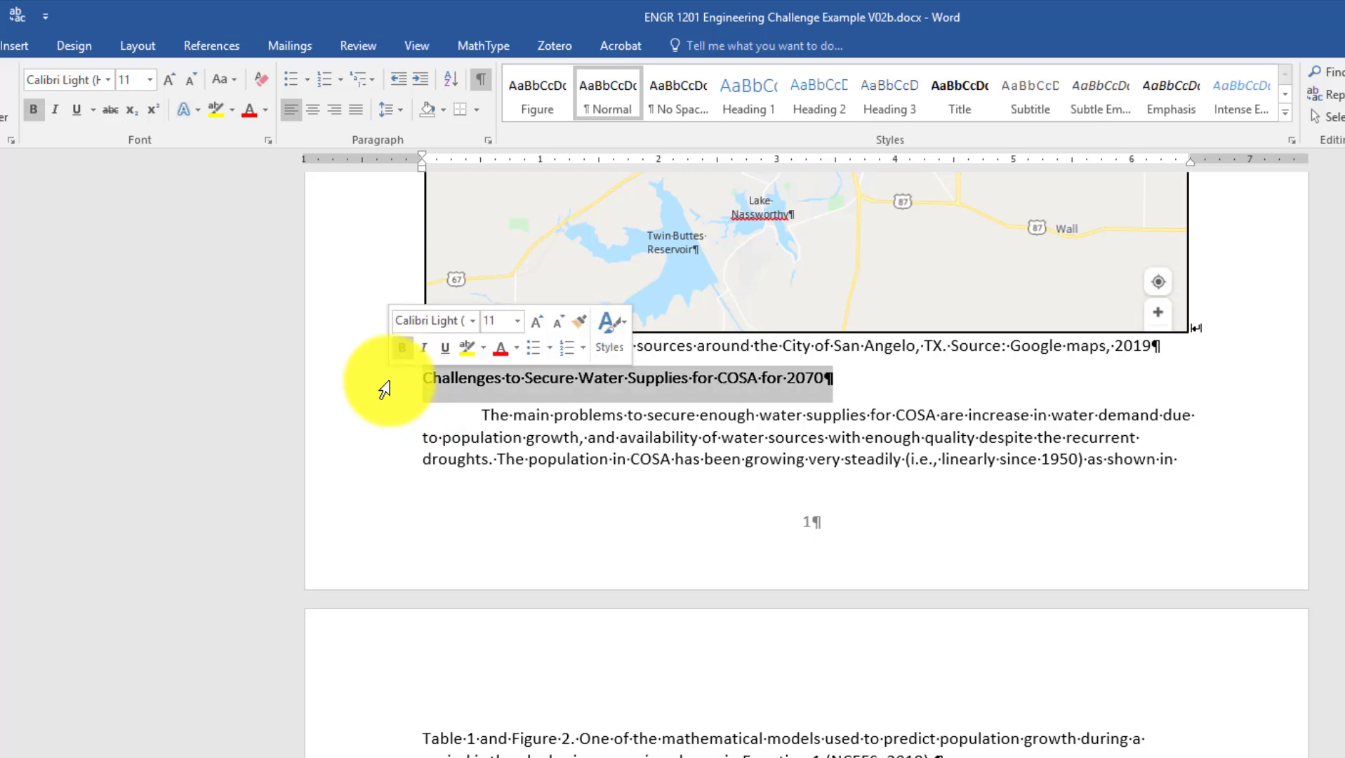
left_click(150, 81)
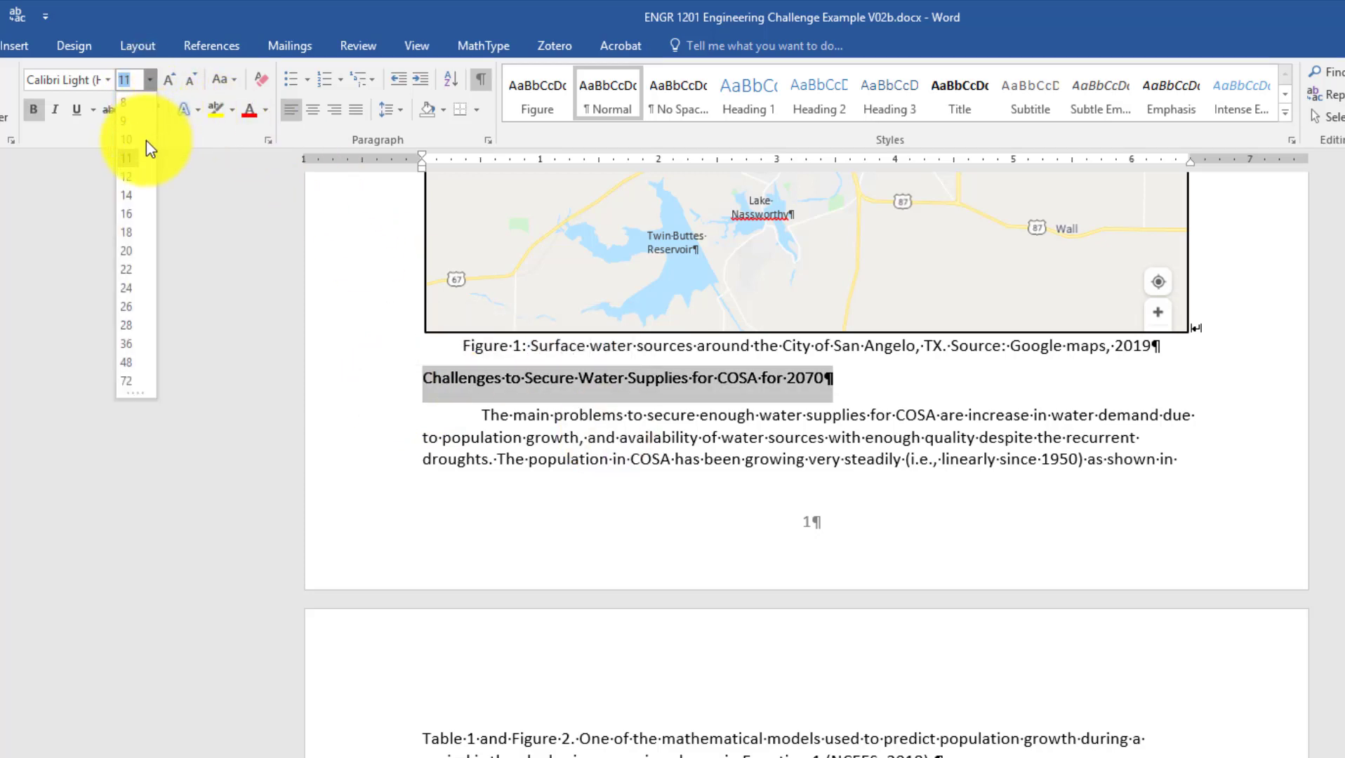
left_click(136, 184)
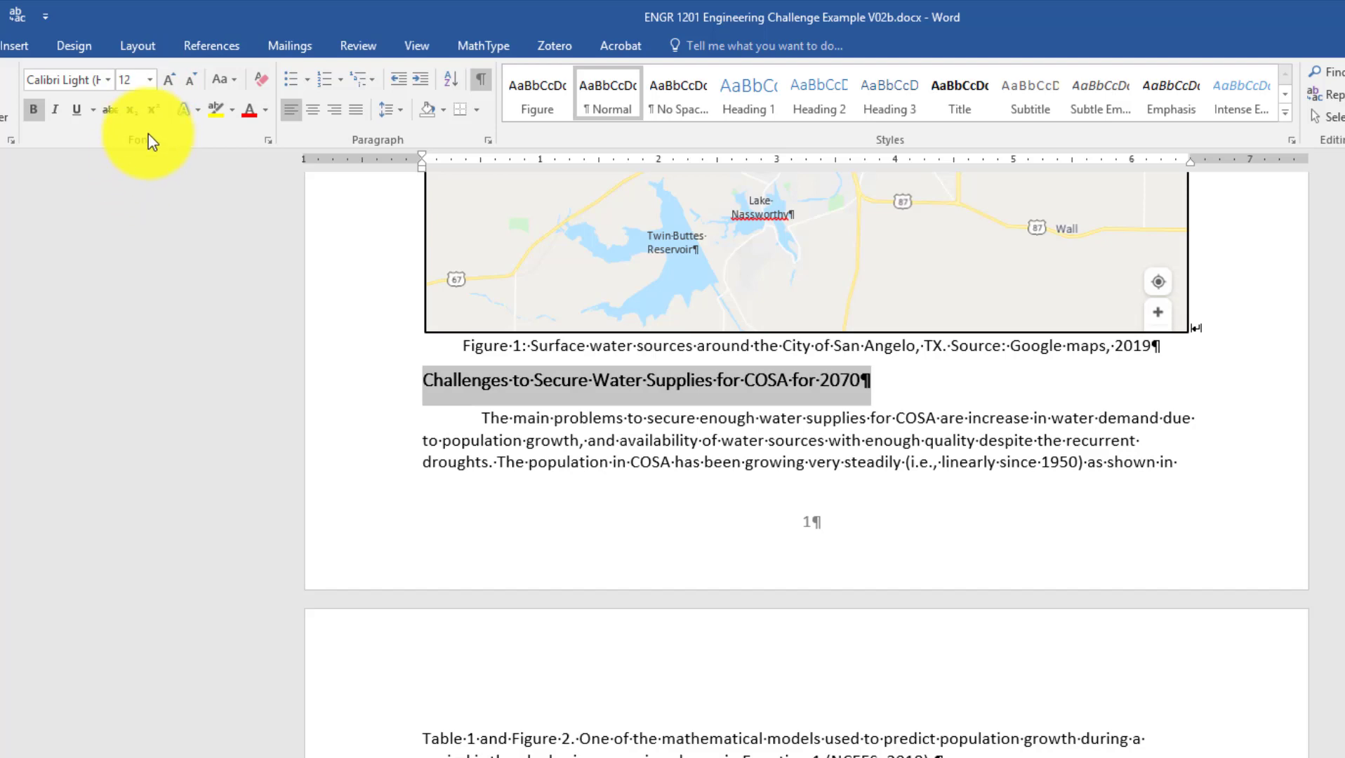
left_click(853, 490)
Make the Solutions Implemented by COSA heading 12 pt and underlined
scroll(850, 481, "down", 5)
scroll(849, 481, "down", 15)
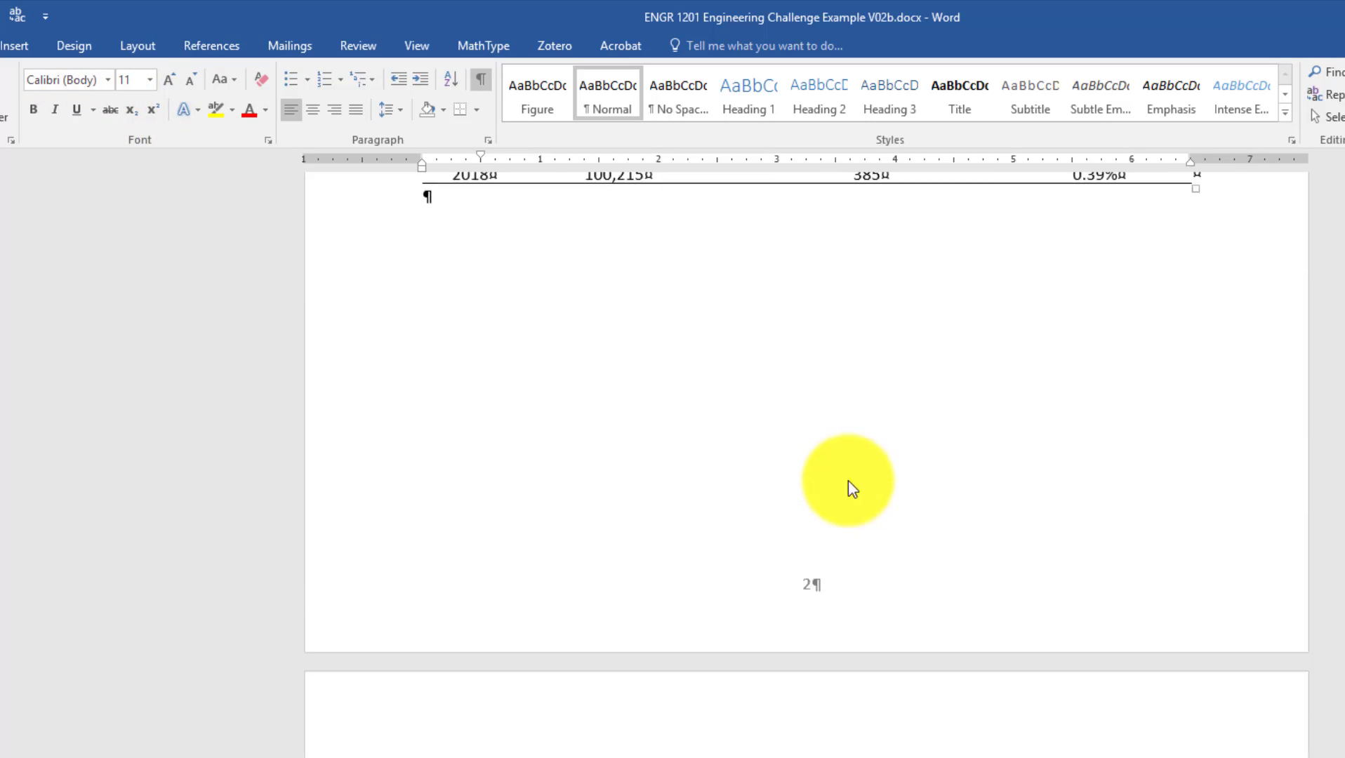
scroll(849, 481, "down", 5)
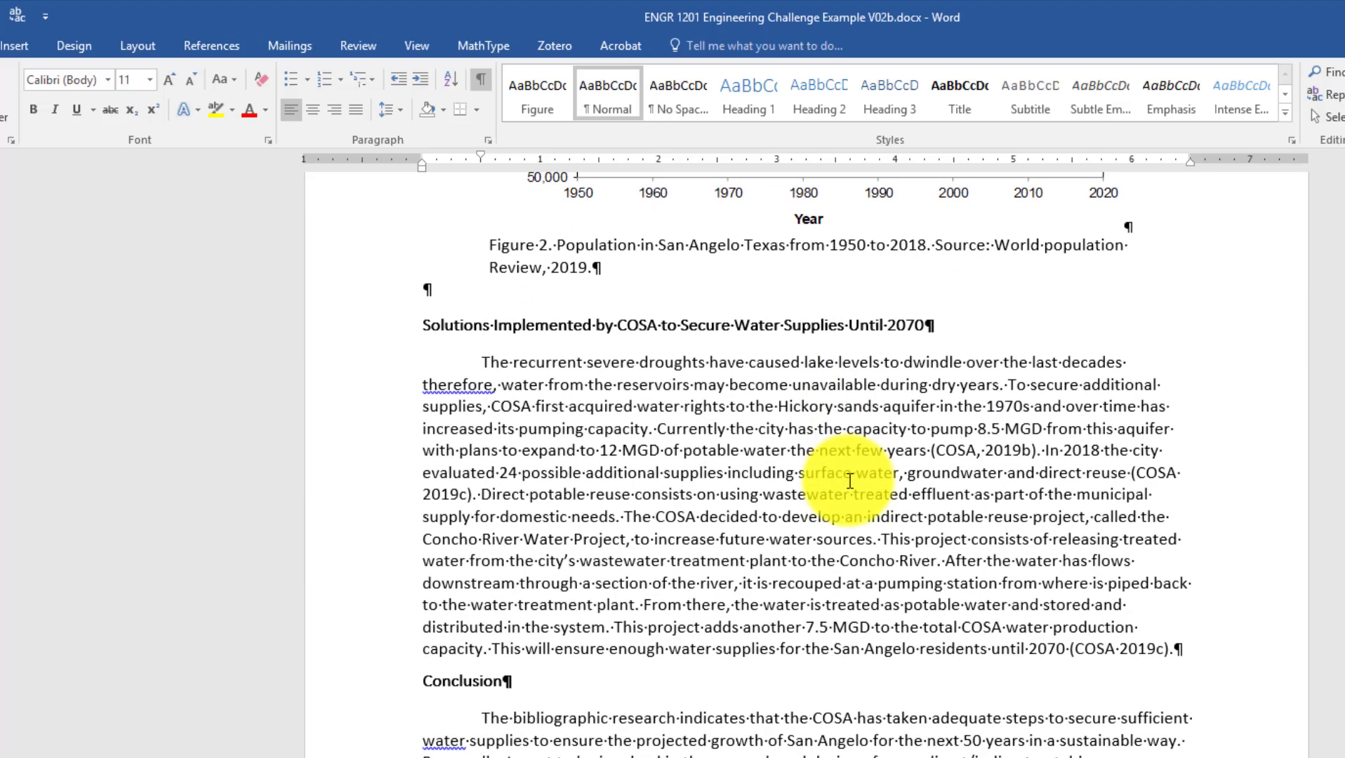
left_click(370, 278)
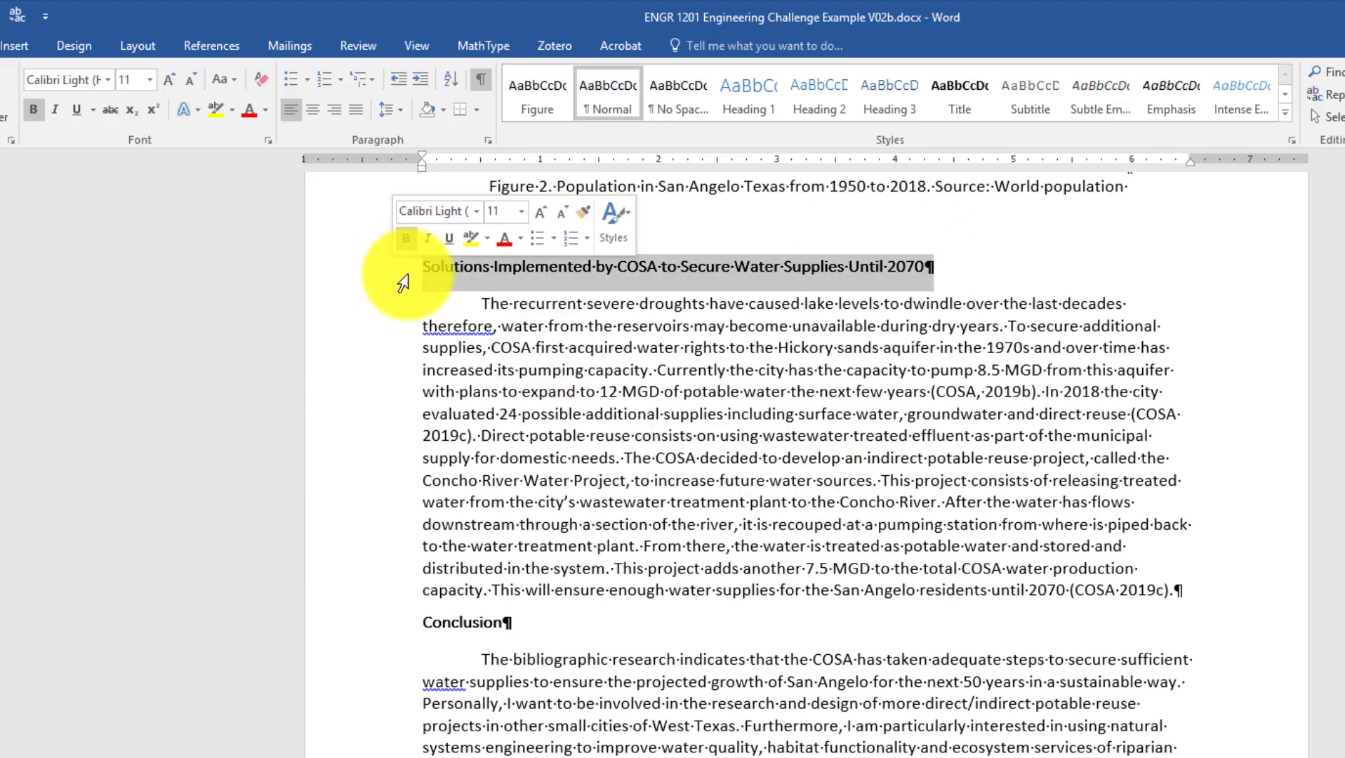
left_click(150, 80)
left_click(128, 181)
left_click(77, 109)
Underline the Conclusion heading, set it to 12 pt, and reselect it
left_click(370, 627)
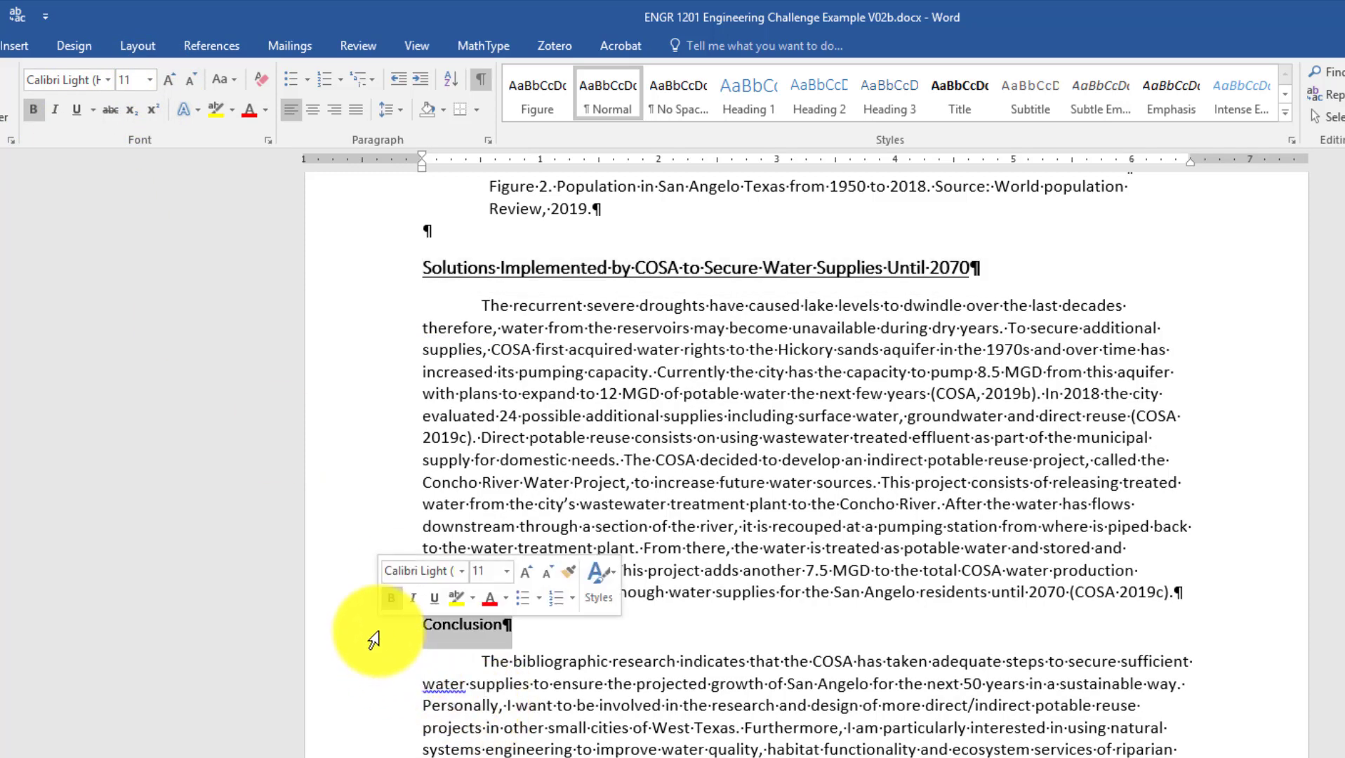
left_click(77, 109)
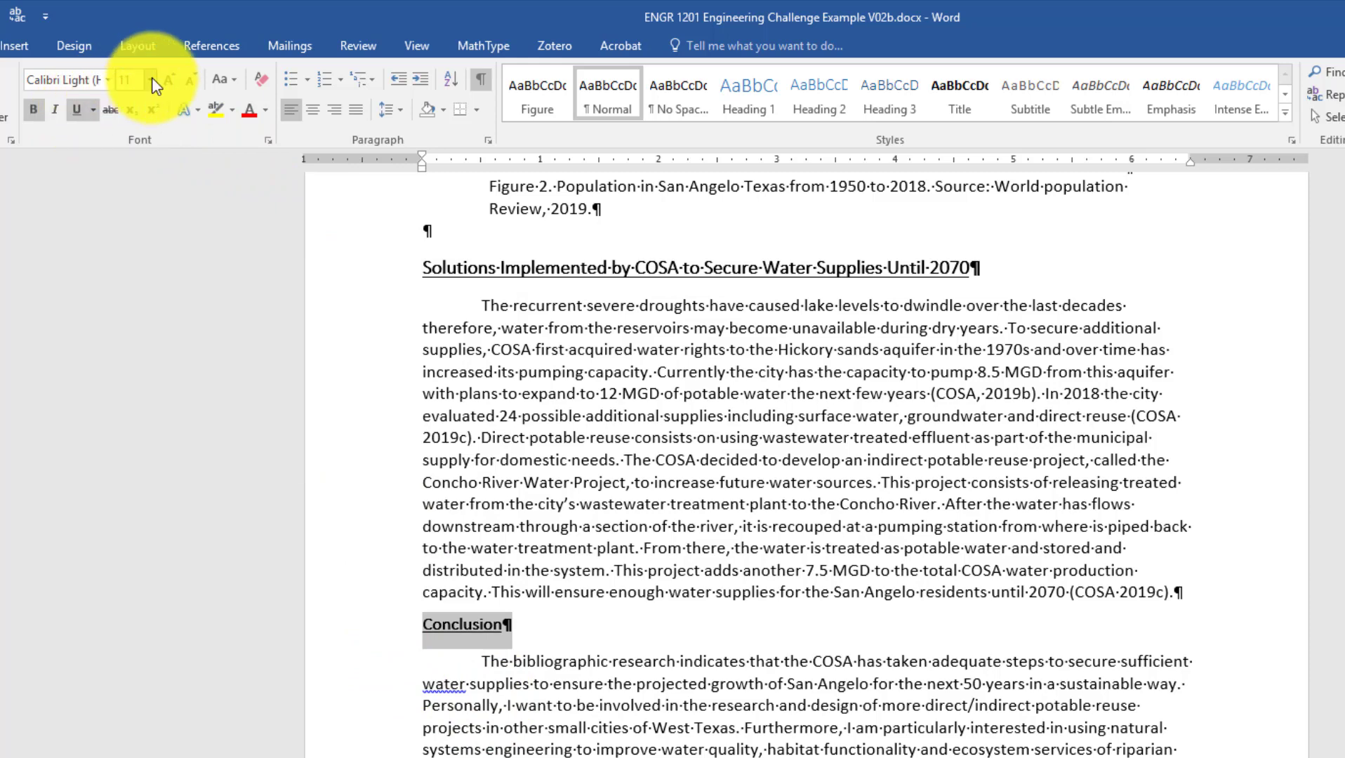
left_click(150, 79)
left_click(141, 182)
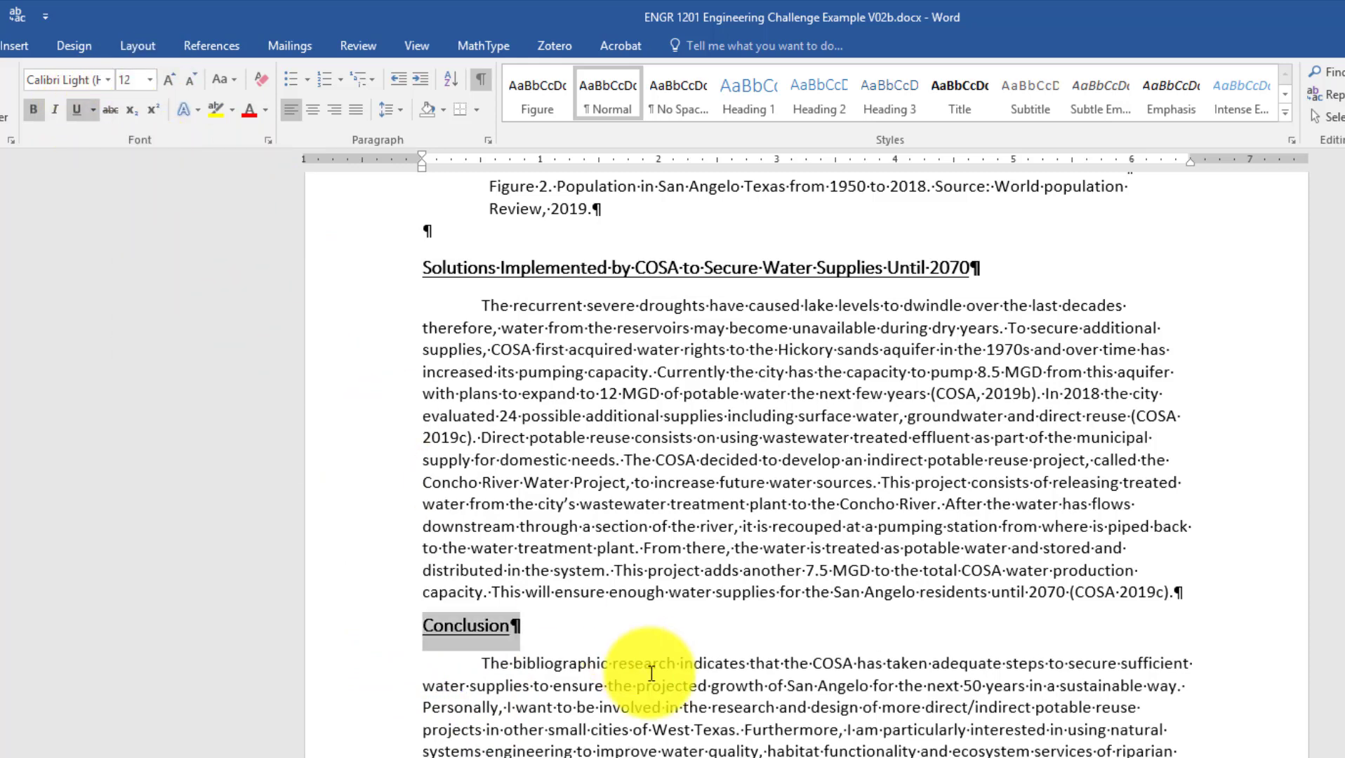
left_click(511, 684)
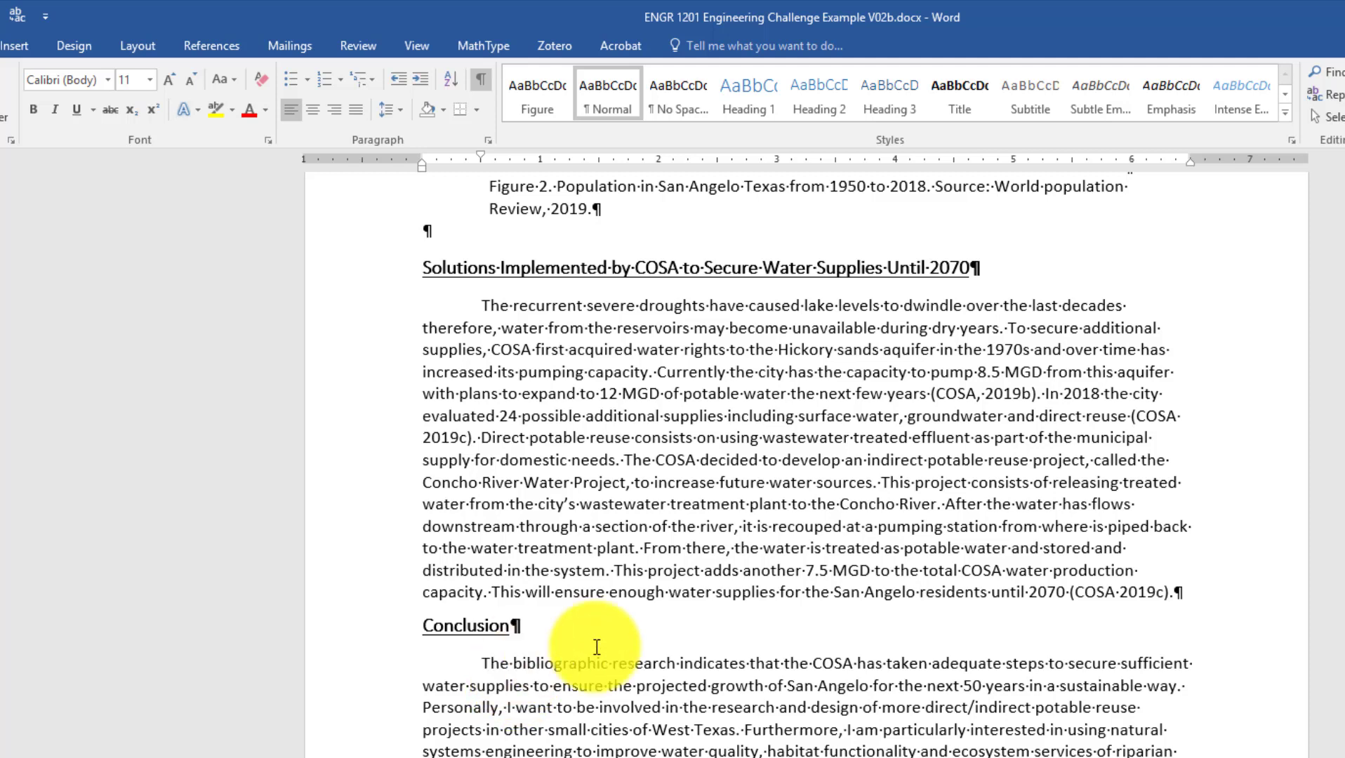
left_click(380, 638)
Turn off underline on the Conclusion heading, then on the Solutions heading
left_click(76, 110)
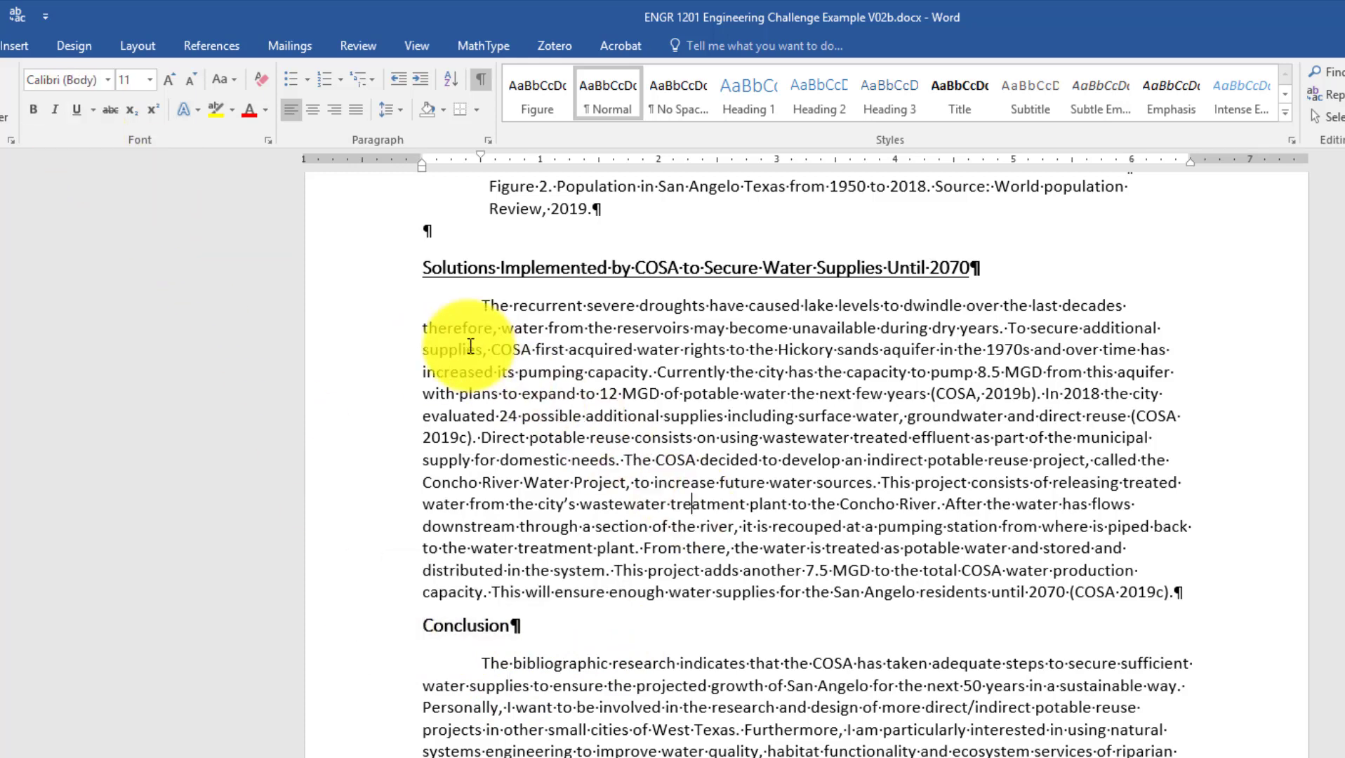
left_click(394, 271)
left_click(76, 110)
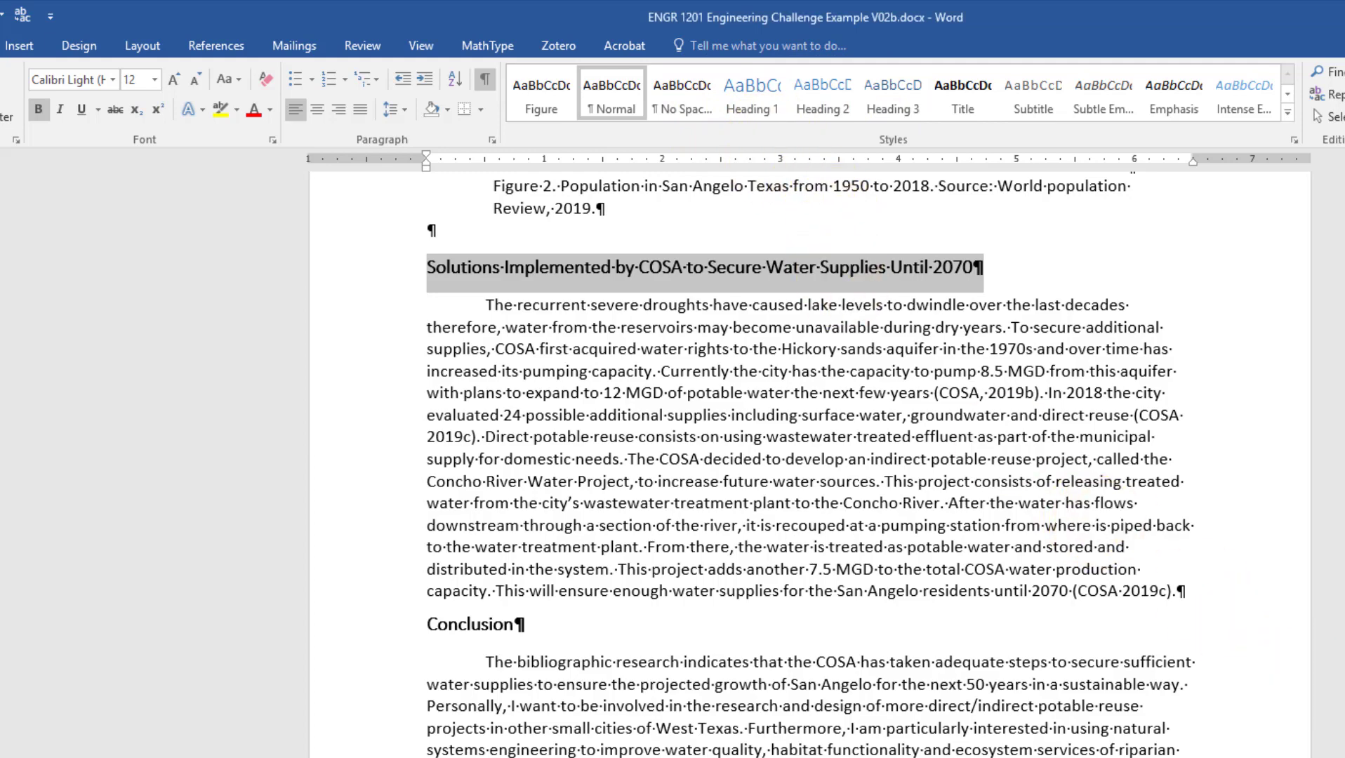
Select the Introduction heading line and apply Heading 1 from the Styles gallery
scroll(1132, 743, "up", 20)
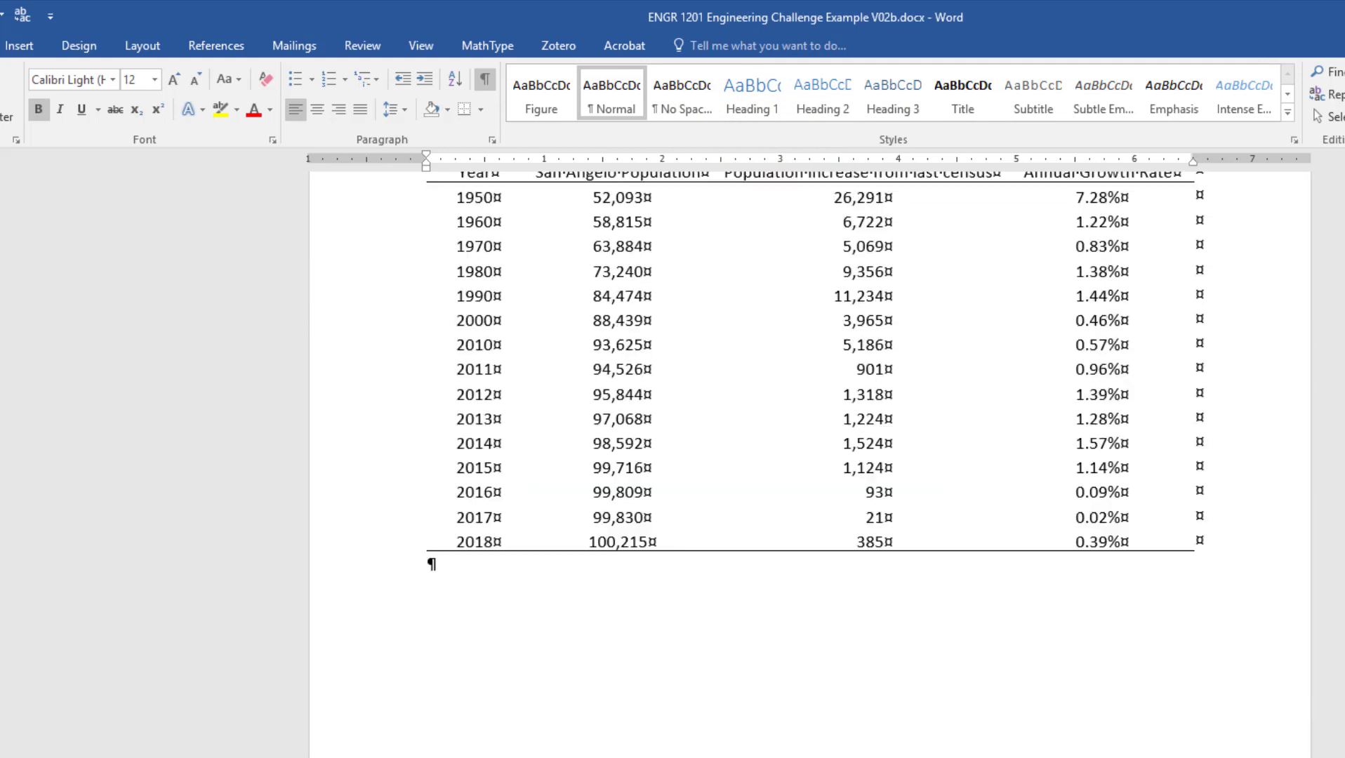
scroll(810, 463, "down", 10)
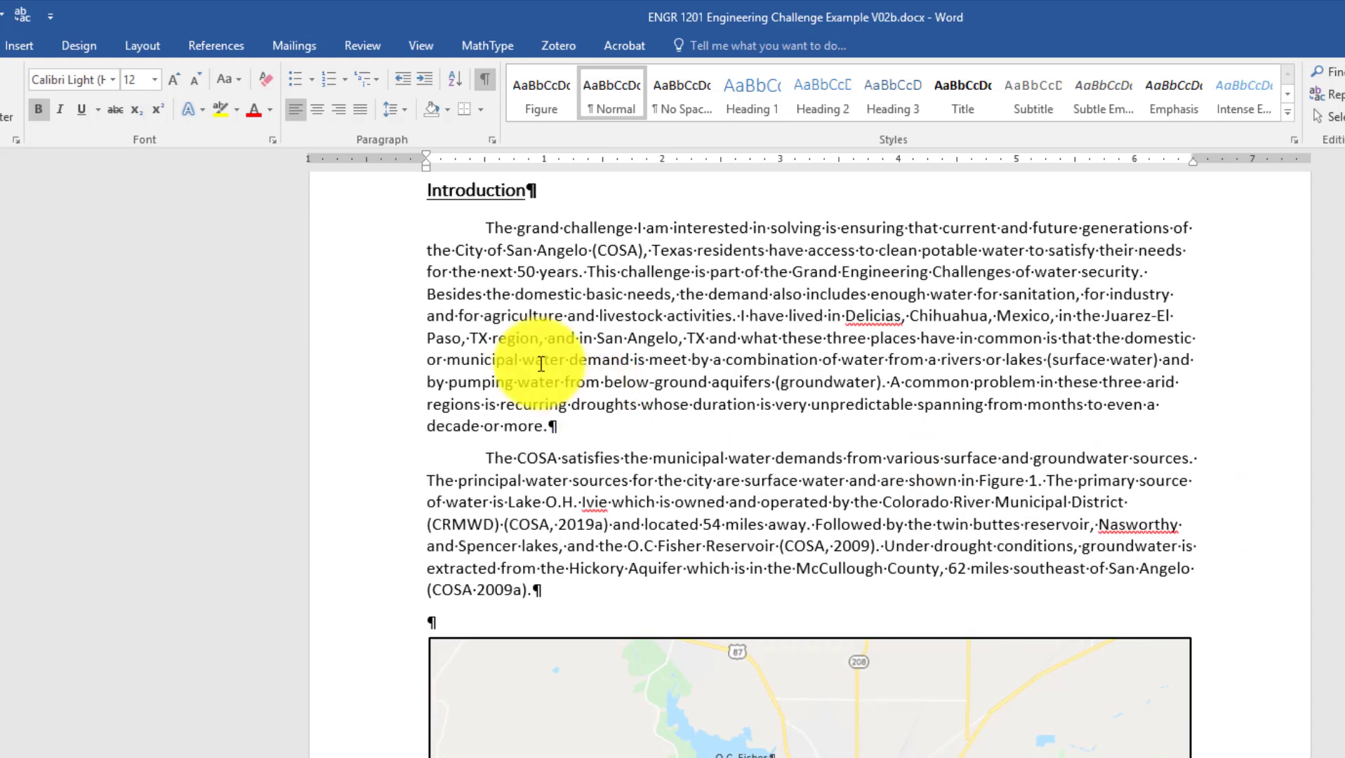
left_click(379, 205)
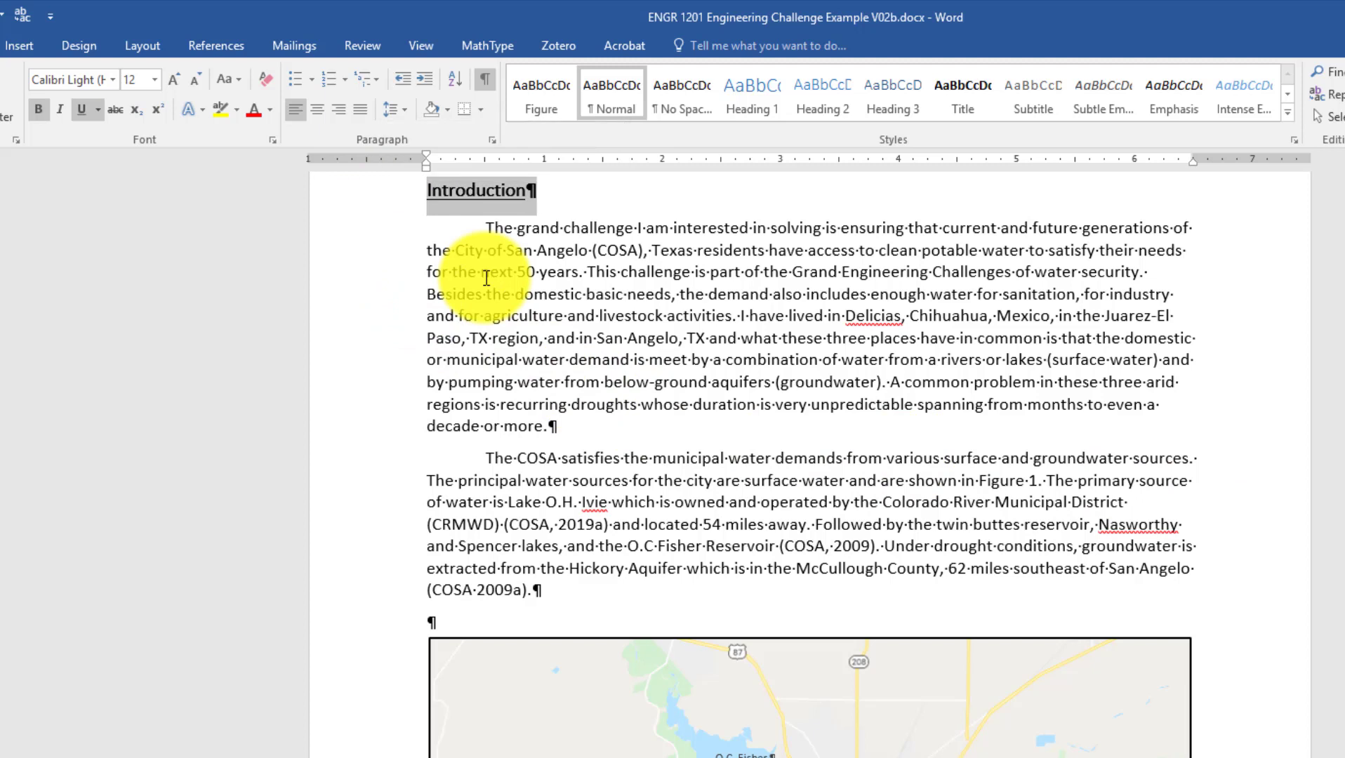
left_click(733, 97)
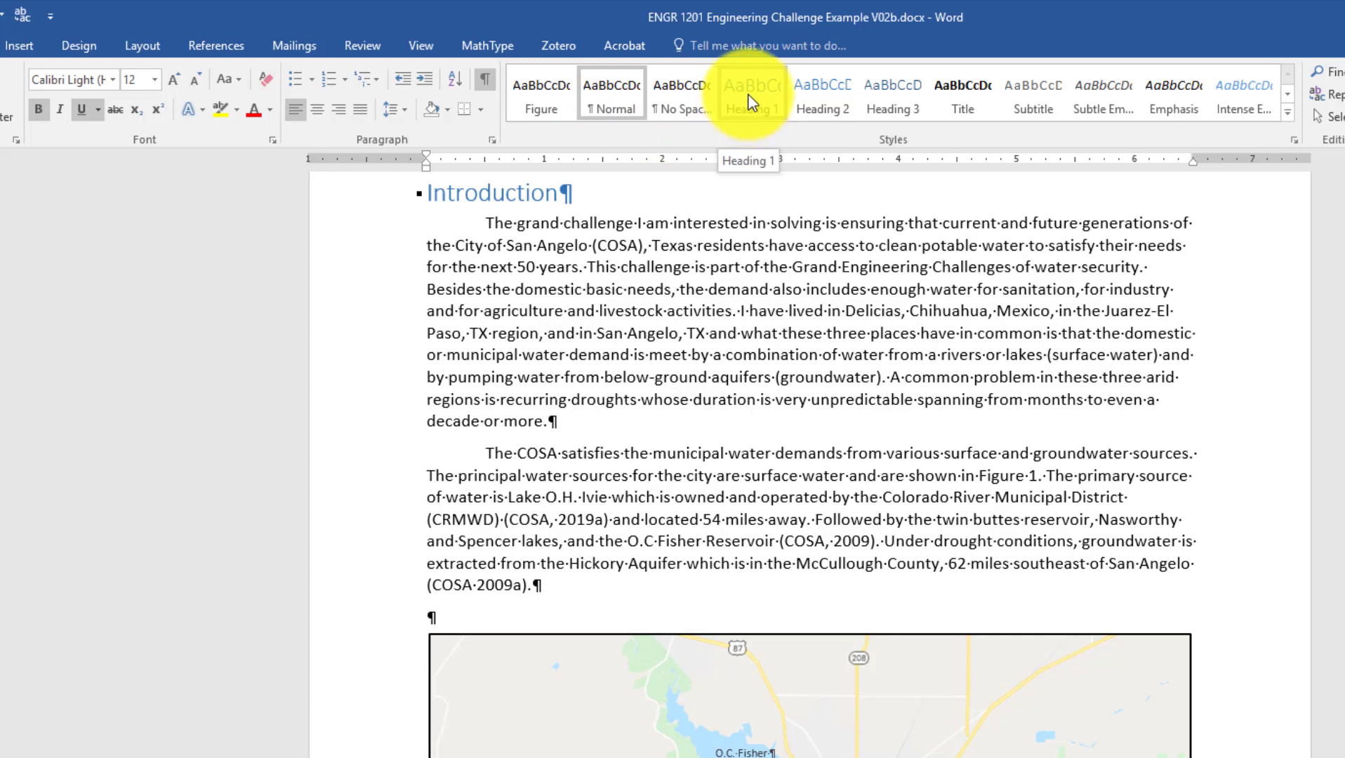
Reapply Heading 1 to the Introduction, checking heading and body paragraph styles
left_click(746, 106)
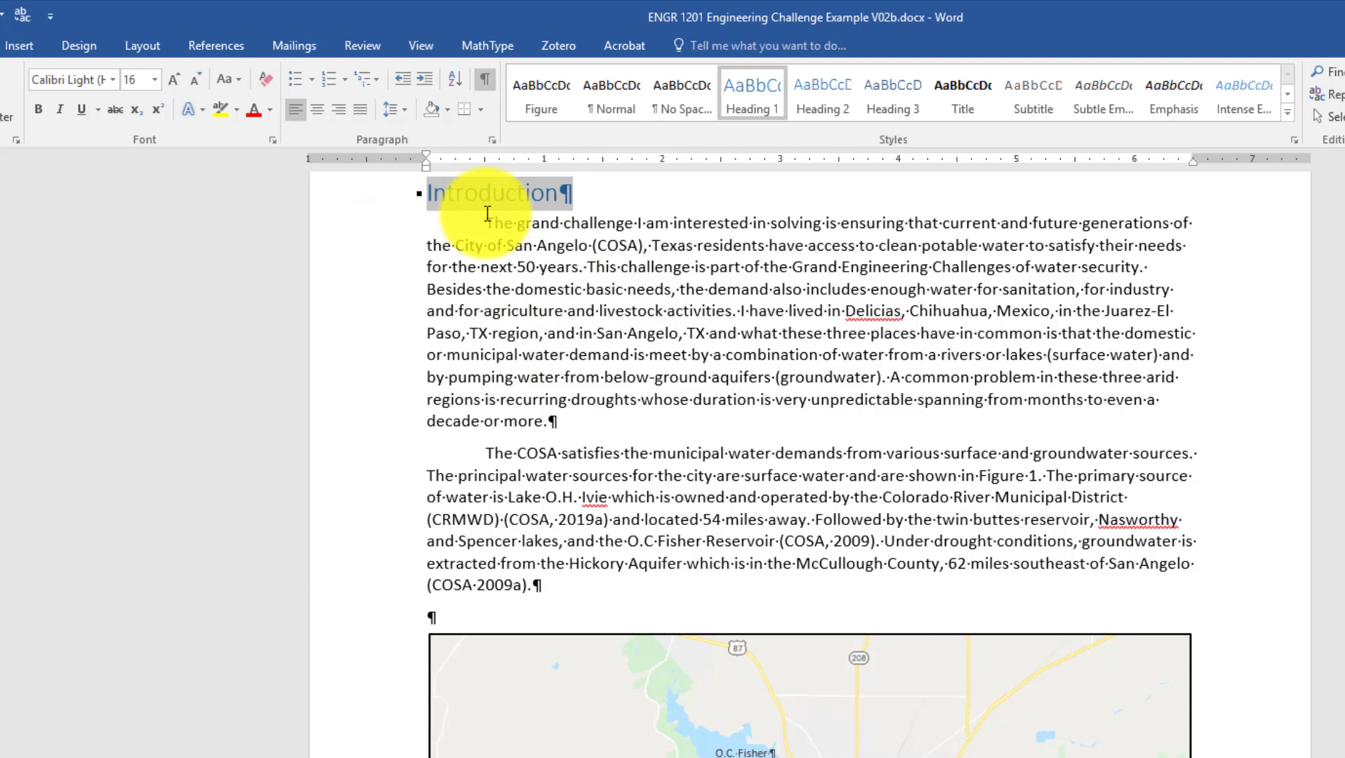
left_click(522, 278)
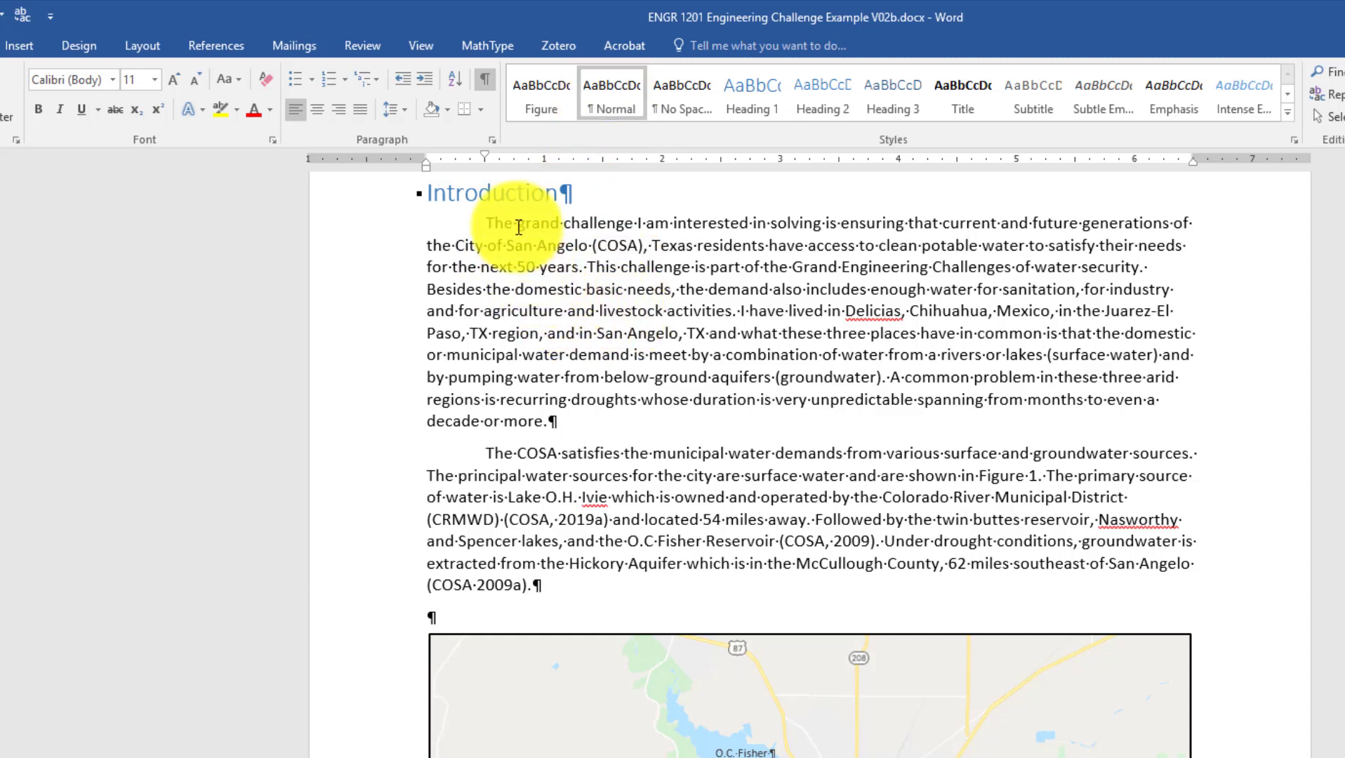
left_click(457, 194)
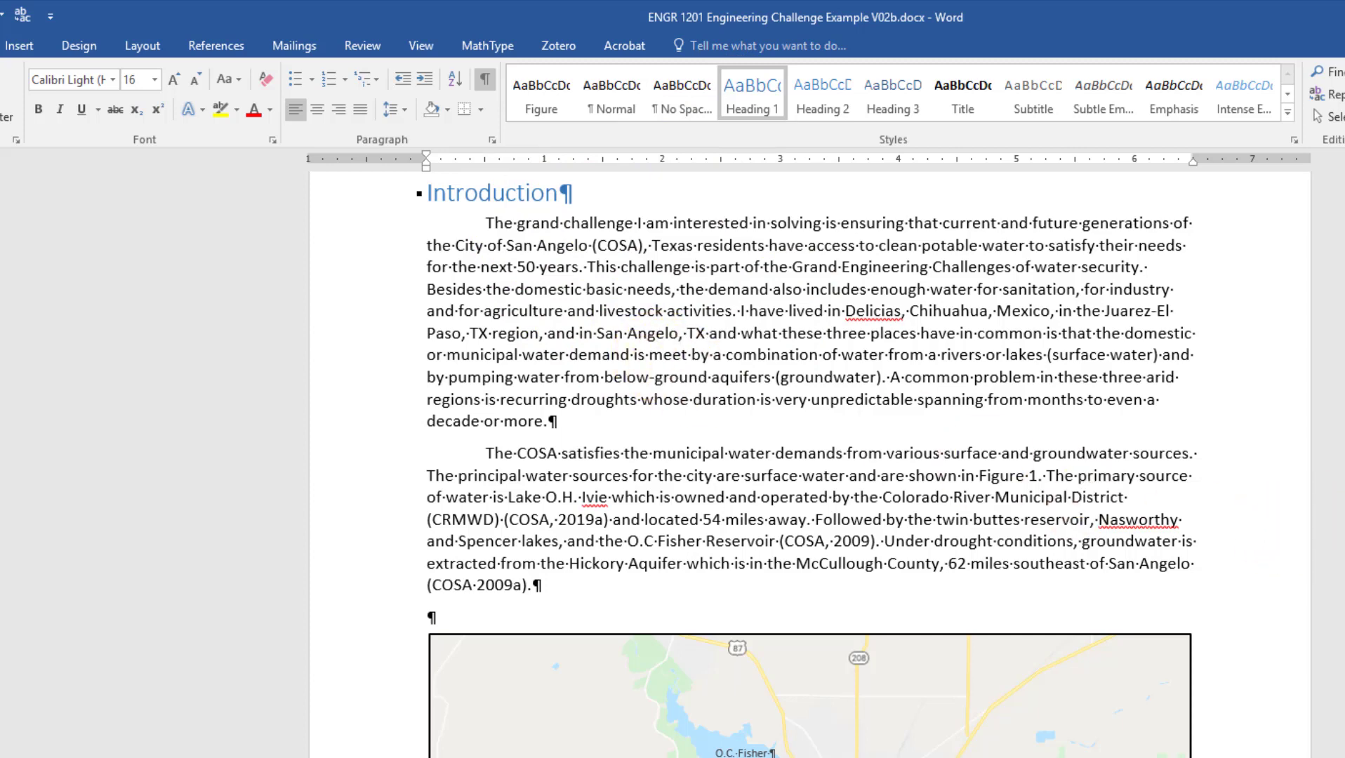
scroll(811, 463, "down", 8)
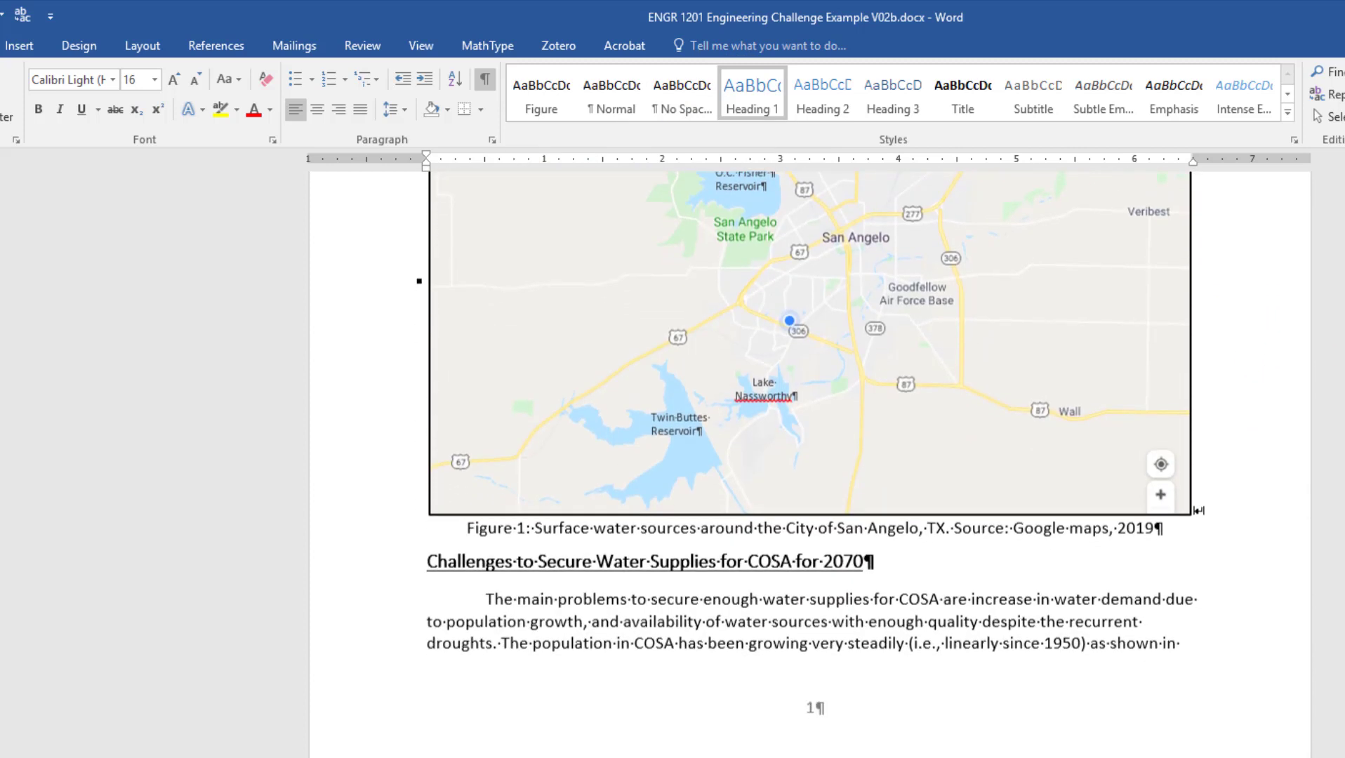
Apply Heading 1 to the Challenges and Solutions Implemented by COSA headings
left_click(395, 572)
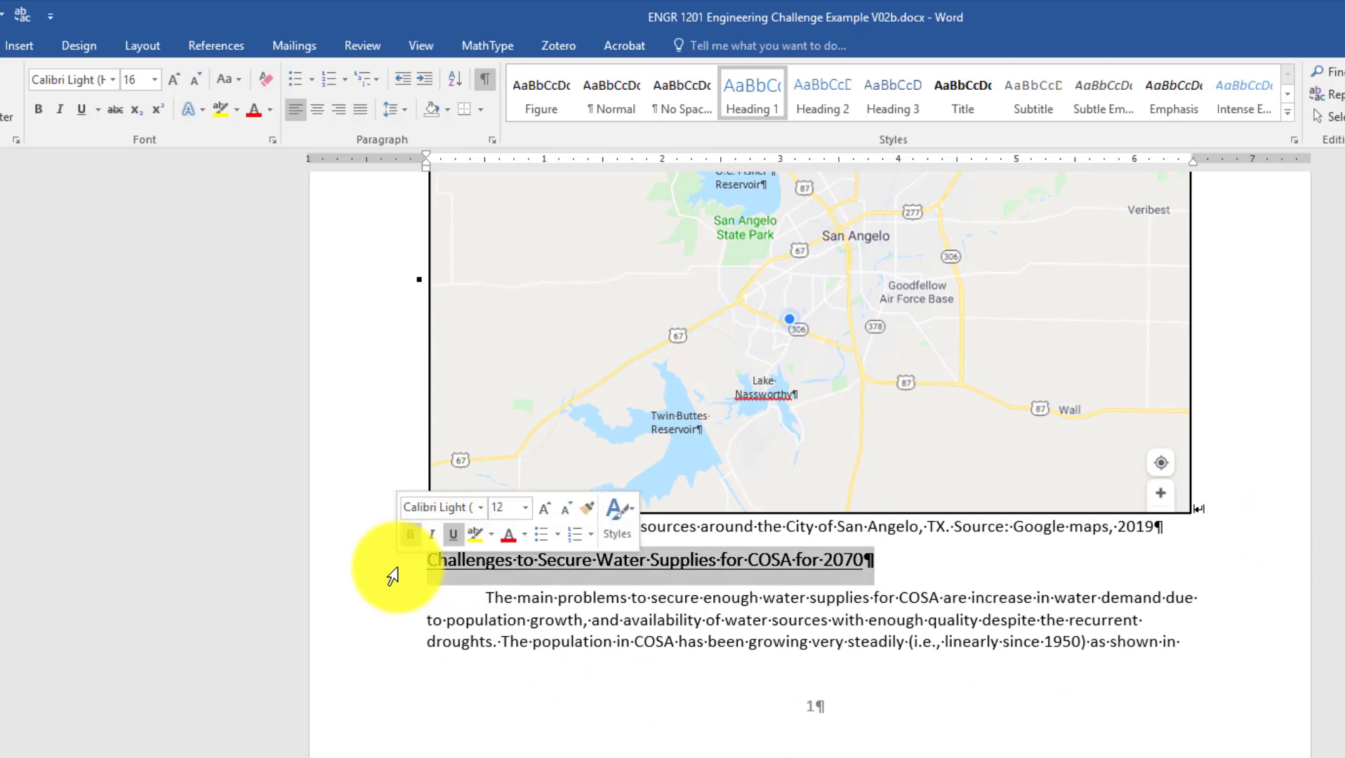
left_click(744, 104)
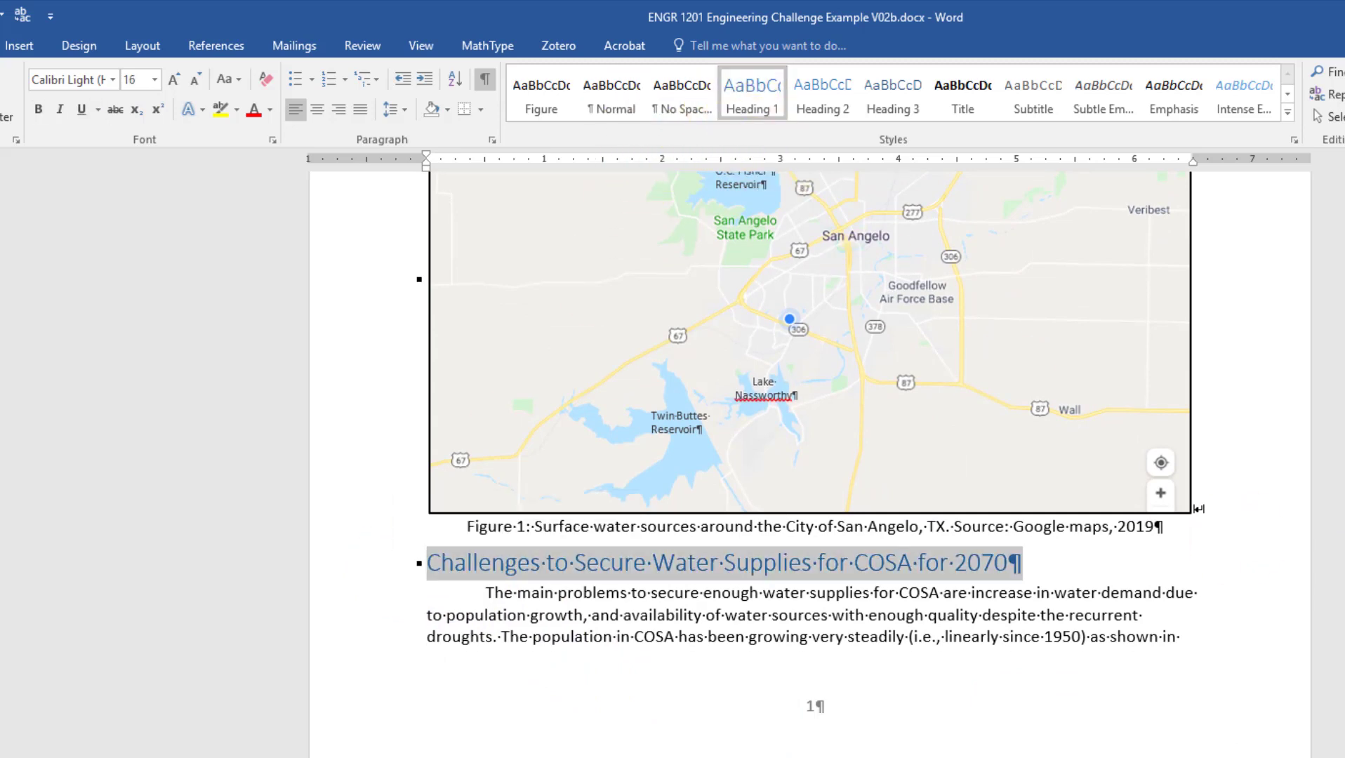
scroll(810, 464, "down", 15)
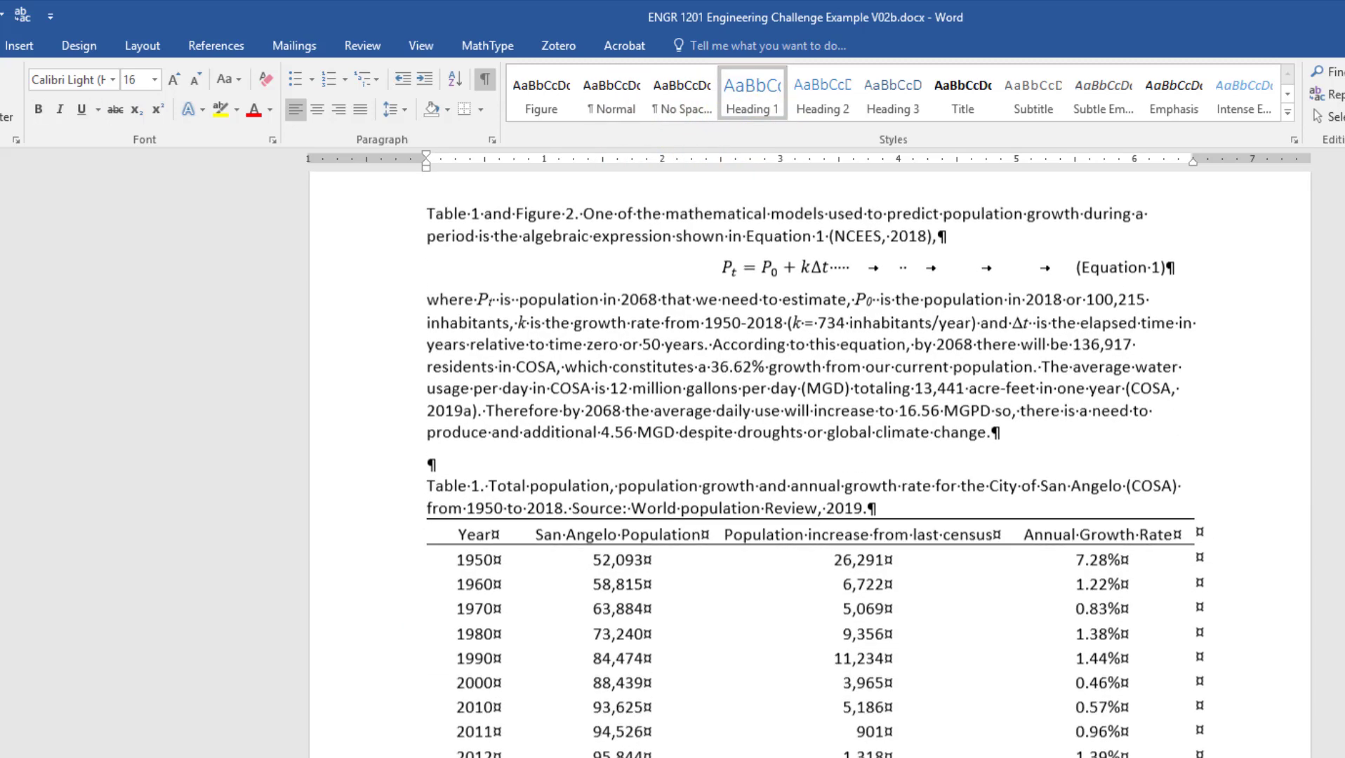
scroll(810, 464, "down", 15)
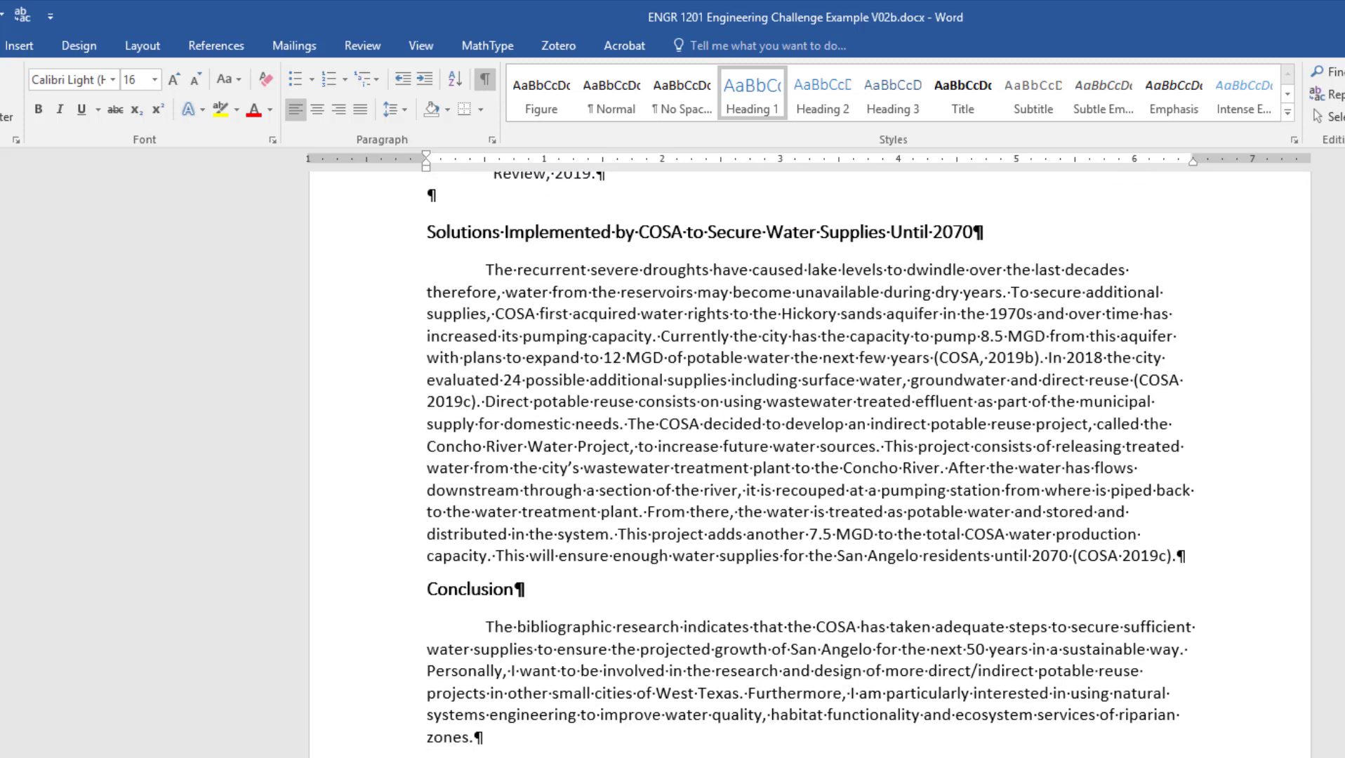
left_click(384, 249)
left_click(742, 95)
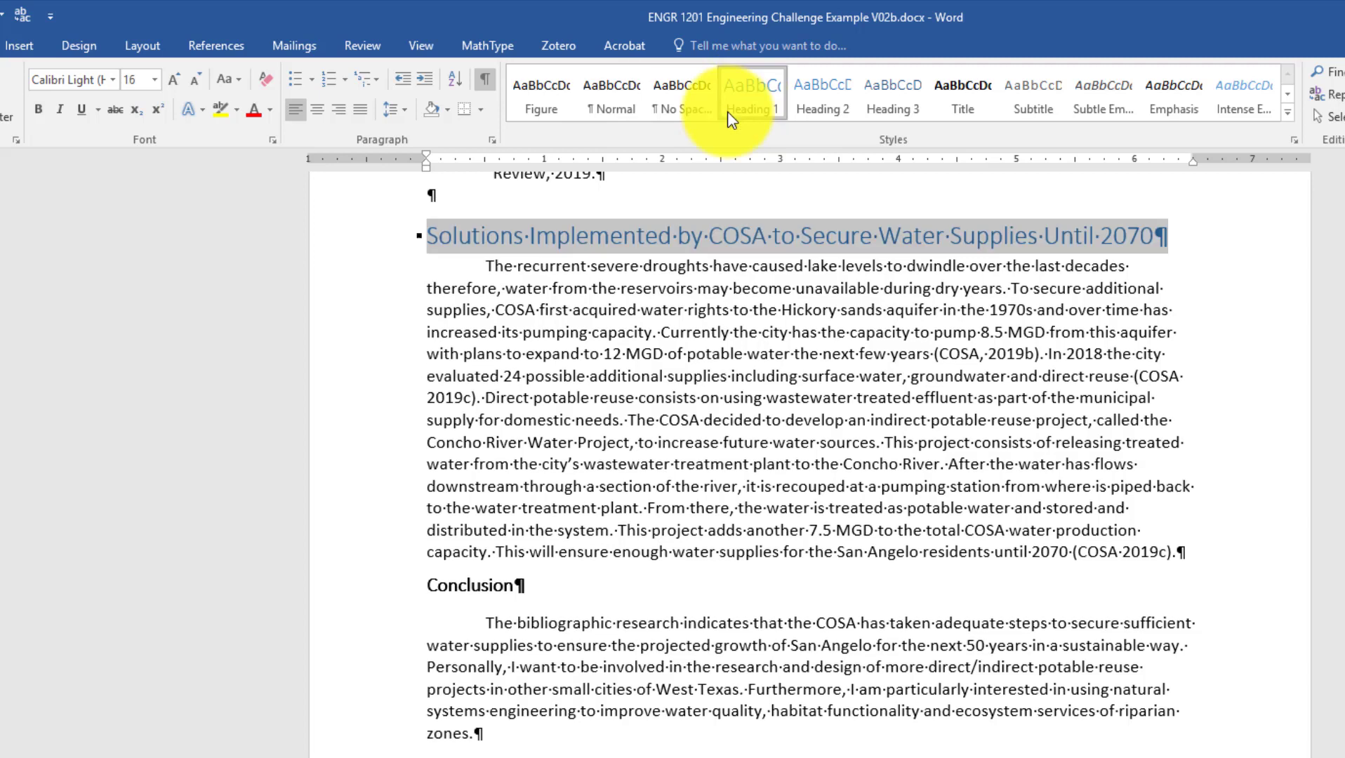
Apply Heading 1 to the Conclusion and References headings
left_click(381, 597)
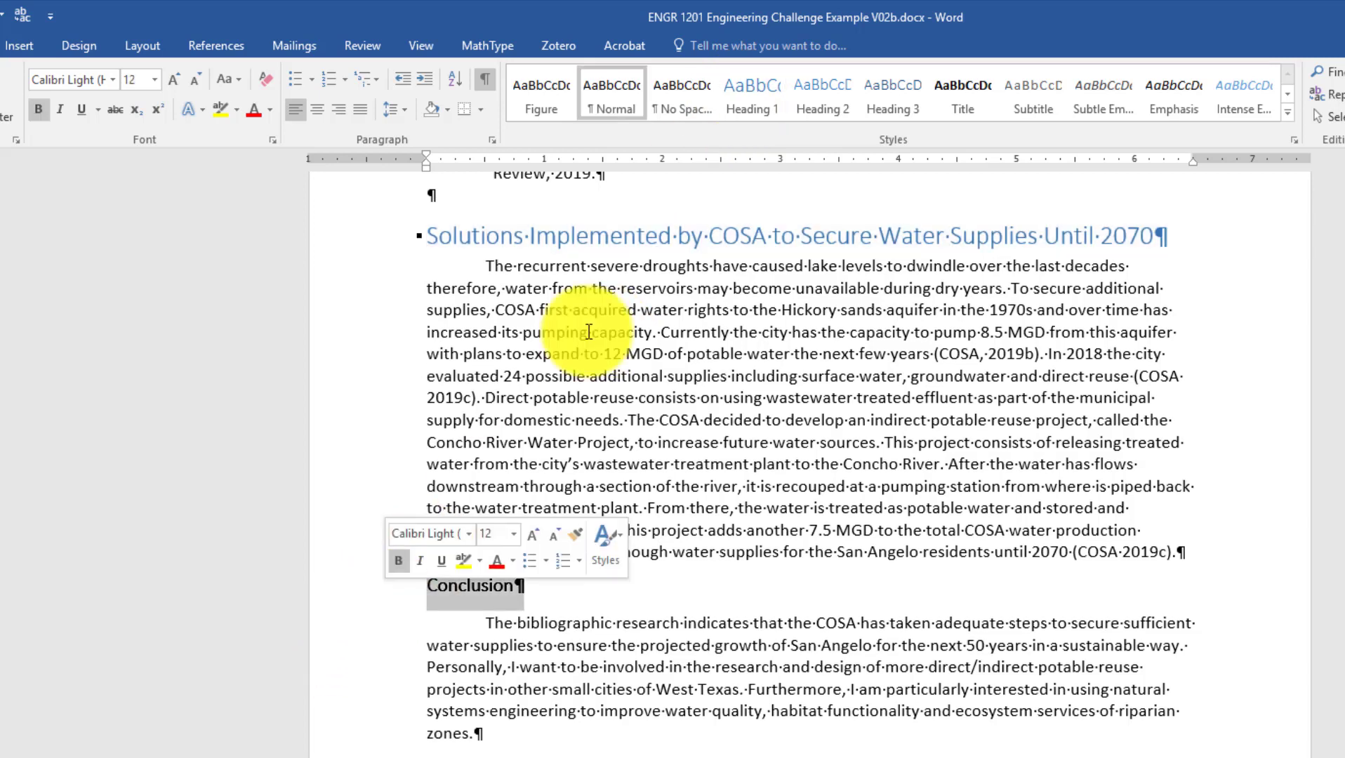
left_click(752, 94)
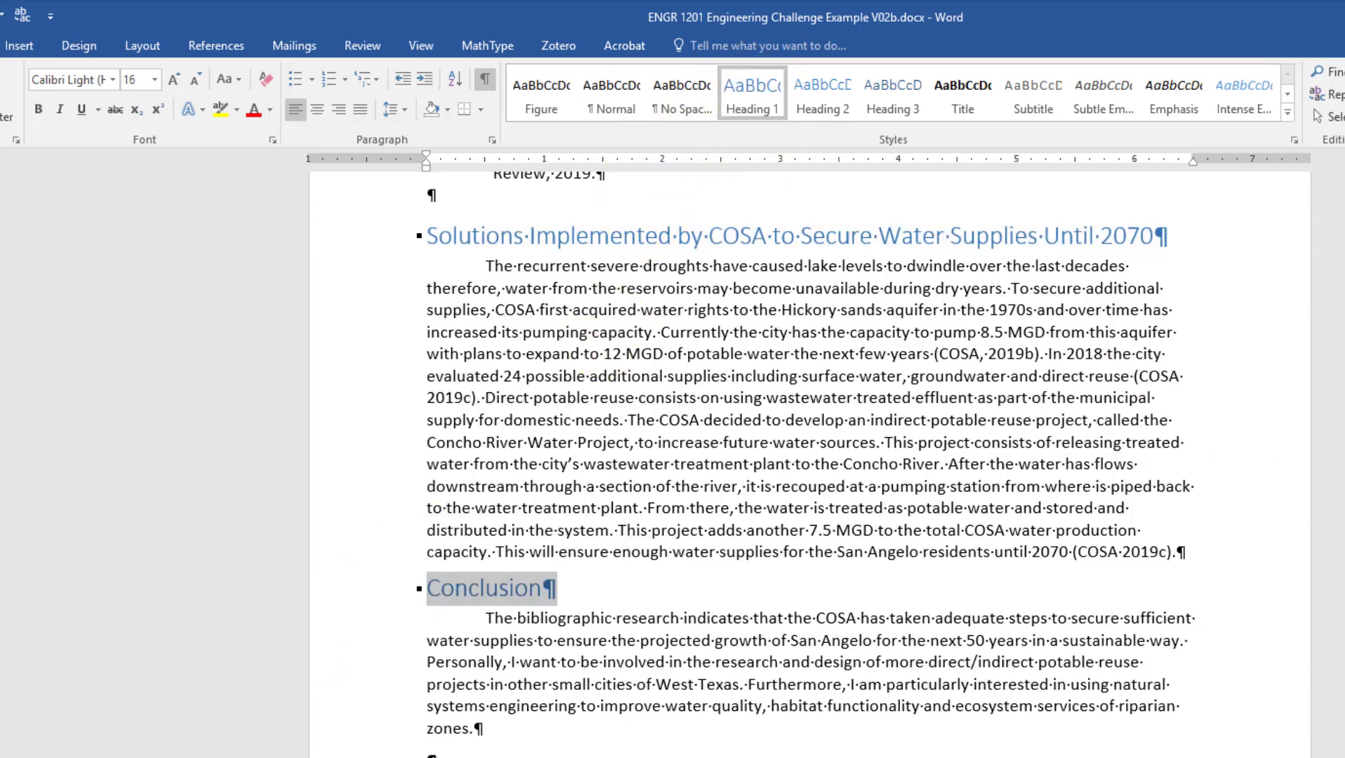
scroll(813, 554, "down", 12)
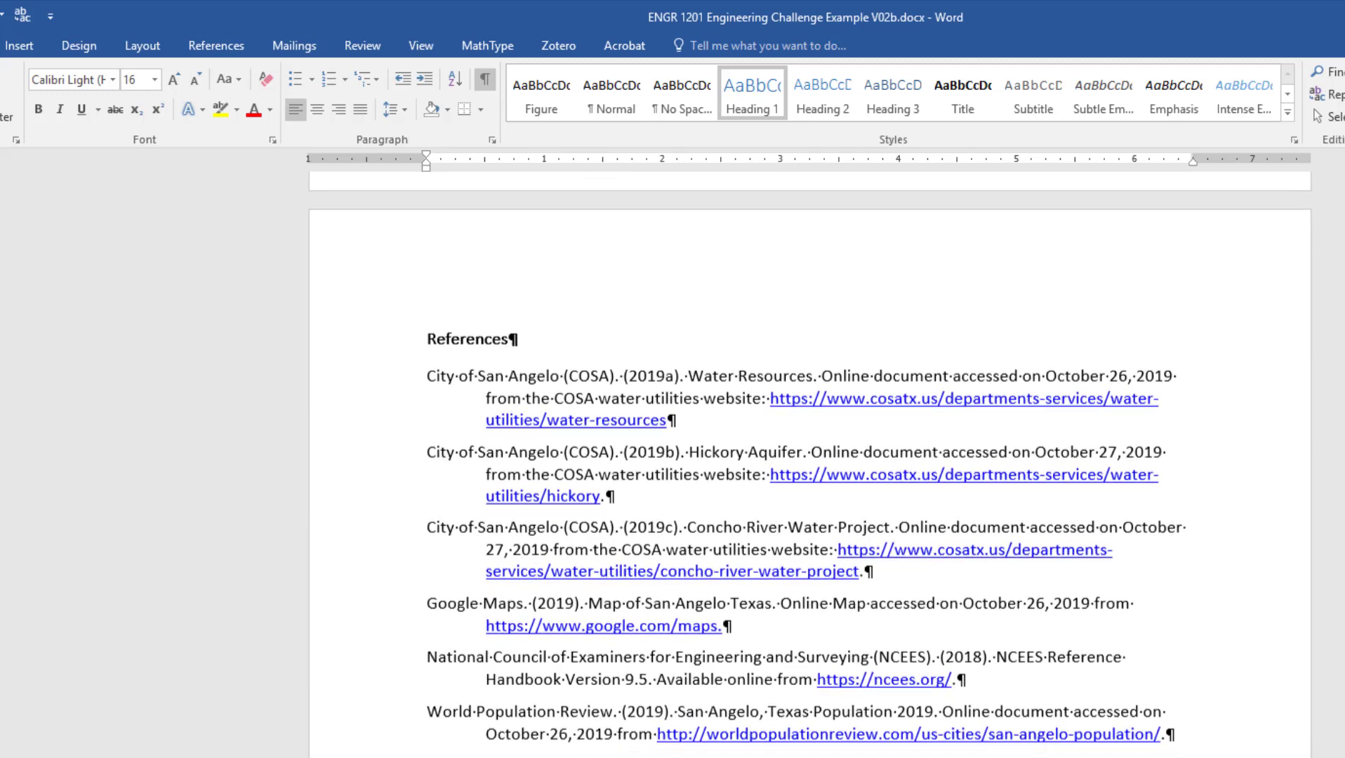
left_click(381, 336)
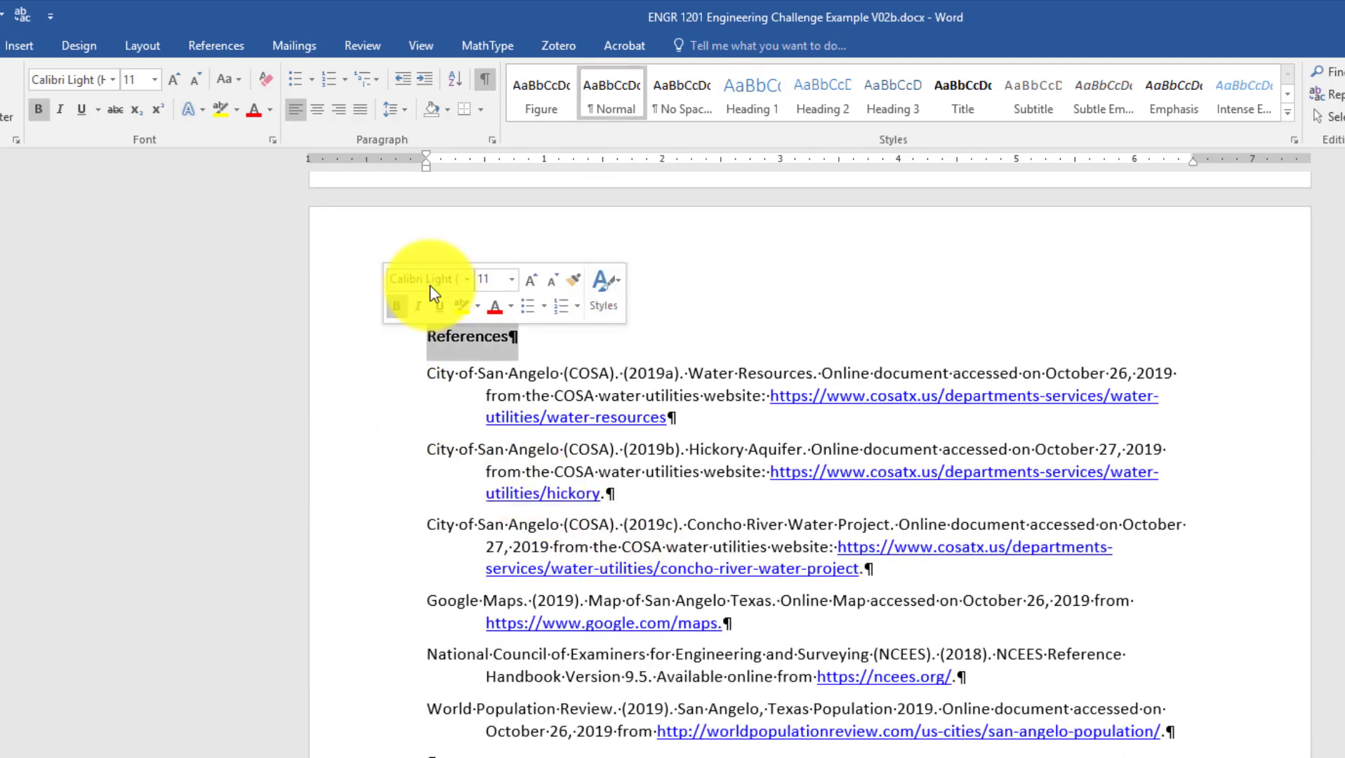
left_click(741, 102)
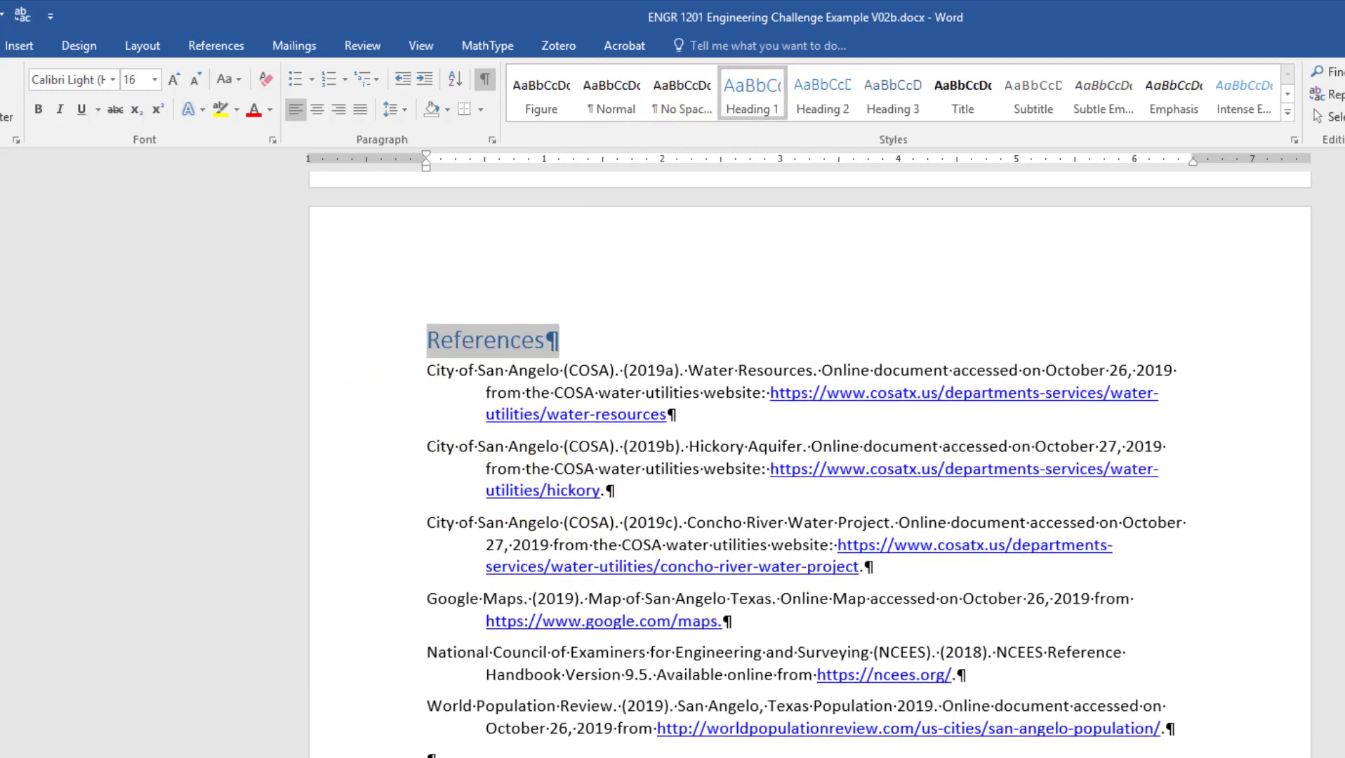
scroll(810, 470, "up", 20)
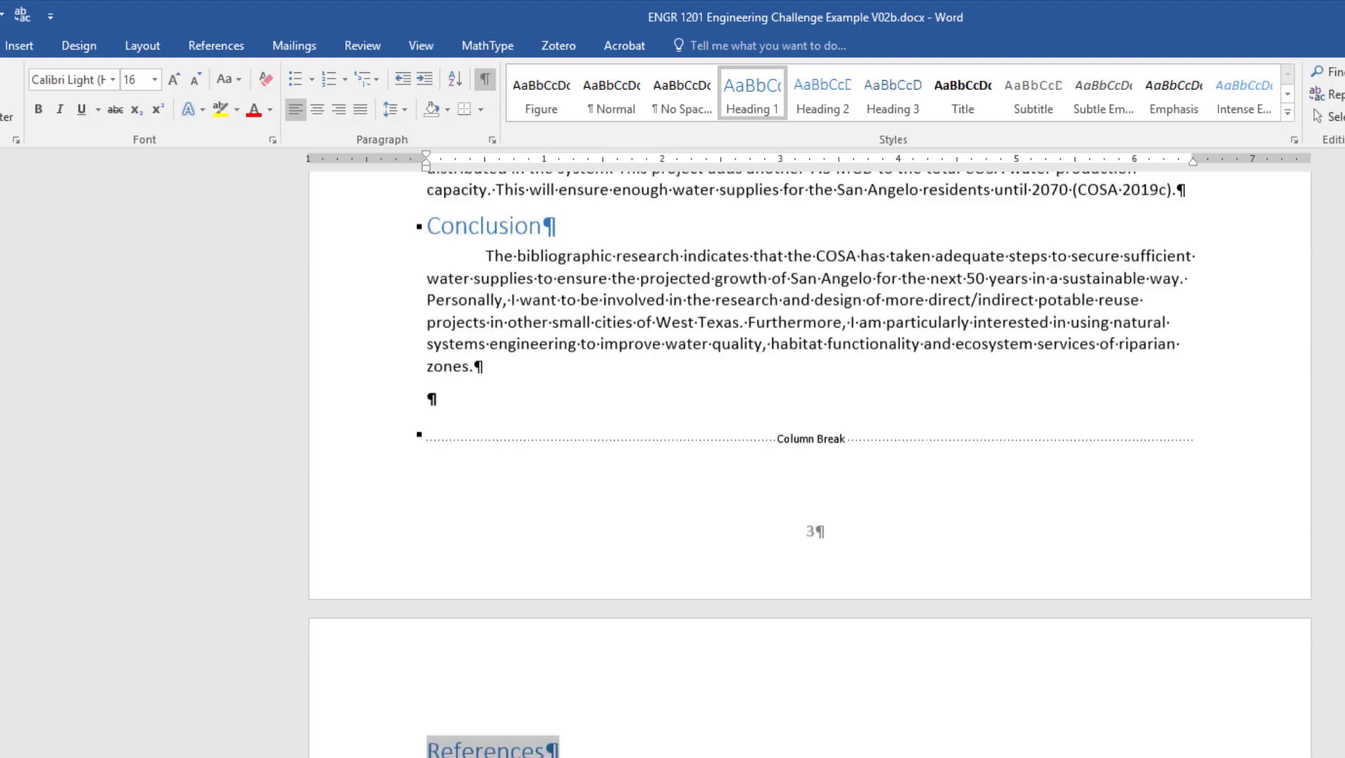
scroll(810, 470, "up", 3)
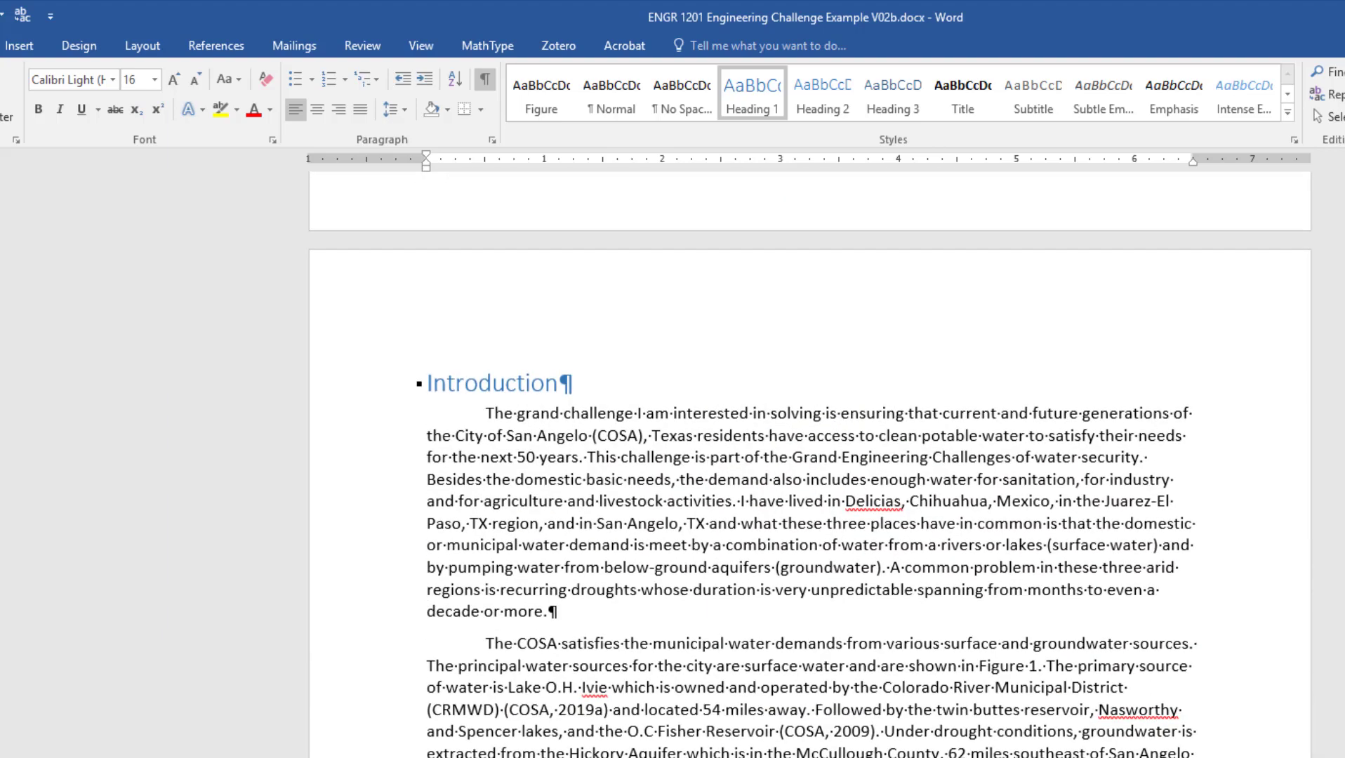
Scroll down to the Solutions Implemented by COSA to Secure Water Supplies Until 2070 section
scroll(810, 488, "down", 3)
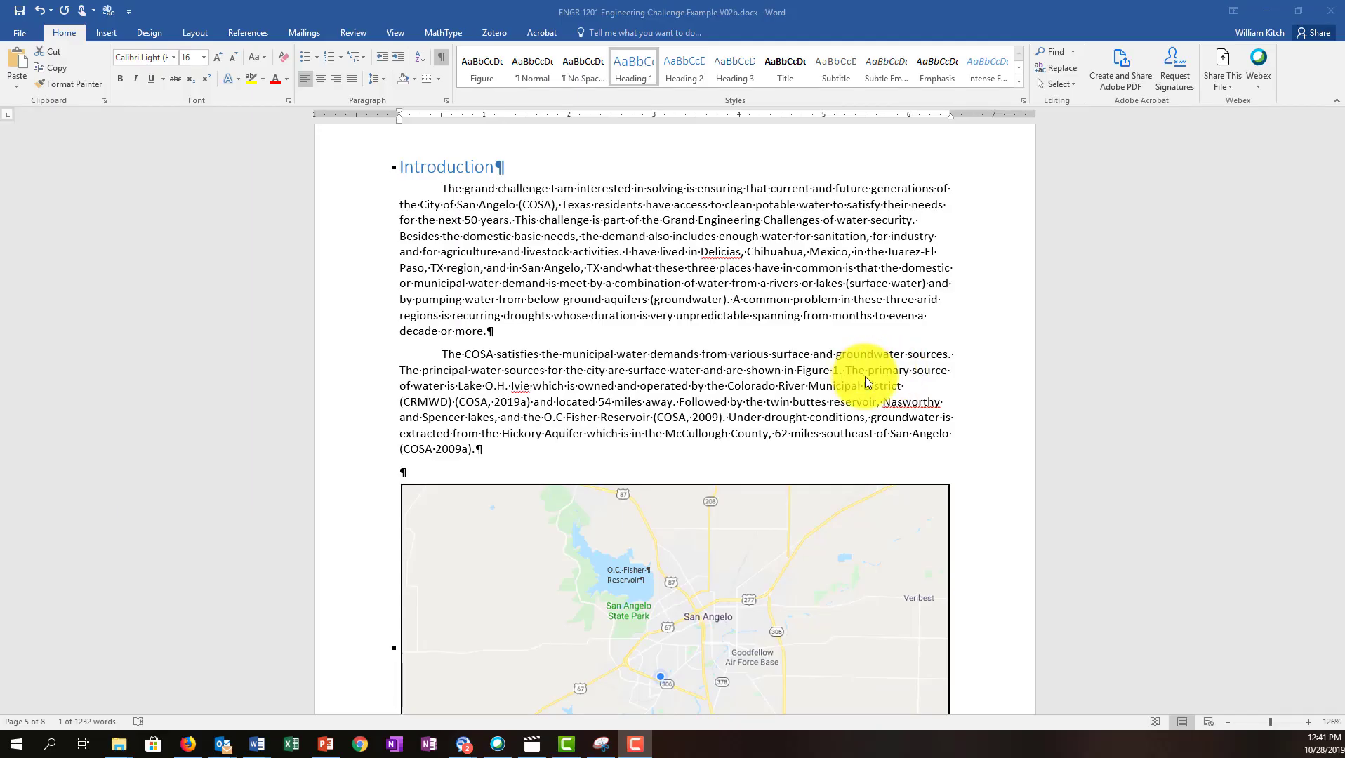
left_click(1206, 369)
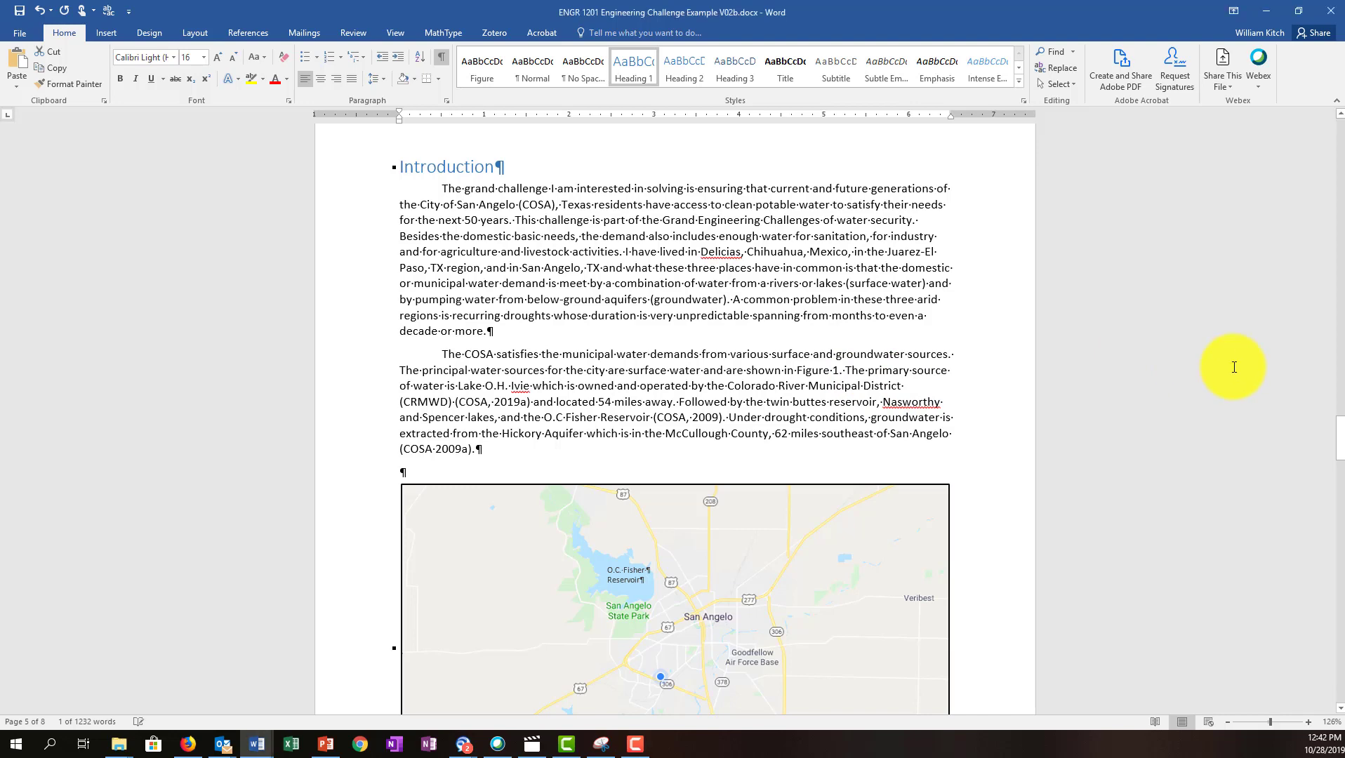
left_click_drag(1341, 438, 1341, 596)
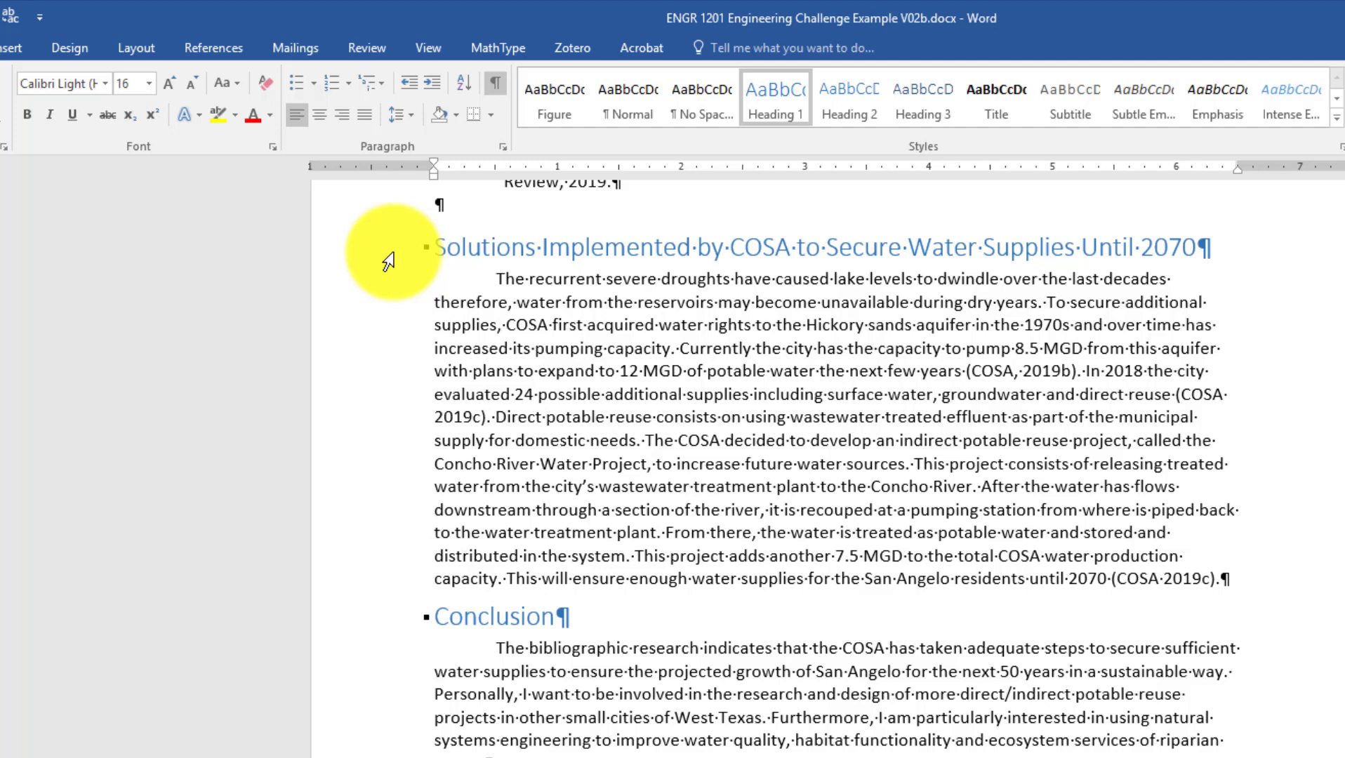
Make the Solutions heading Automatic black, 12 pt and bold, then open Heading 1 style options
left_click(386, 258)
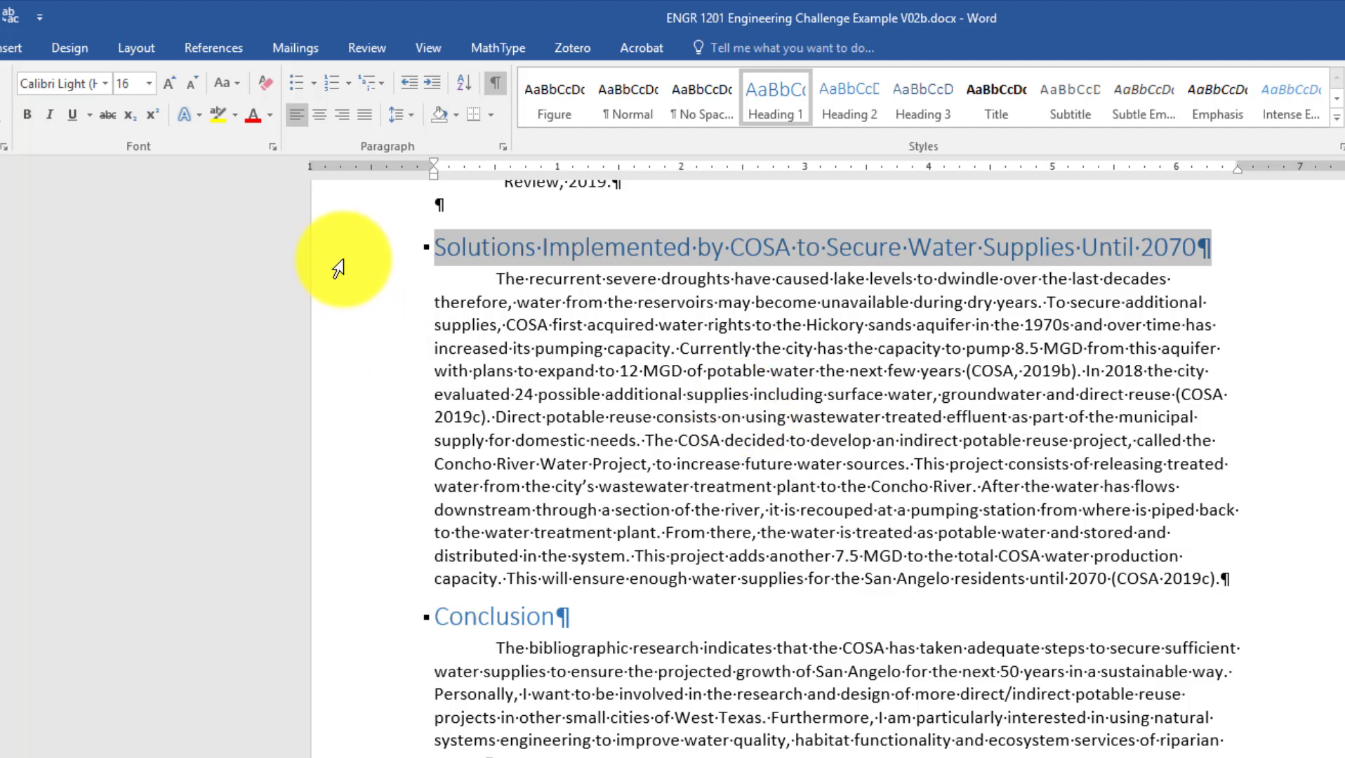
left_click(270, 114)
left_click(261, 141)
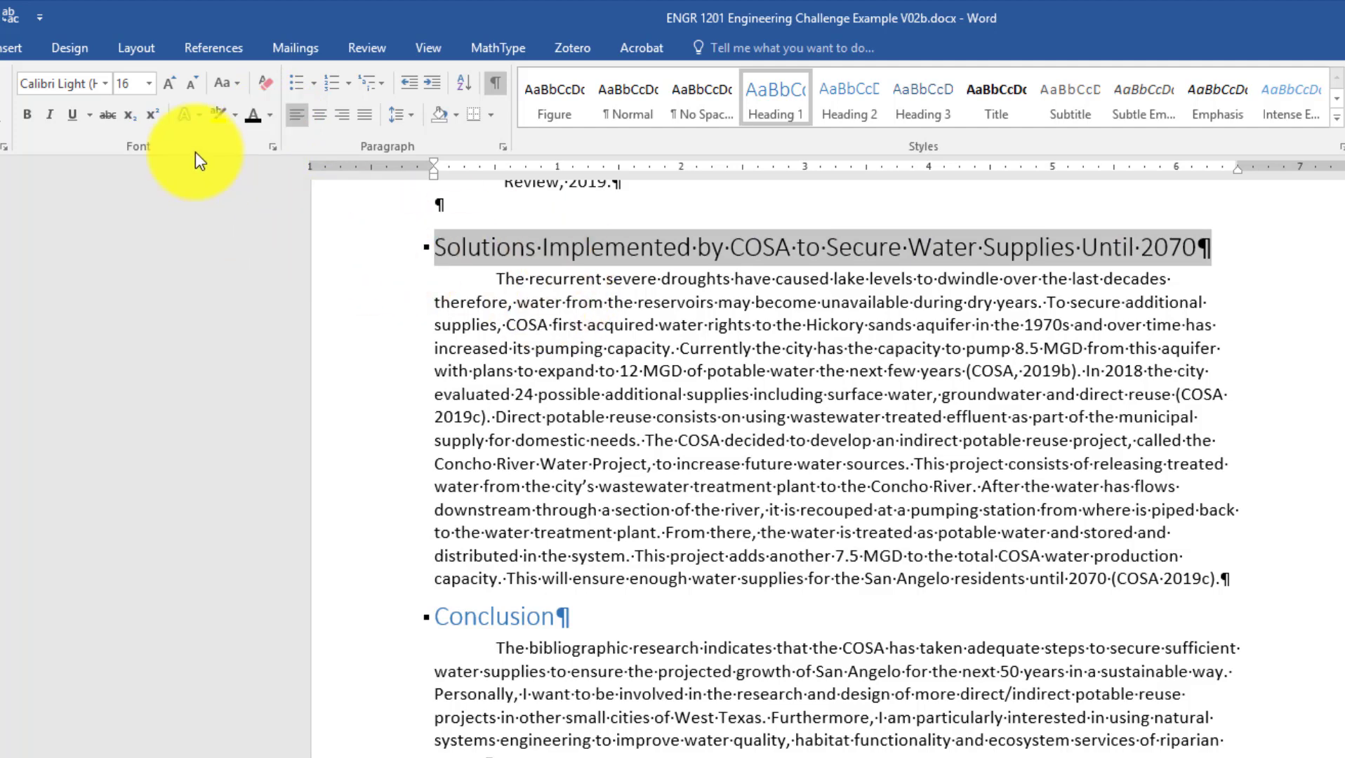
left_click(152, 87)
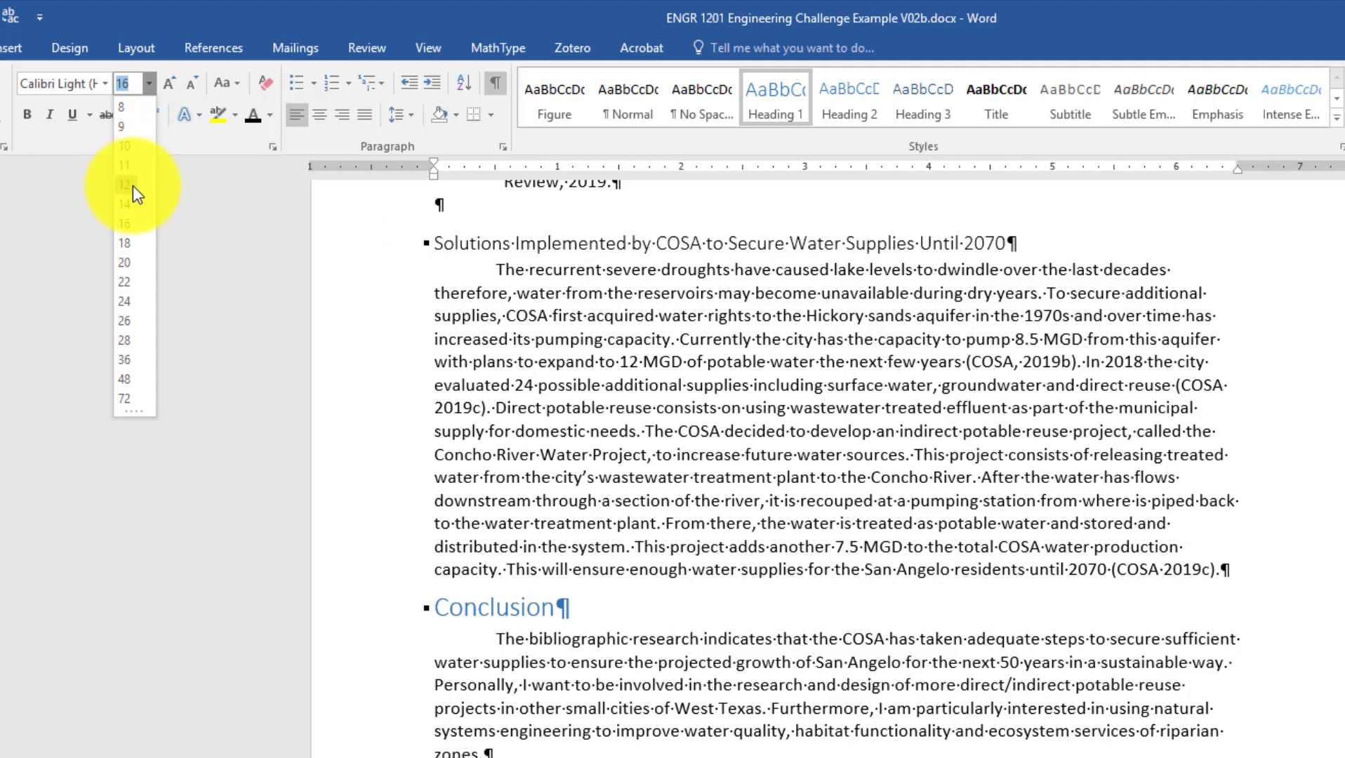
left_click(133, 184)
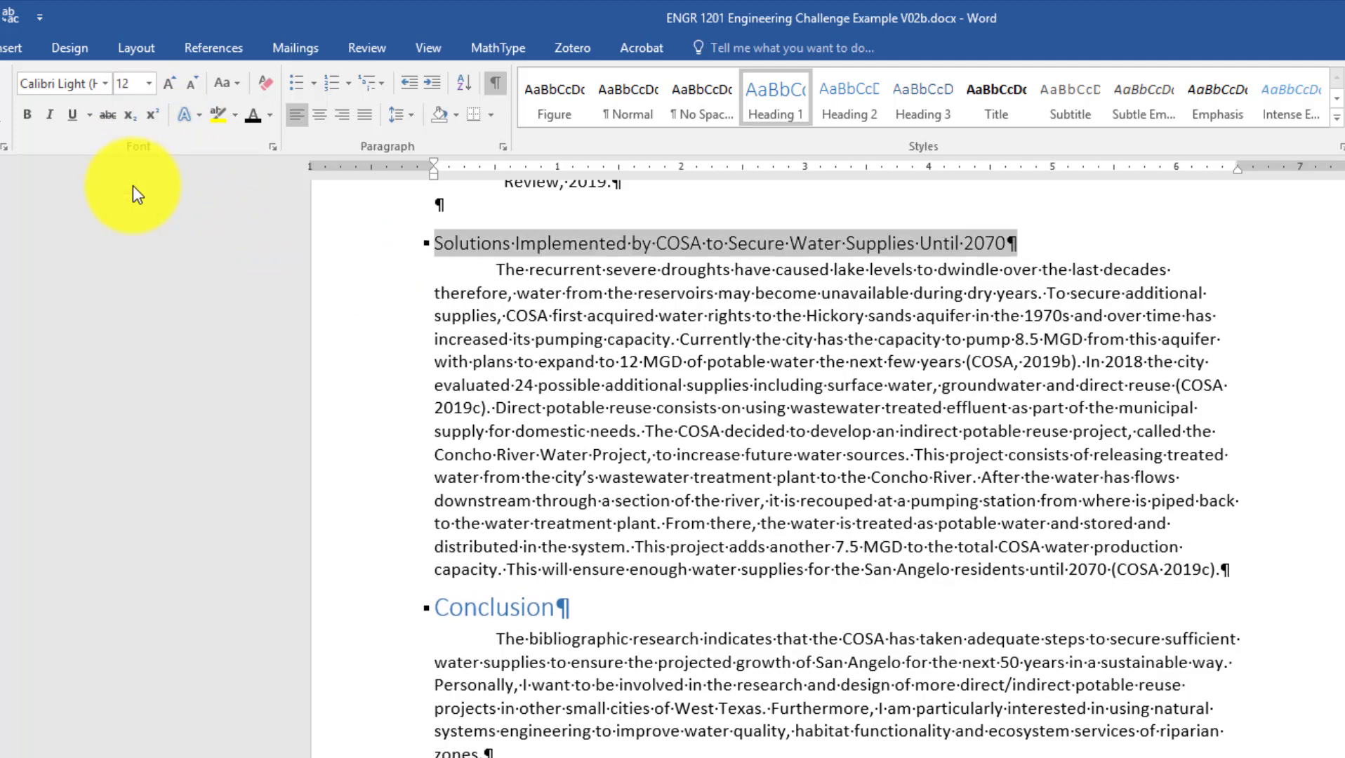
left_click(21, 118)
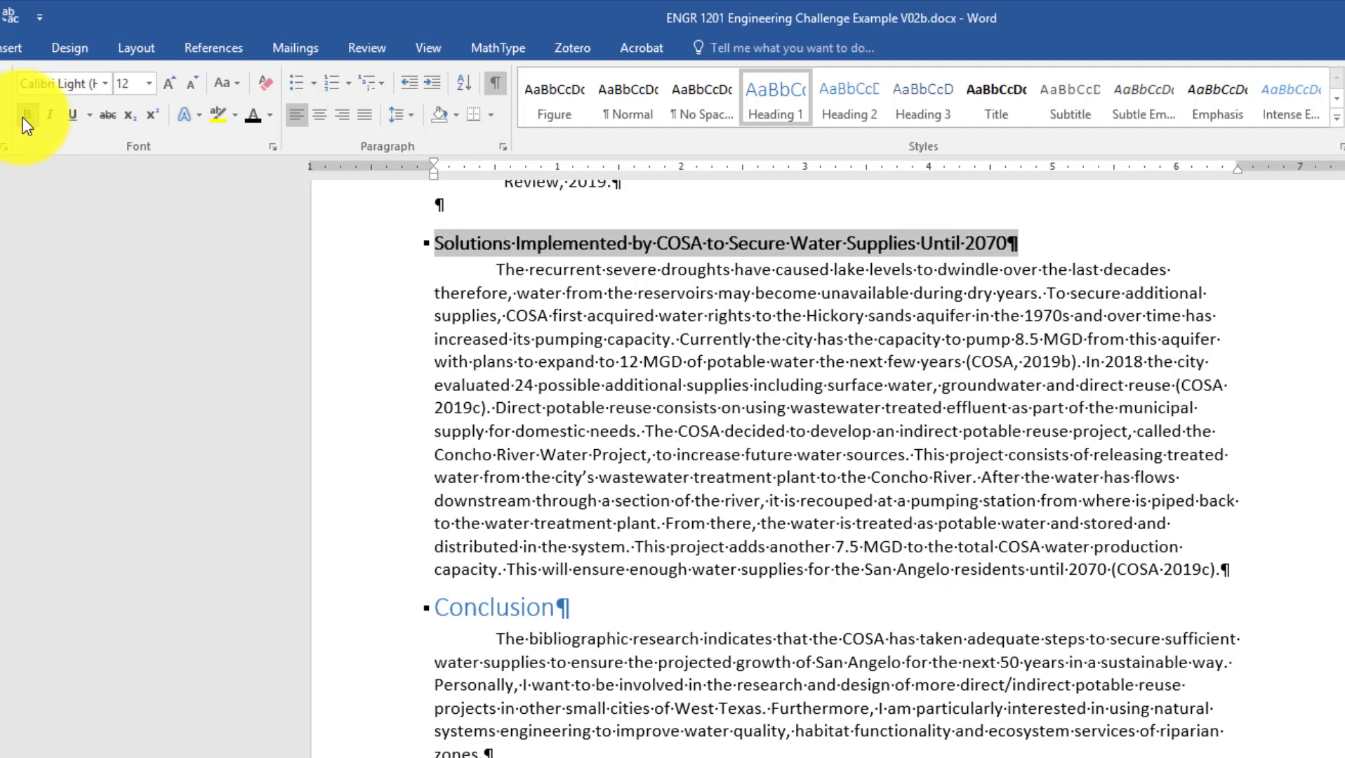
left_click(678, 371)
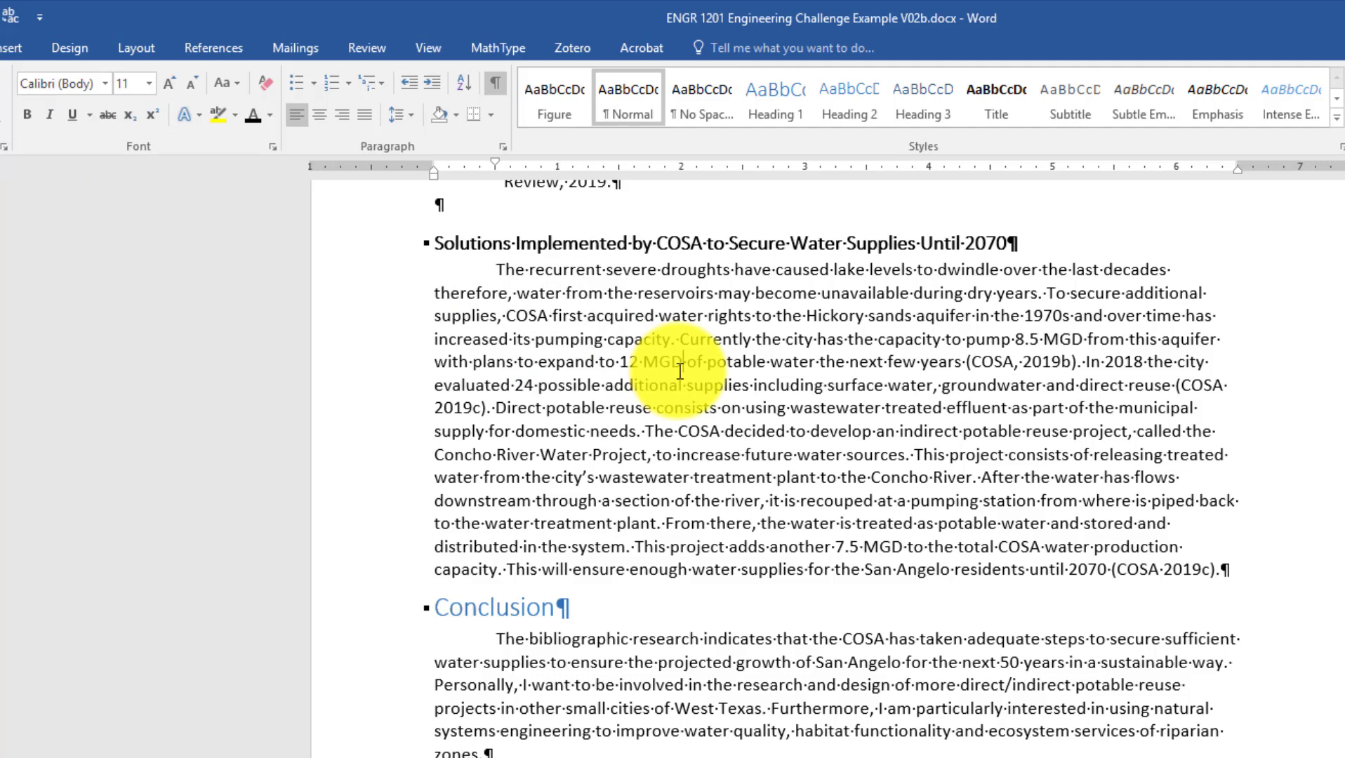
left_click(414, 243)
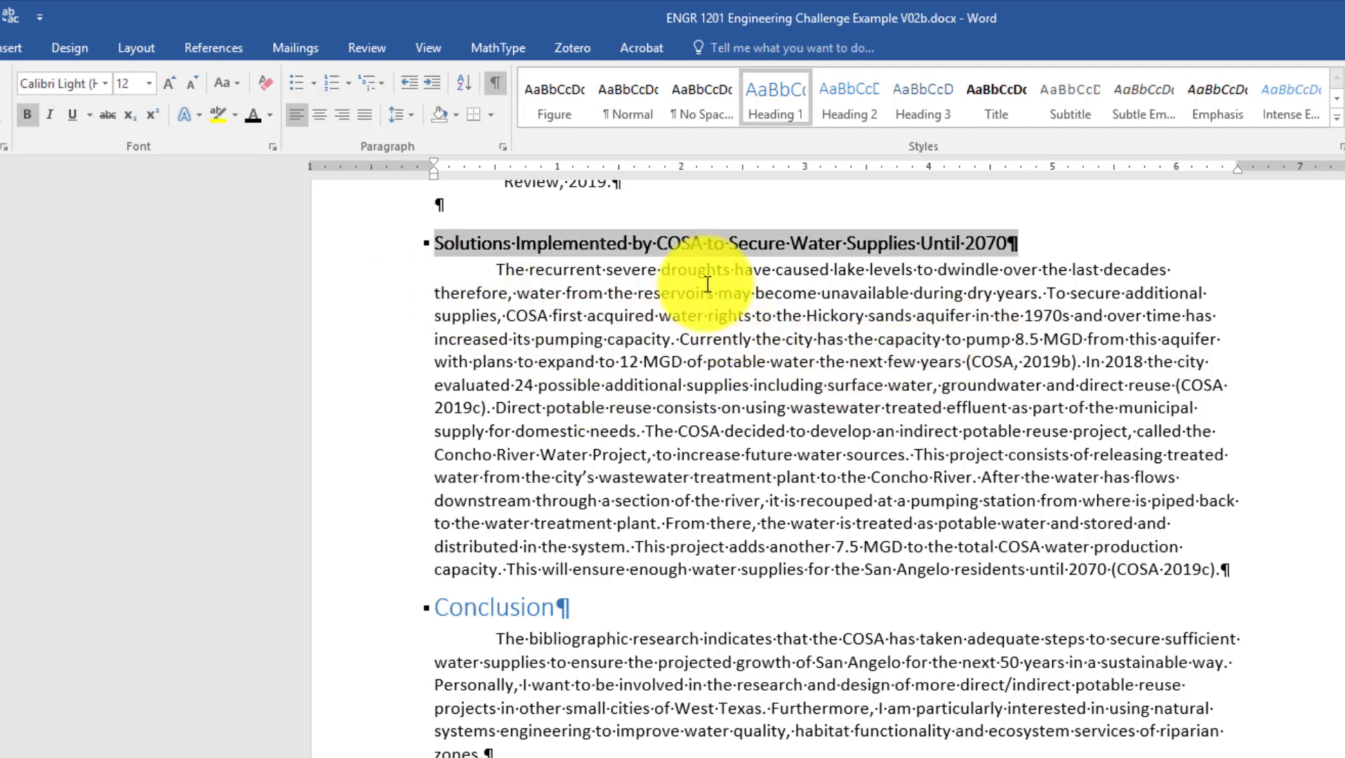
right_click(778, 99)
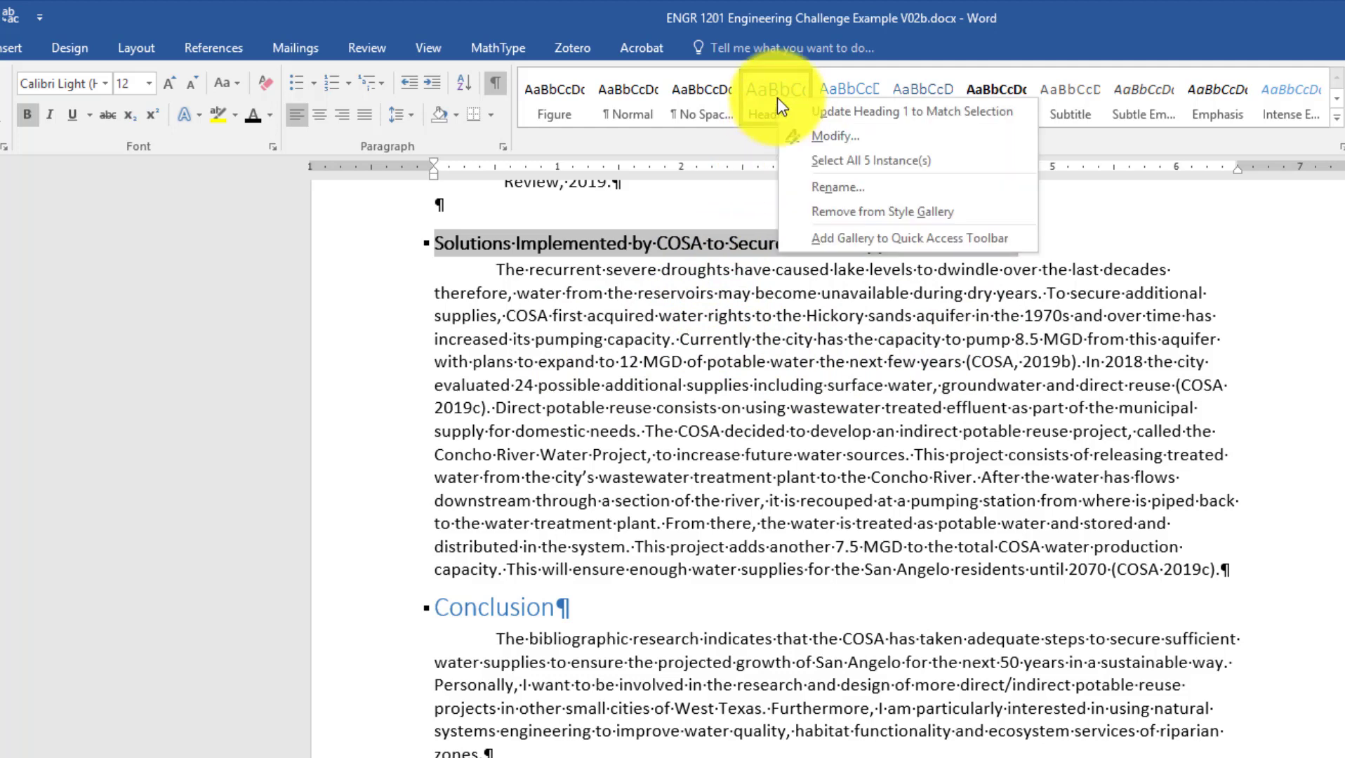
Update the Heading 1 style to match the bold black 12 pt Solutions heading, so Conclusion changes too
left_click(849, 113)
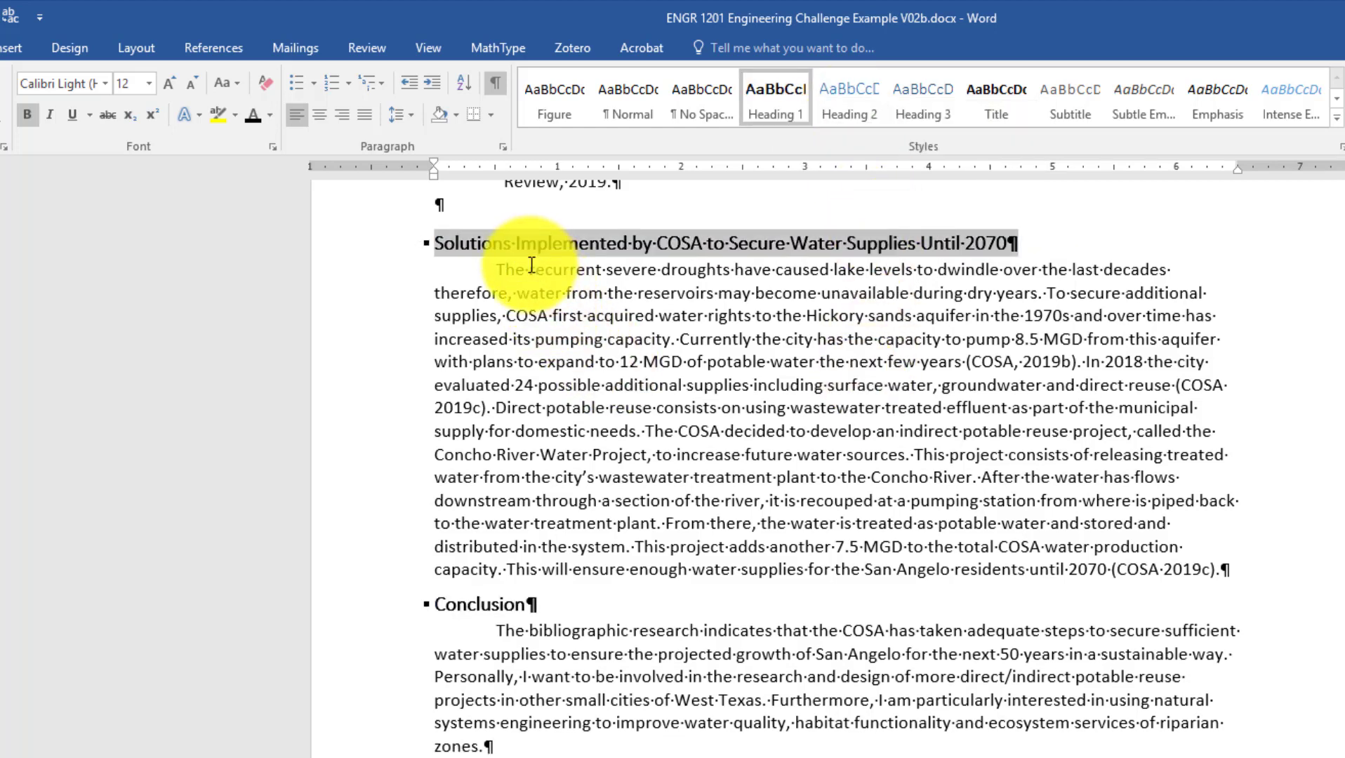
left_click(565, 605)
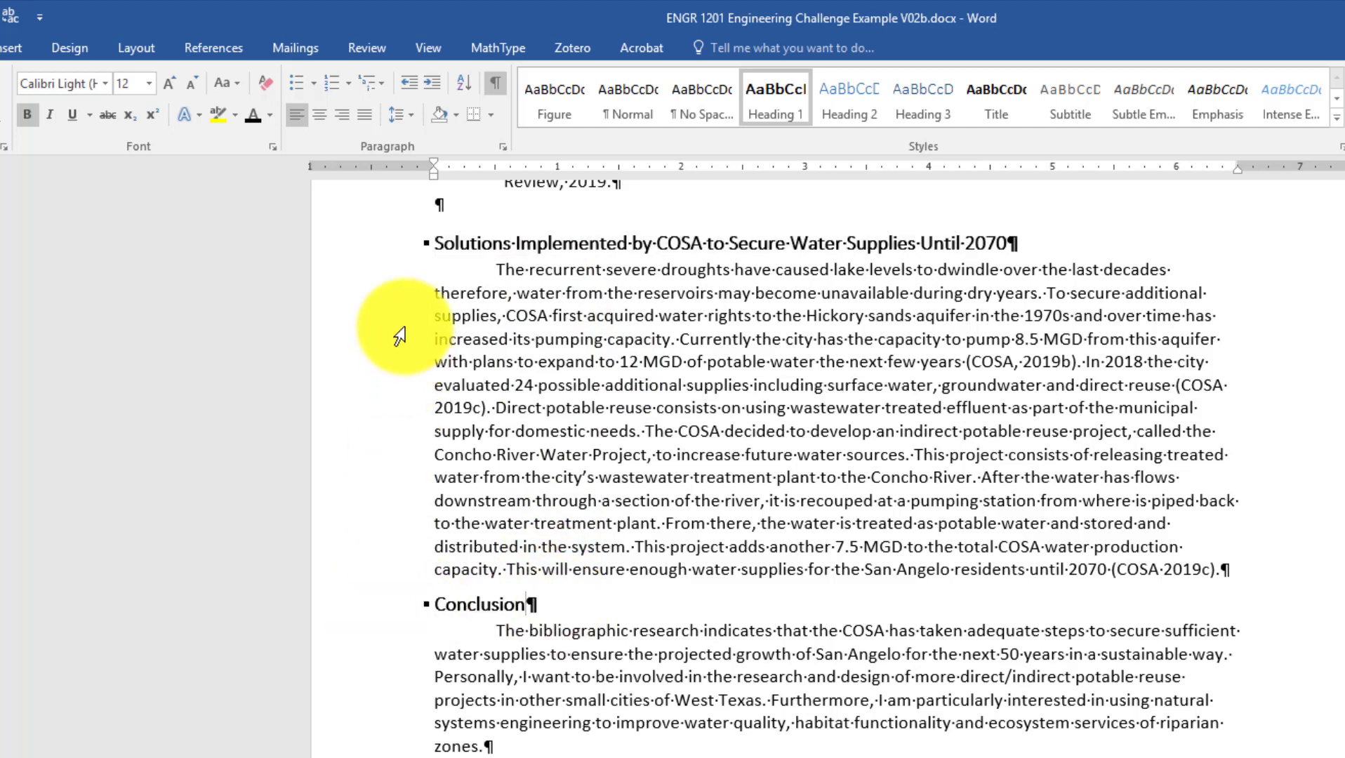
Scroll from the Solutions heading back up toward the Introduction and the typed Table of Contents page
left_click(390, 249)
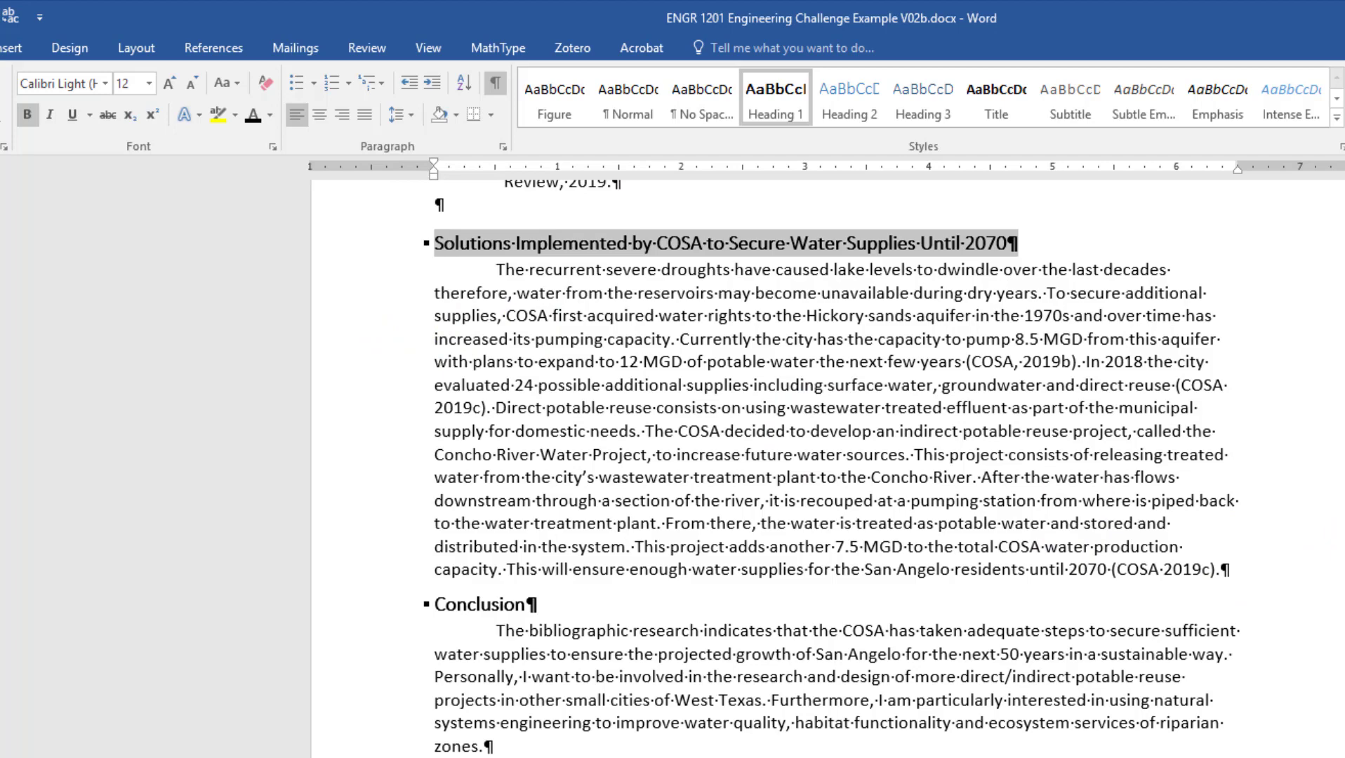
scroll(773, 464, "up", 15)
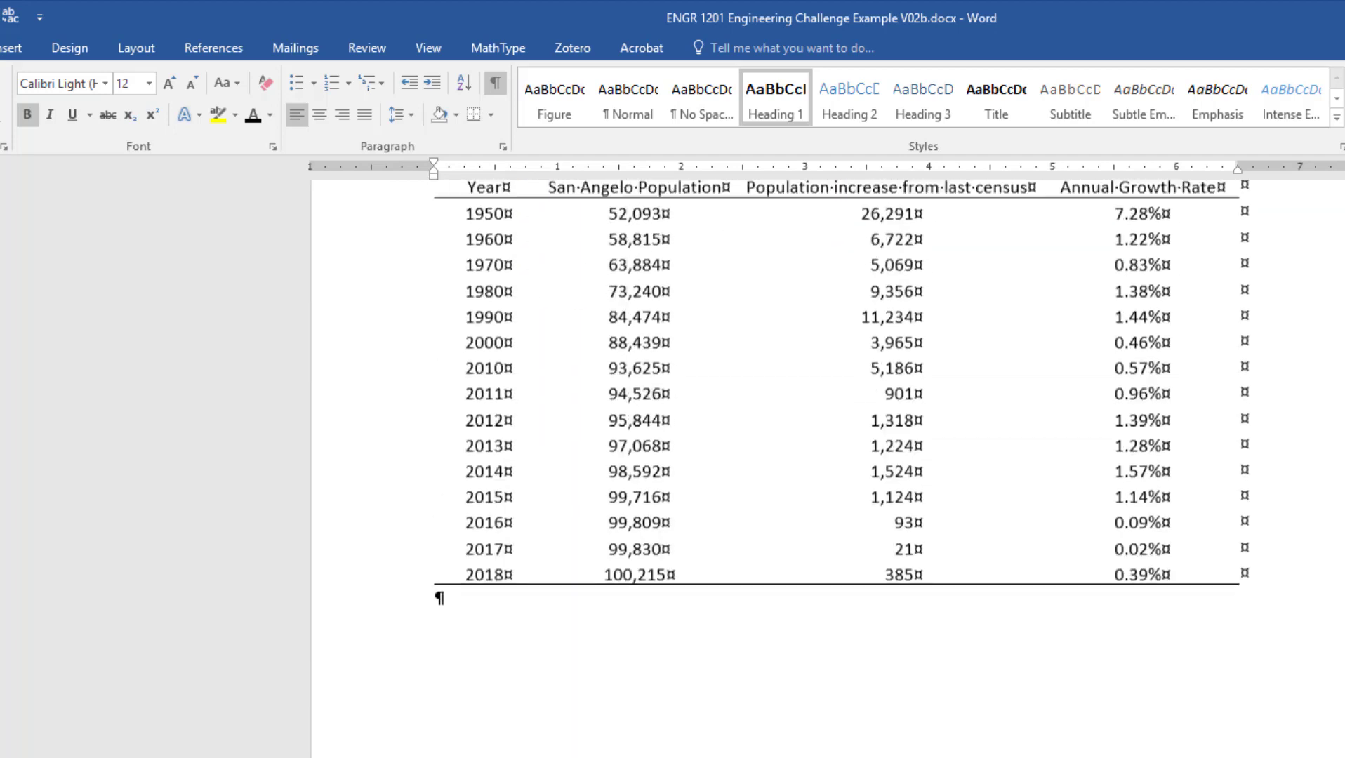
scroll(772, 463, "up", 15)
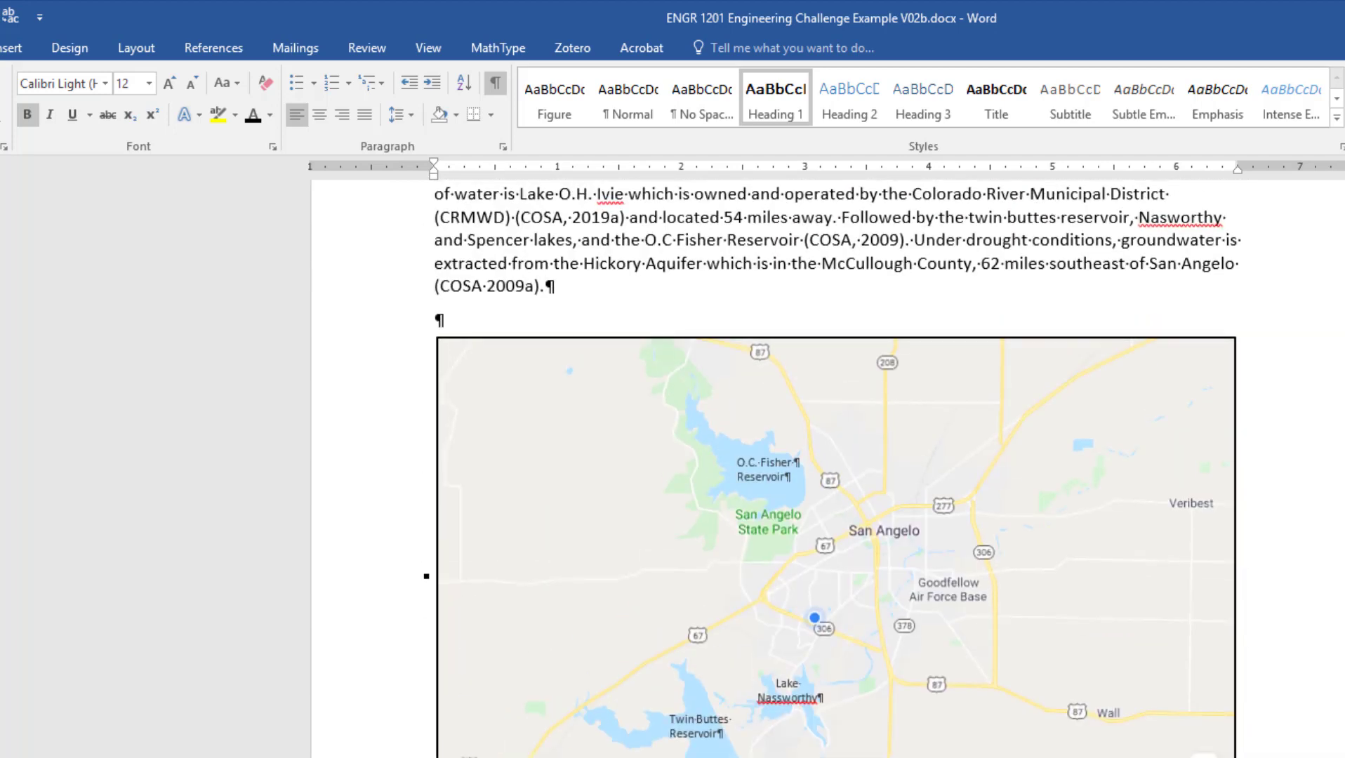
scroll(961, 379, "up", 3)
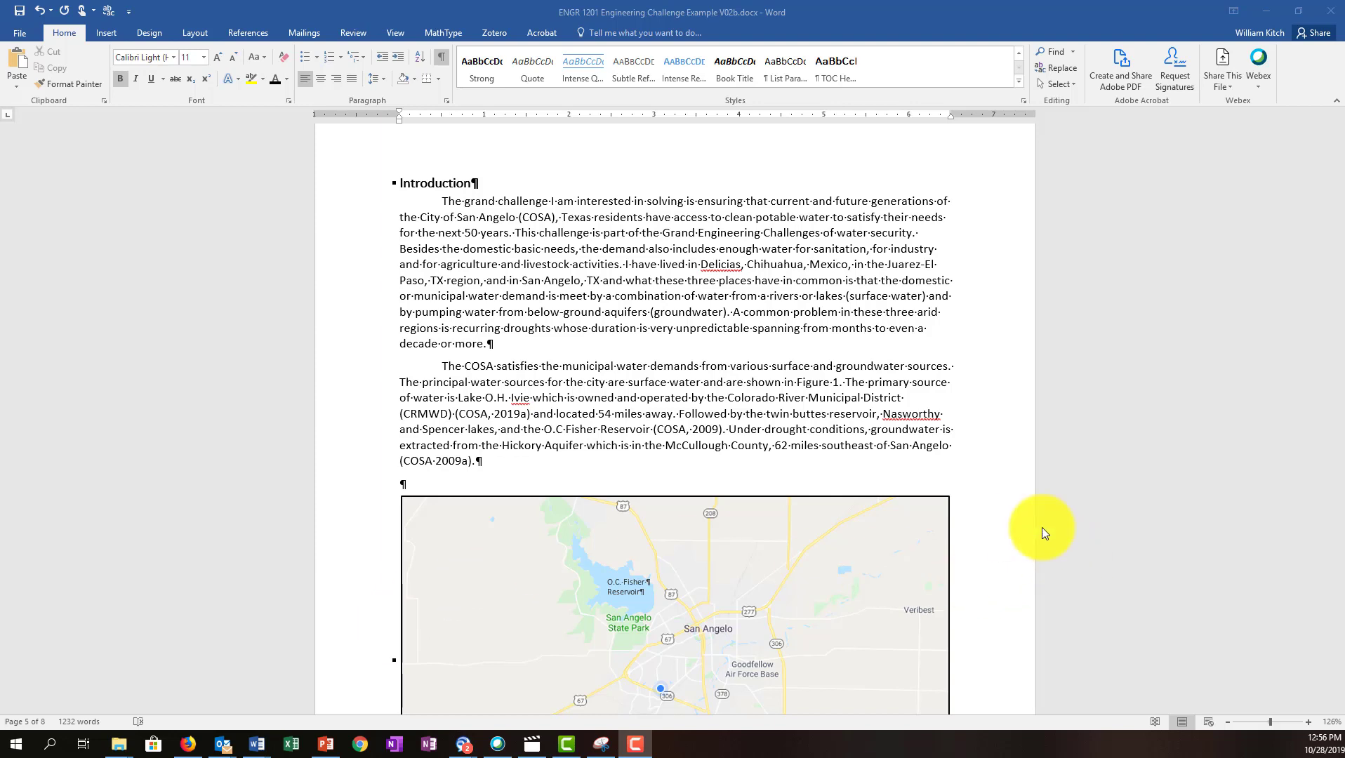
left_click(1225, 514)
left_click_drag(1342, 464, 1305, 294)
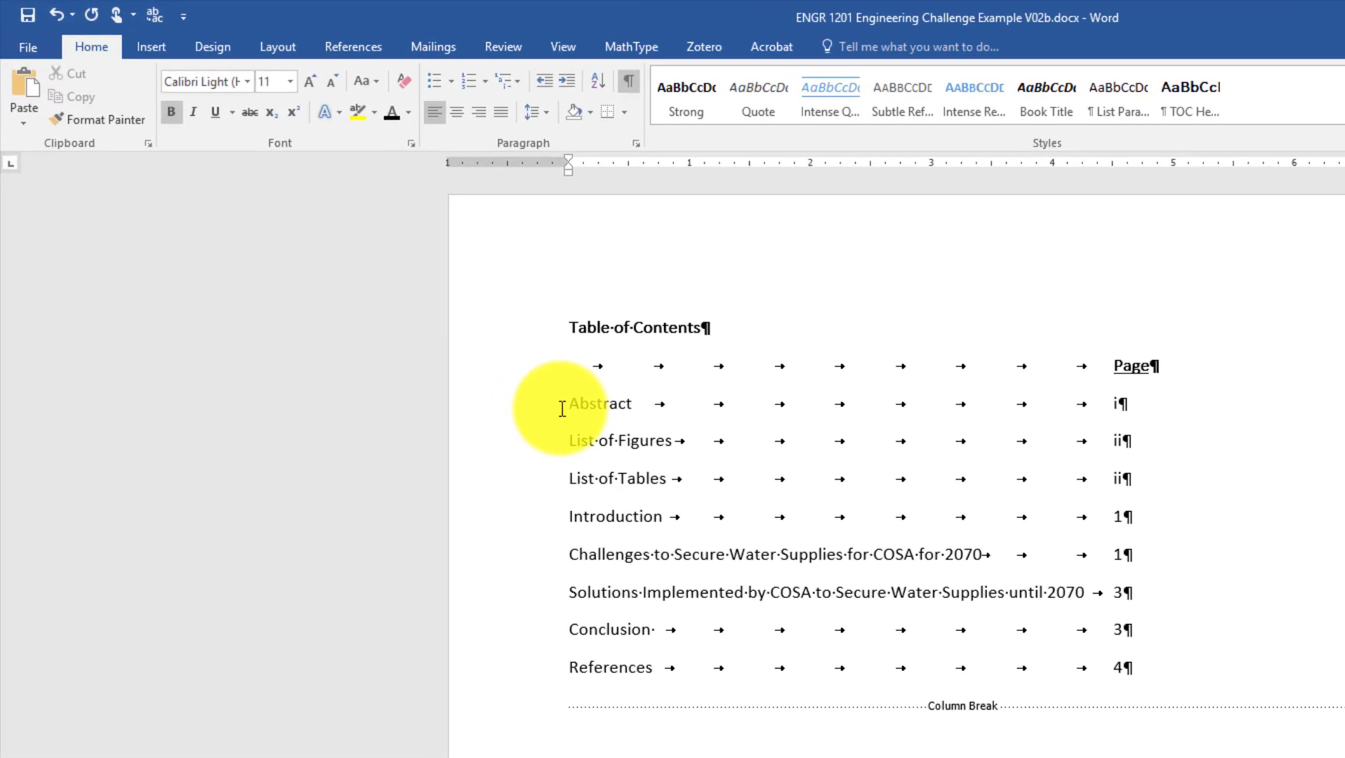
Select and then deselect the Abstract entry in the typed Table of Contents
left_click(522, 418)
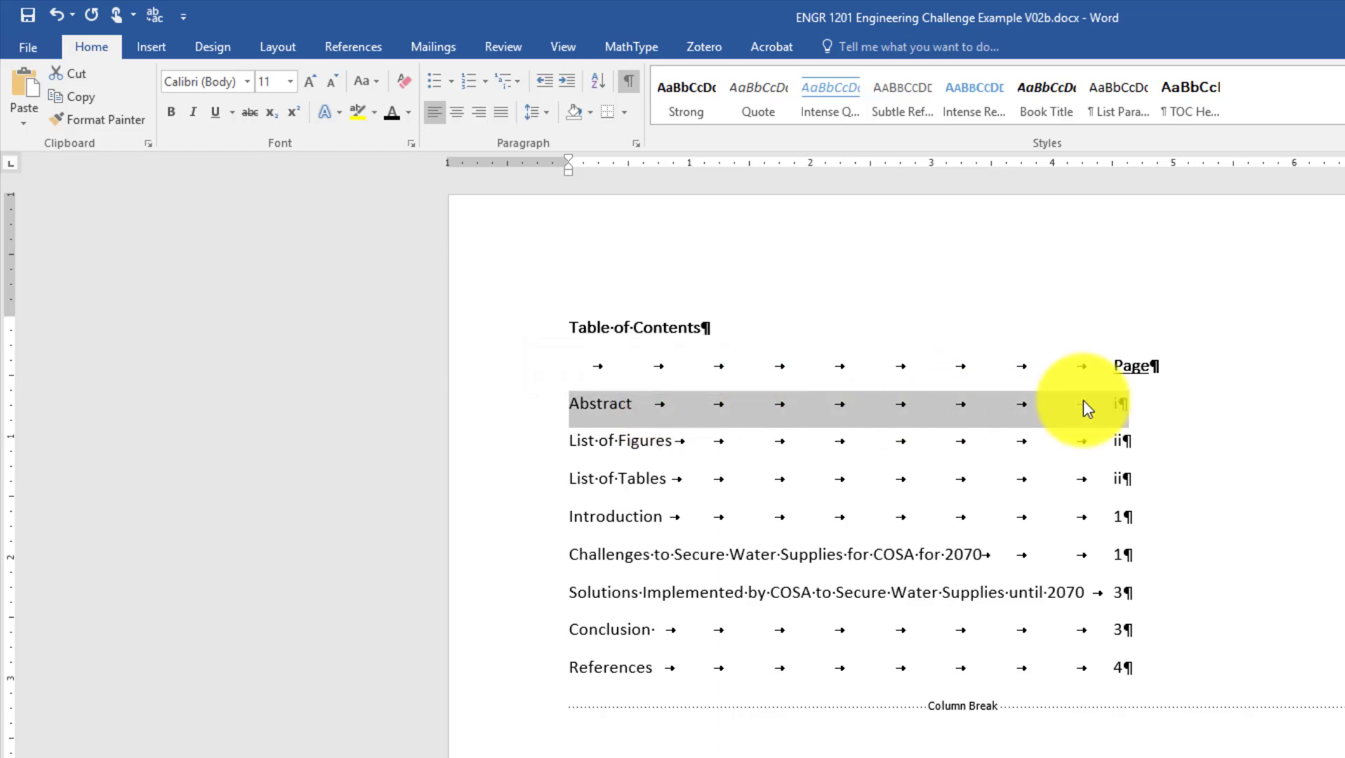
left_click(1126, 402)
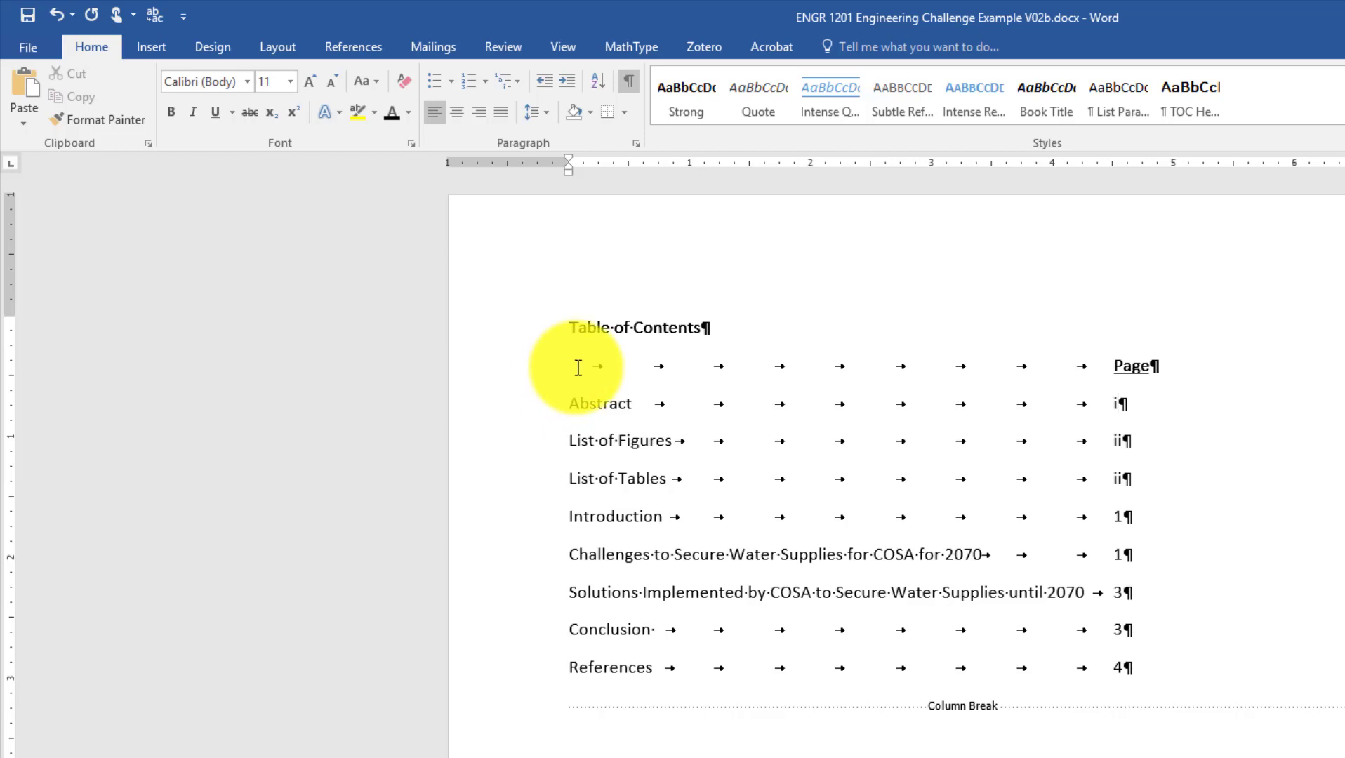
Delete all manually typed contents lines from the Page row through References
left_click_drag(577, 367, 1182, 678)
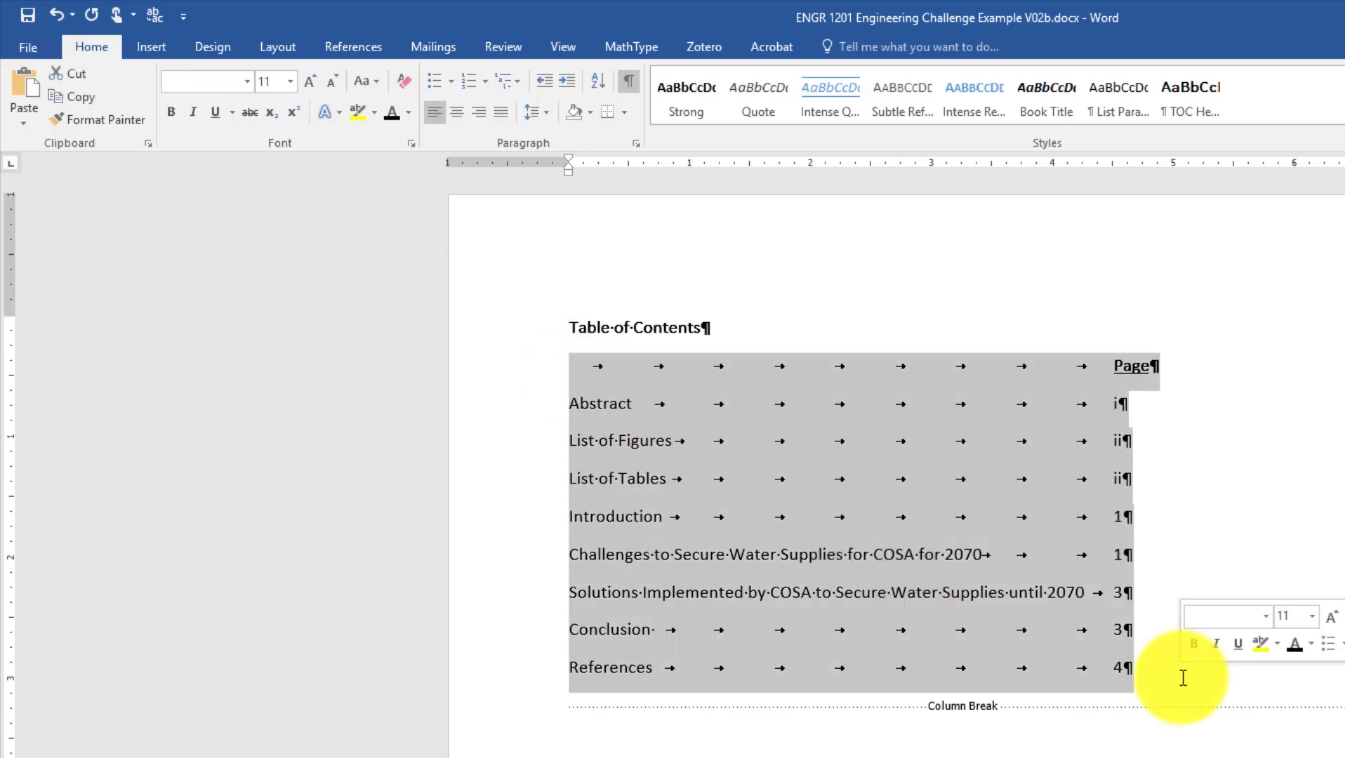
key("Delete")
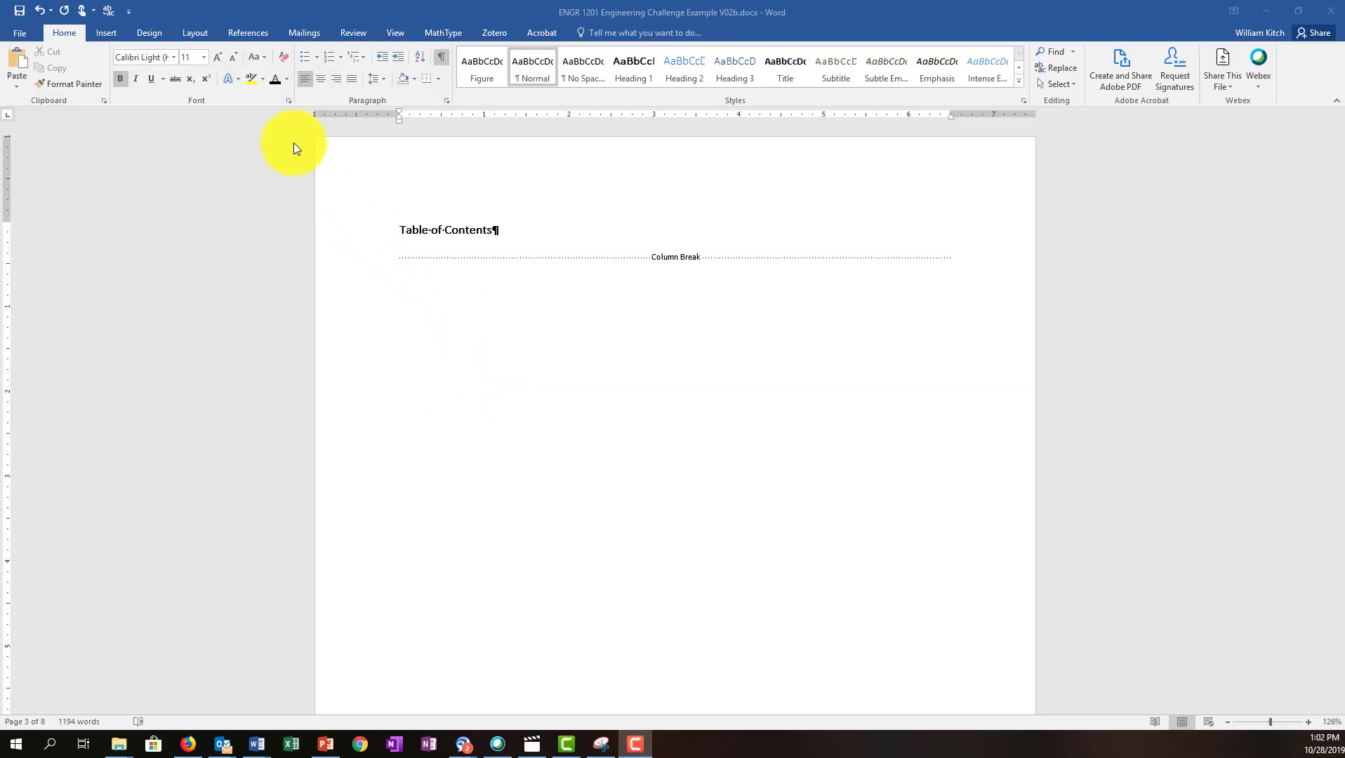
Insert Automatic Table 2 from the References tab's Table of Contents menu
left_click(250, 33)
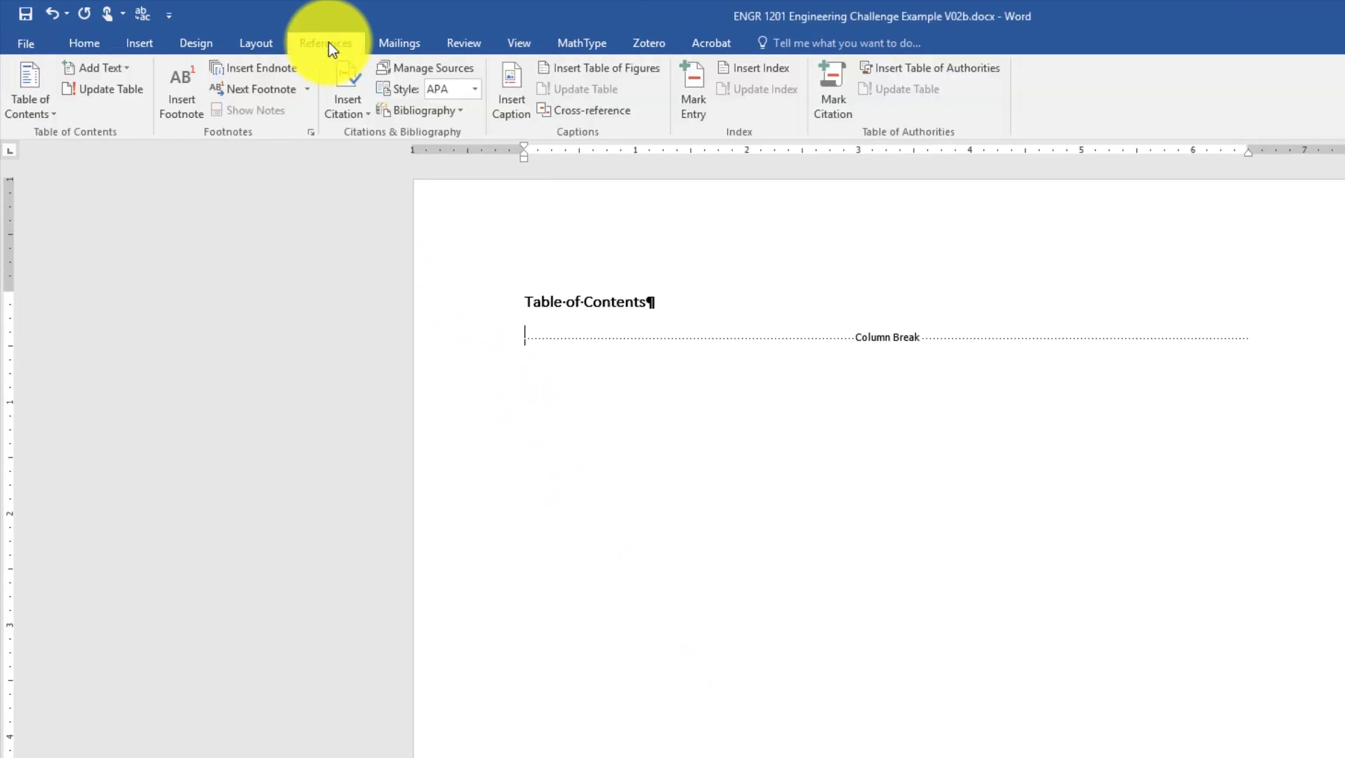
left_click(53, 118)
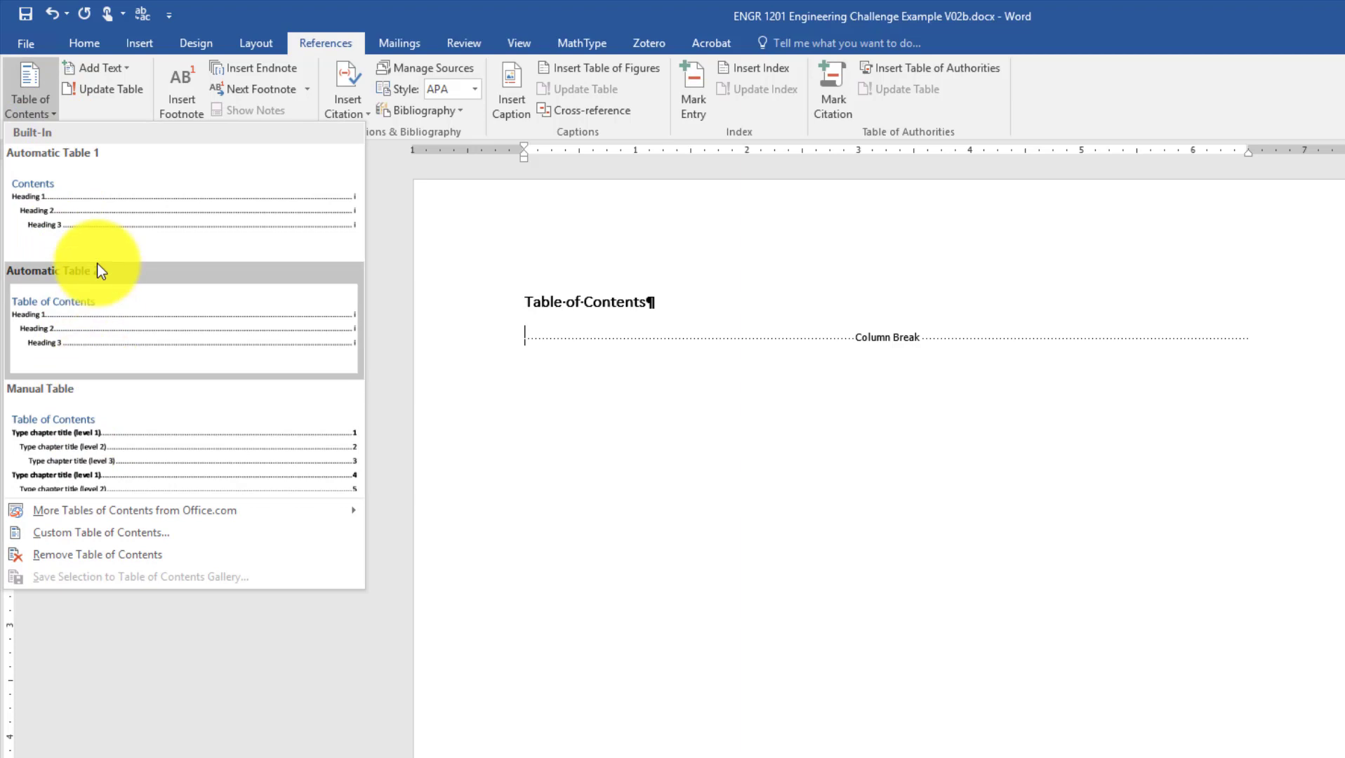
left_click(70, 319)
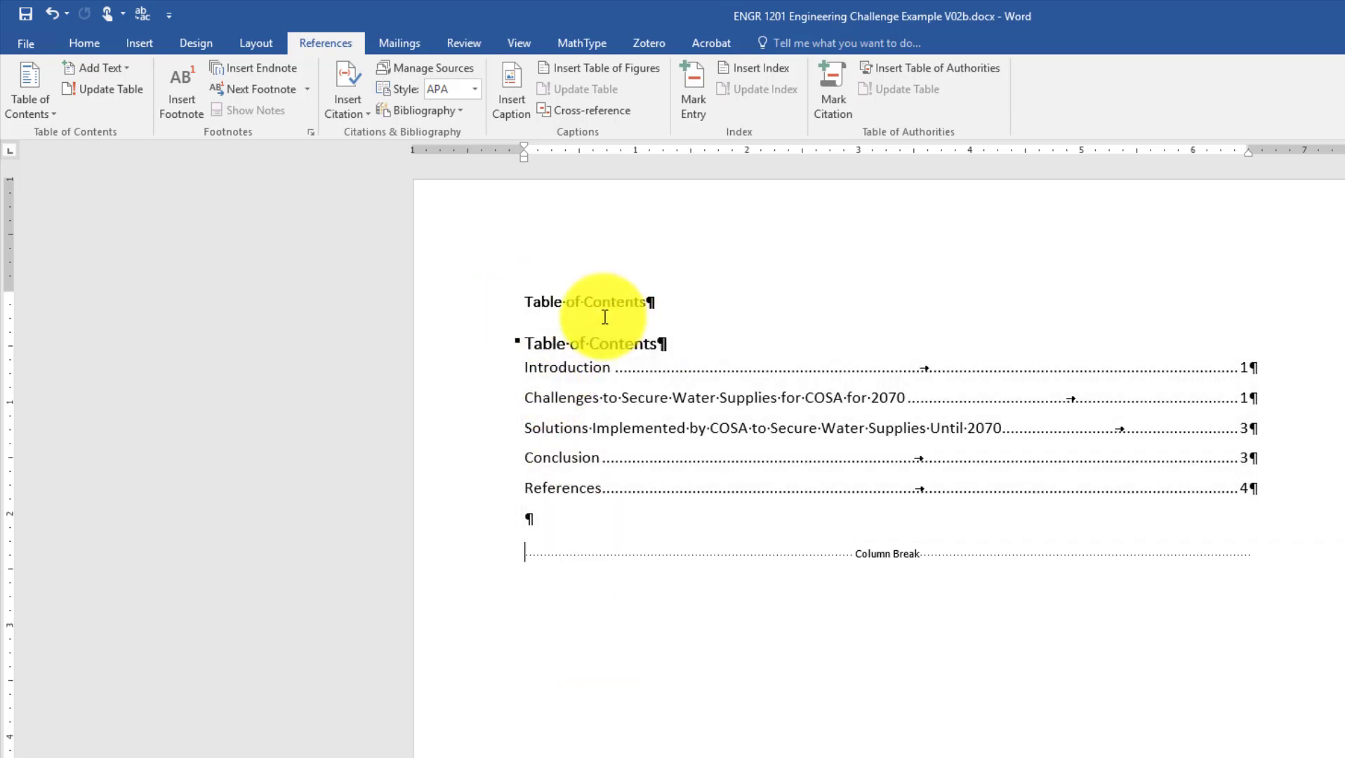
Delete the duplicate 'Table of Contents' heading line, then scroll to the List of Figures page
left_click(486, 311)
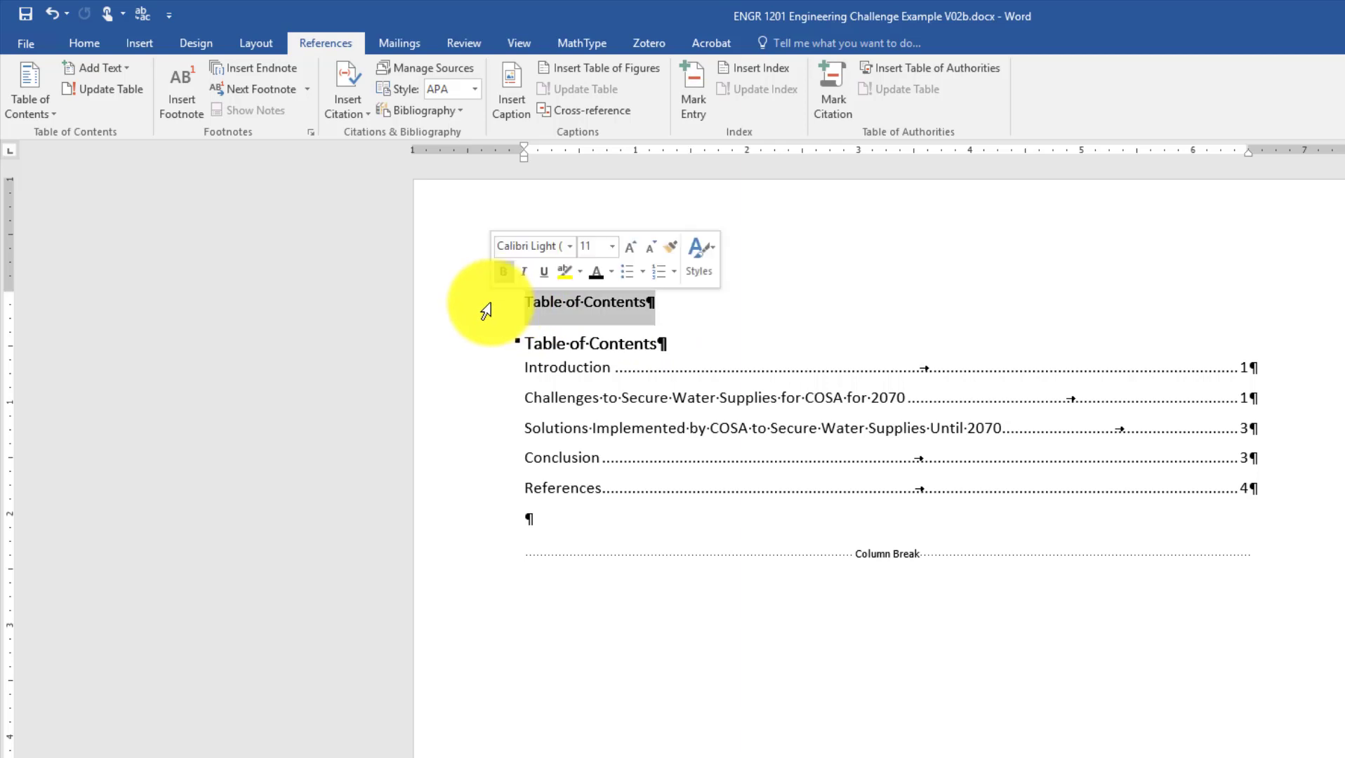
key("Delete")
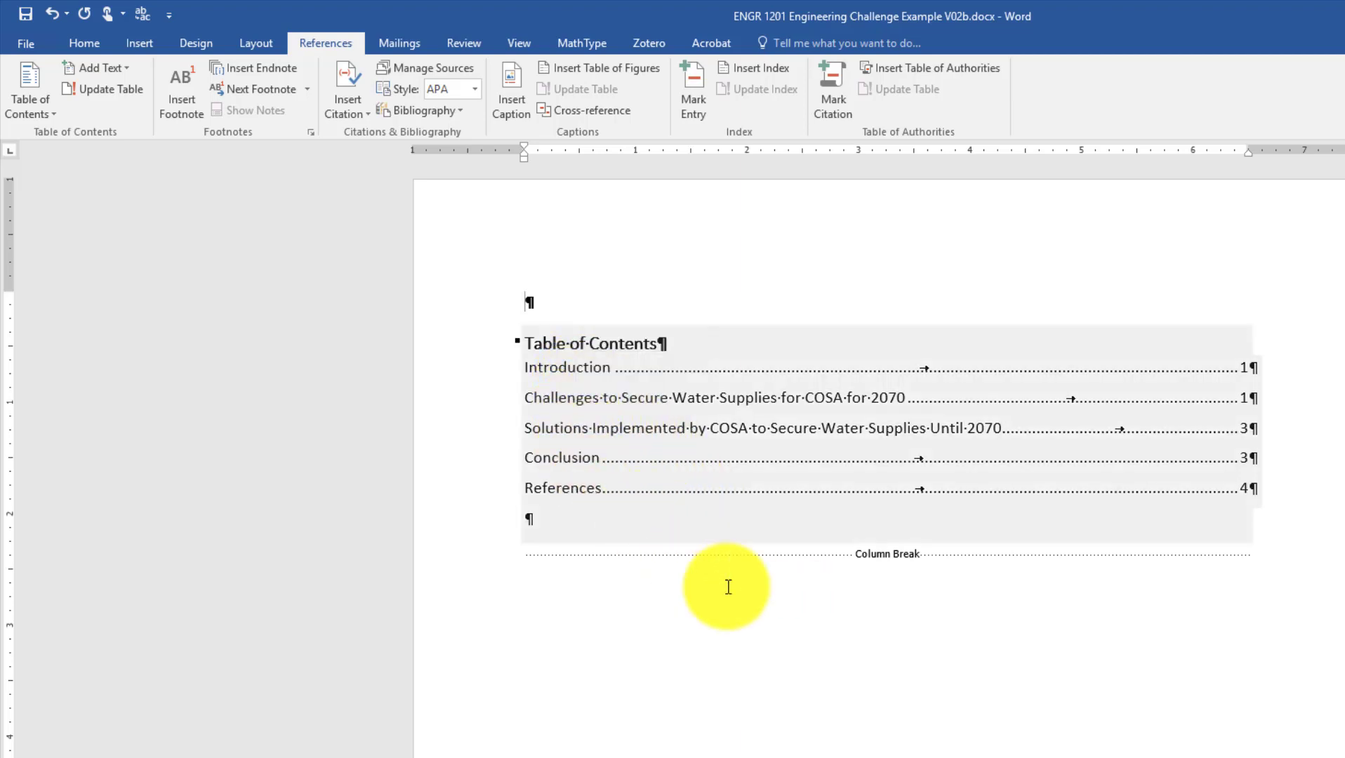
scroll(823, 641, "up", 1)
scroll(822, 639, "up", 20)
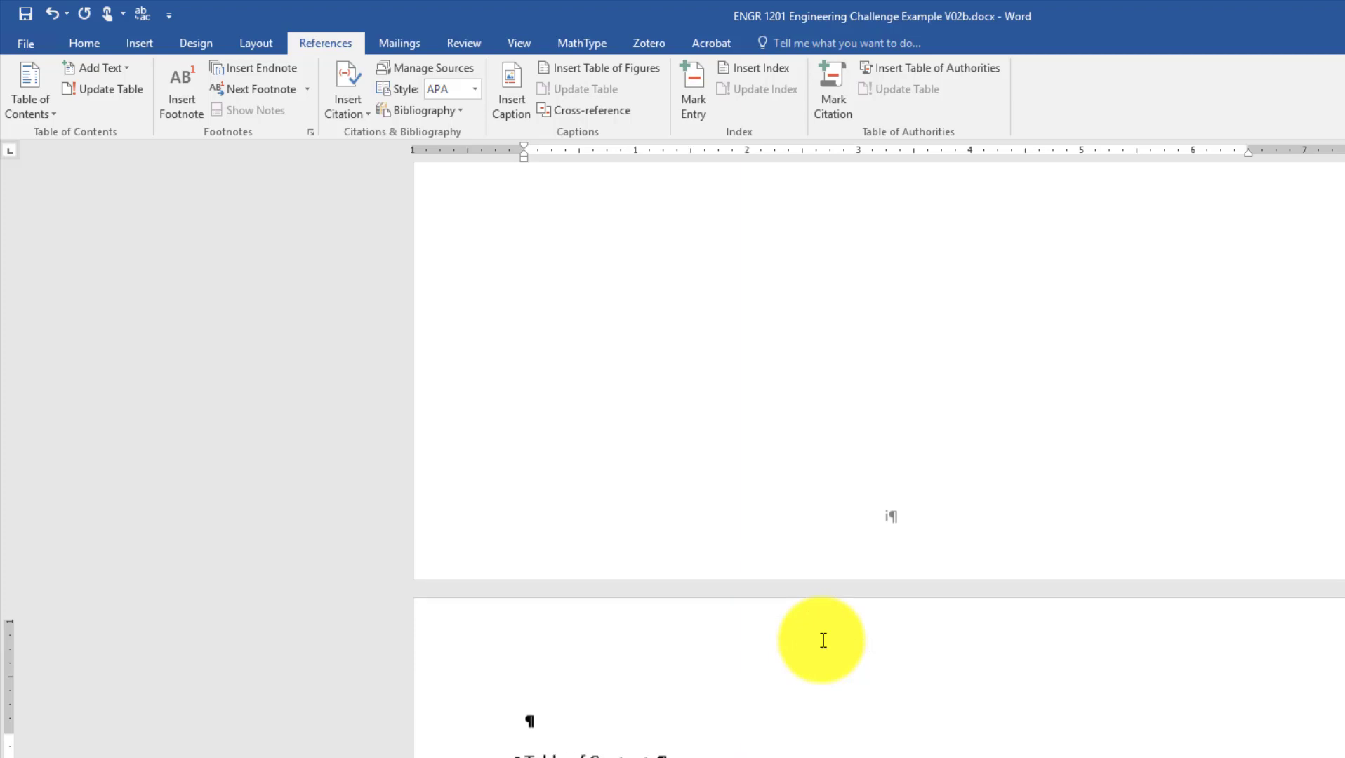
scroll(732, 561, "up", 1)
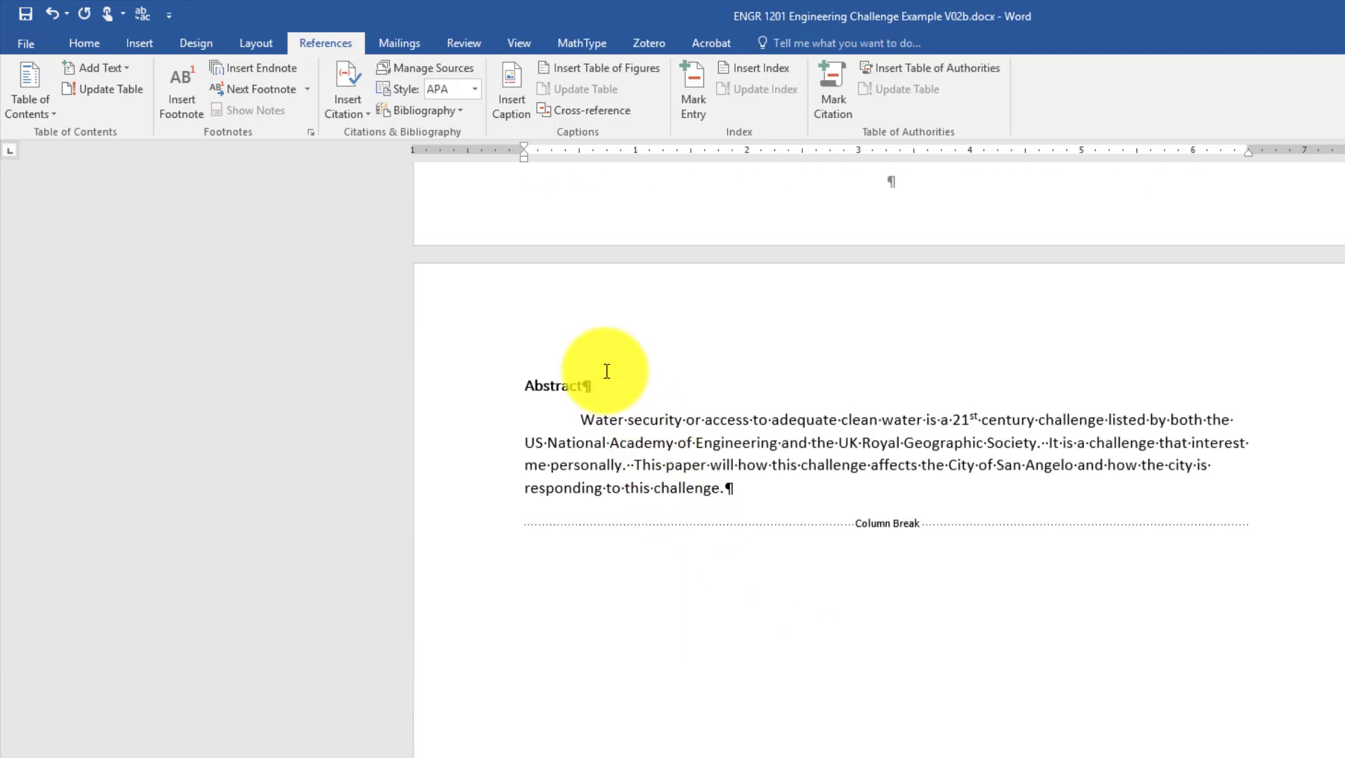
scroll(1111, 750, "down", 20)
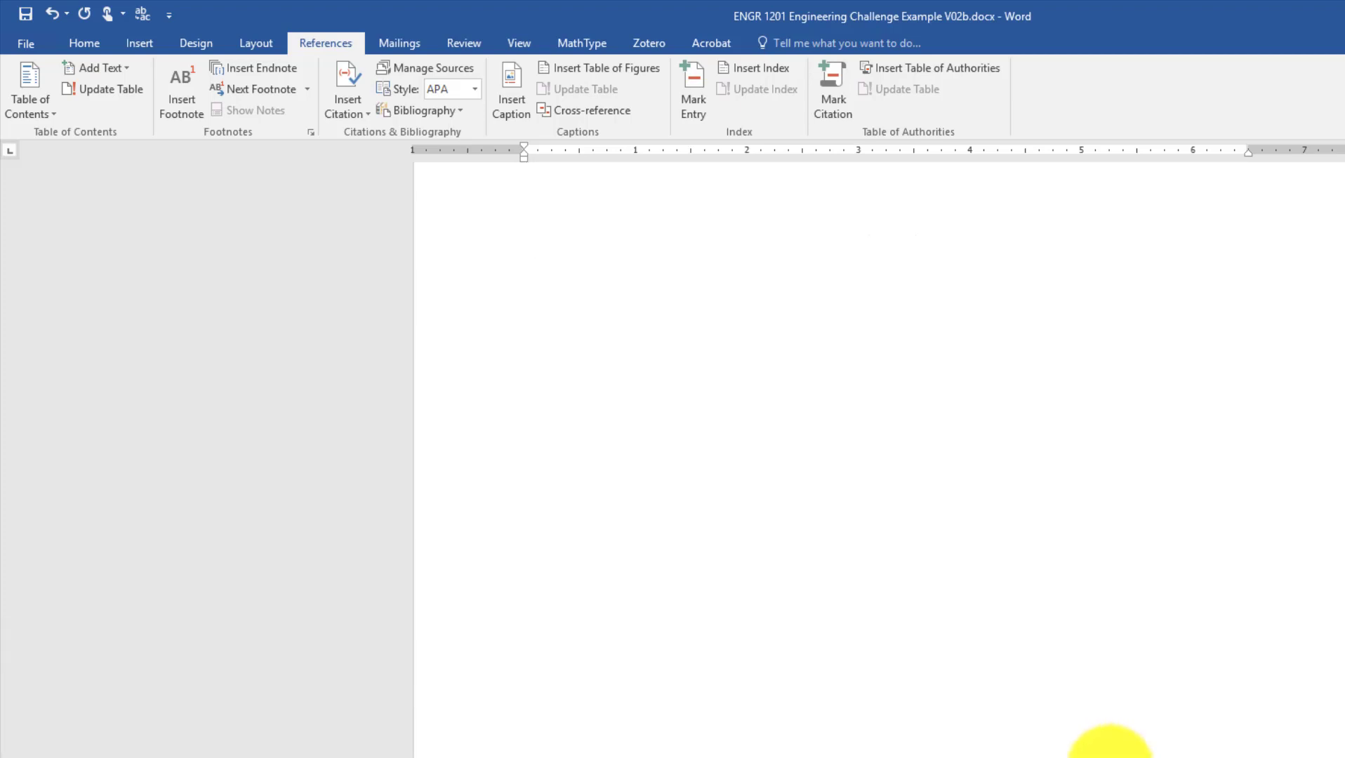
scroll(1094, 750, "down", 20)
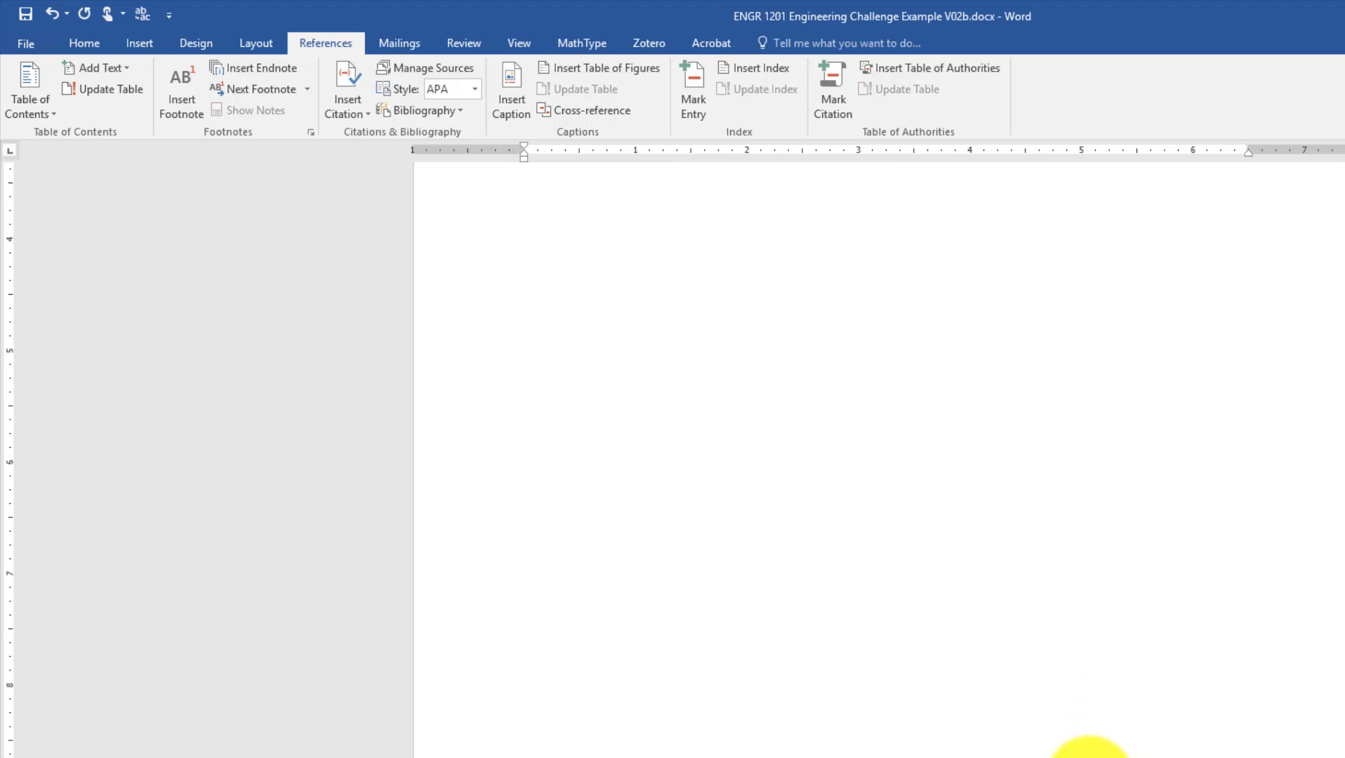
scroll(1090, 750, "down", 5)
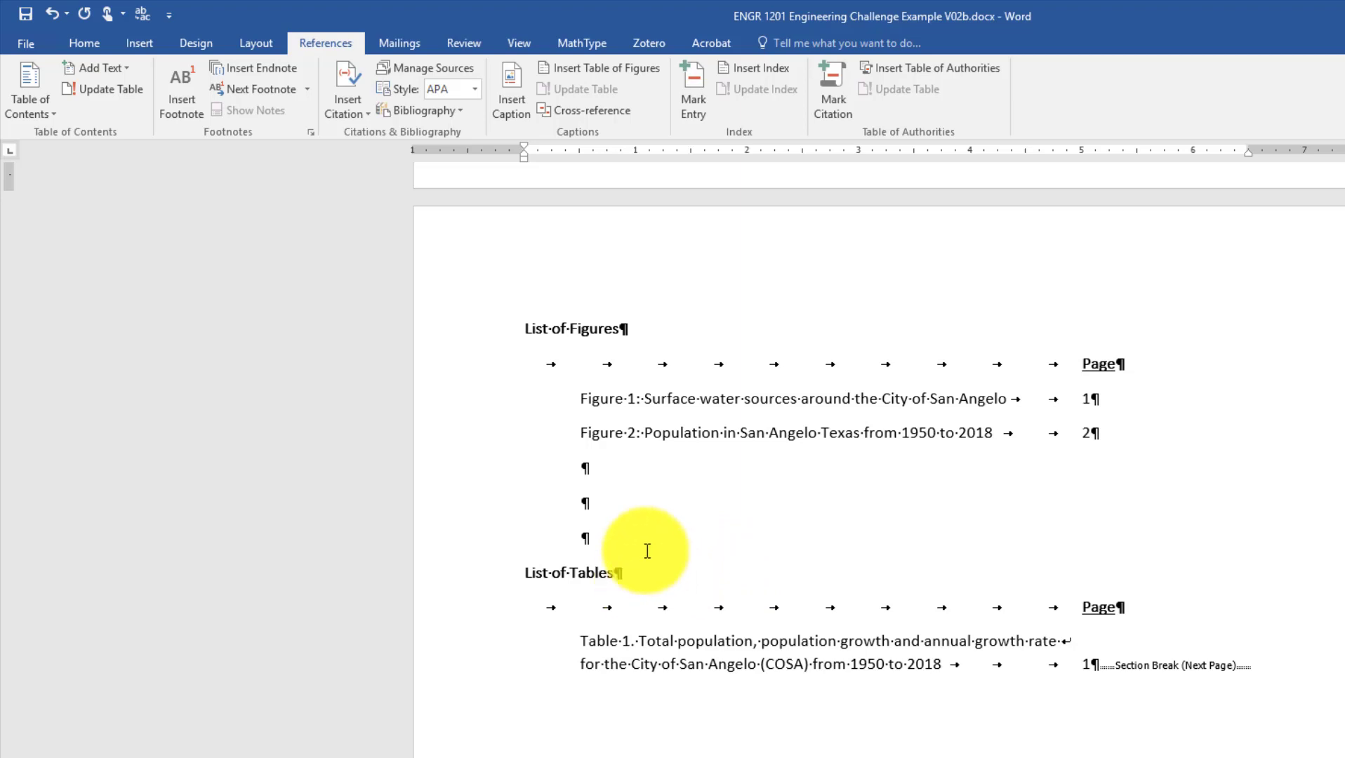
Apply the Heading 1 style to the List of Figures, List of Tables and Abstract headings
left_click(599, 329)
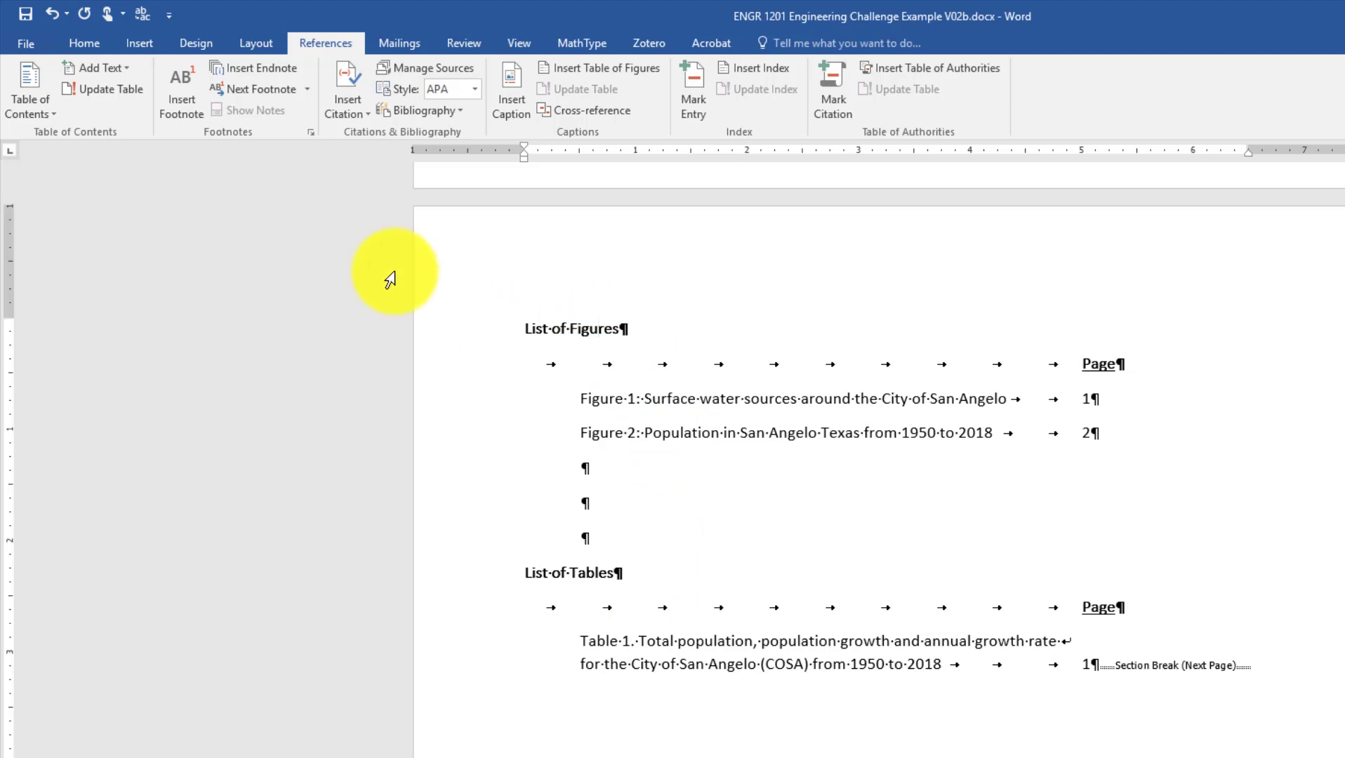
left_click(84, 43)
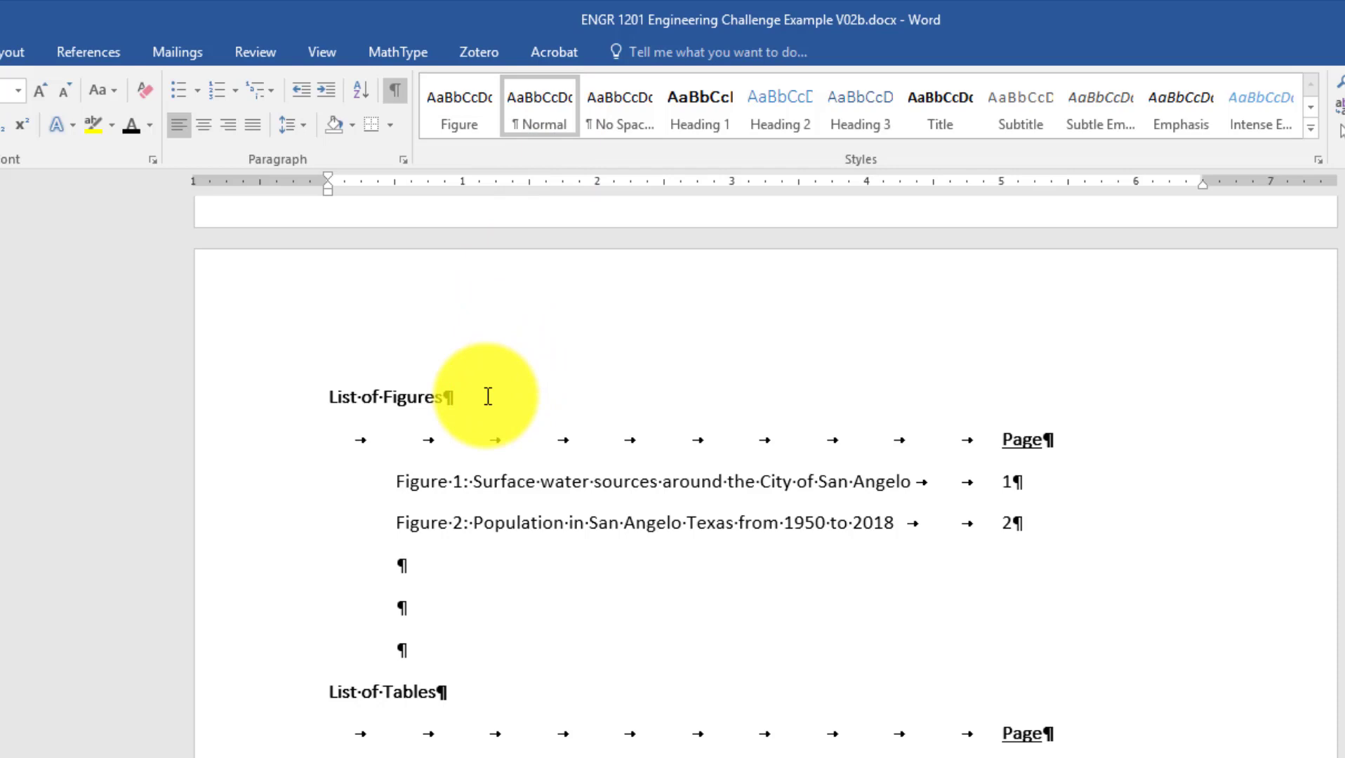
left_click(690, 116)
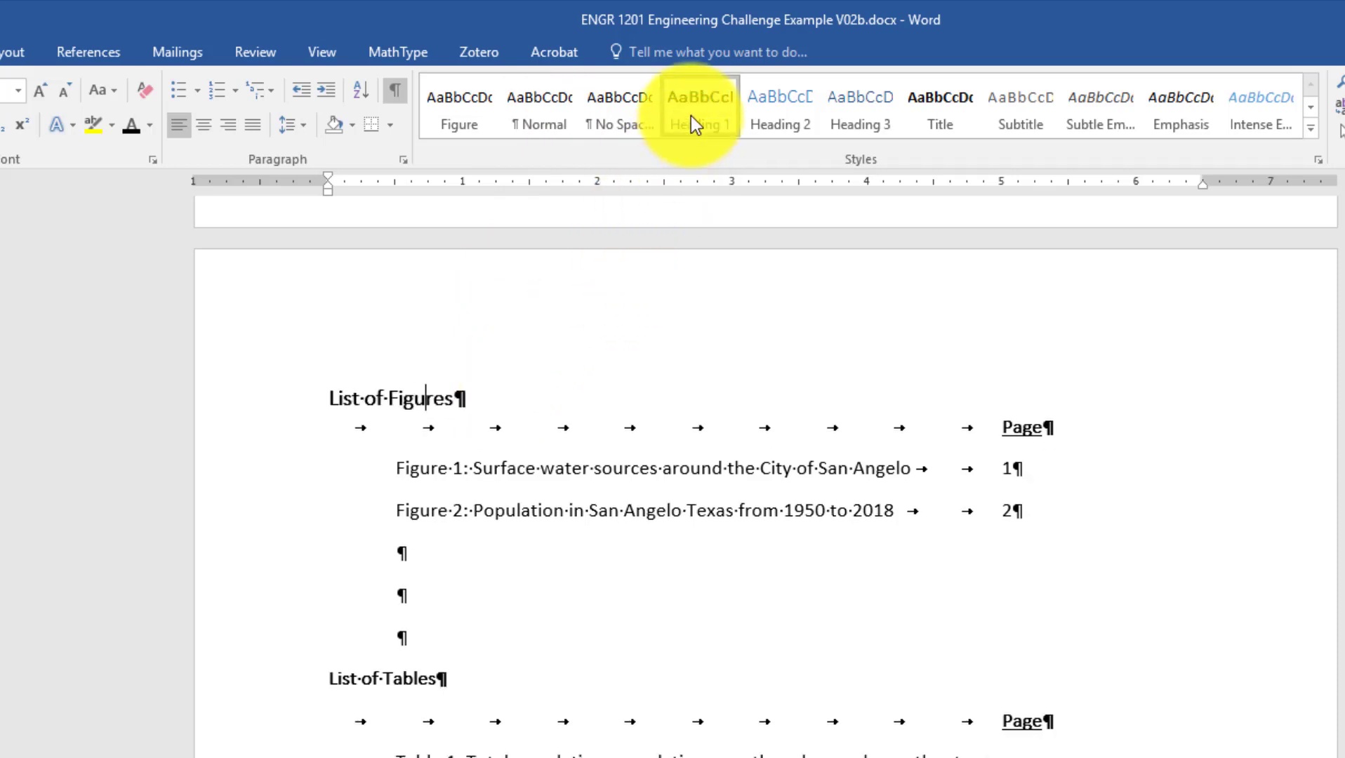
left_click(311, 687)
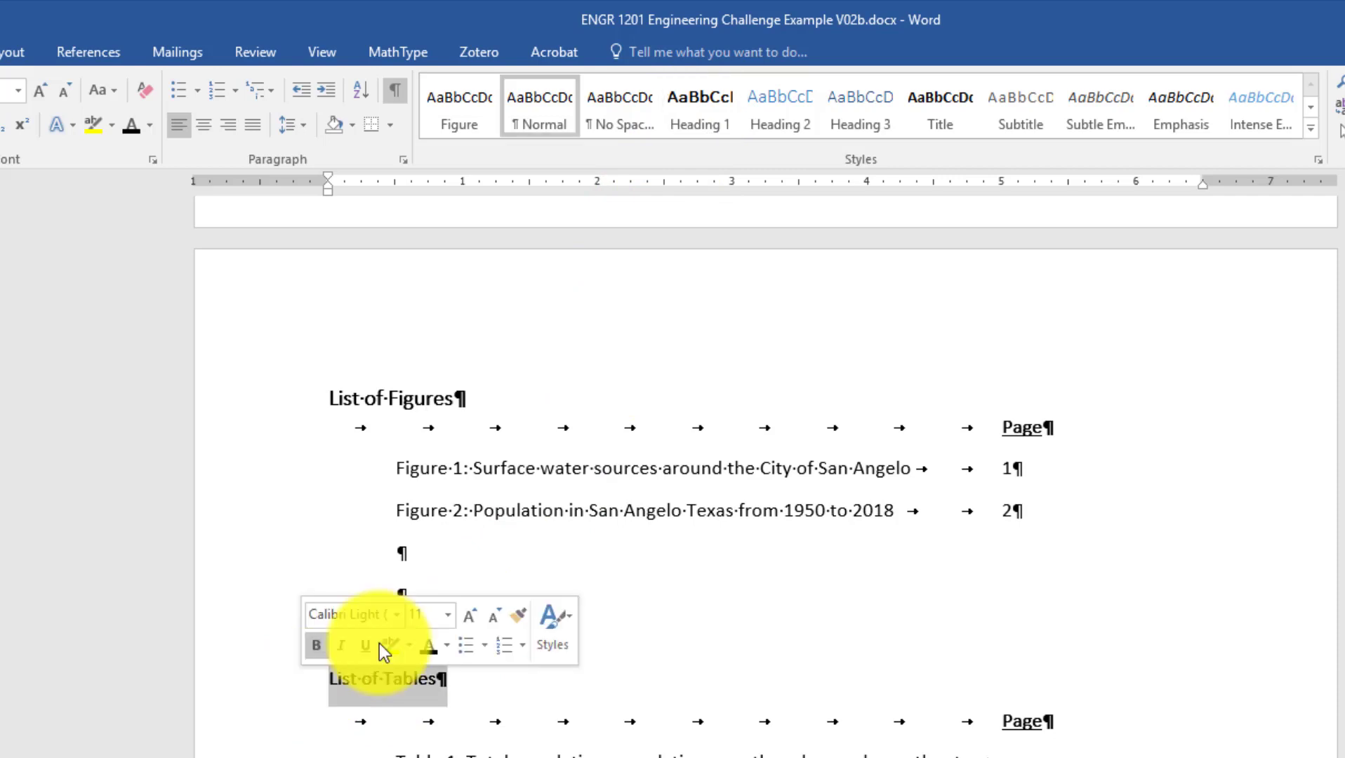
left_click(708, 119)
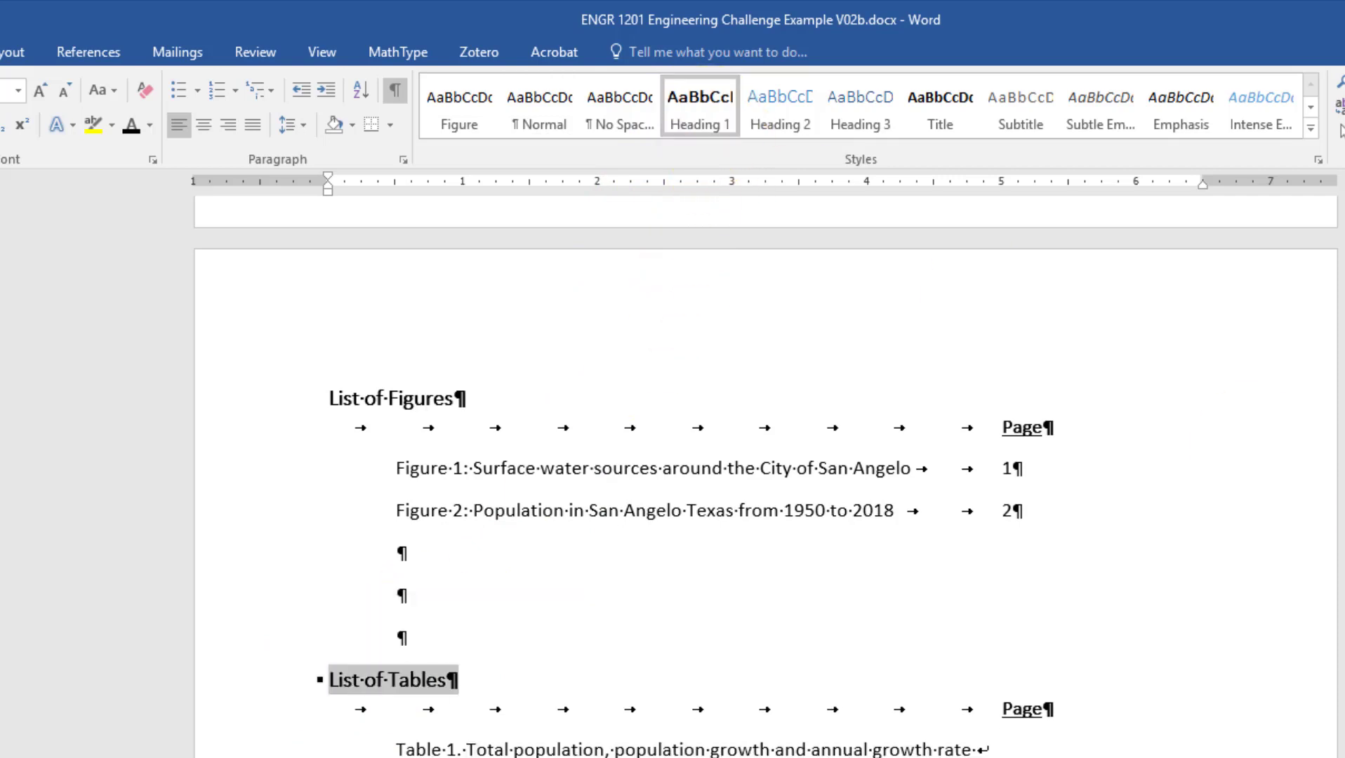
scroll(772, 642, "down", 15)
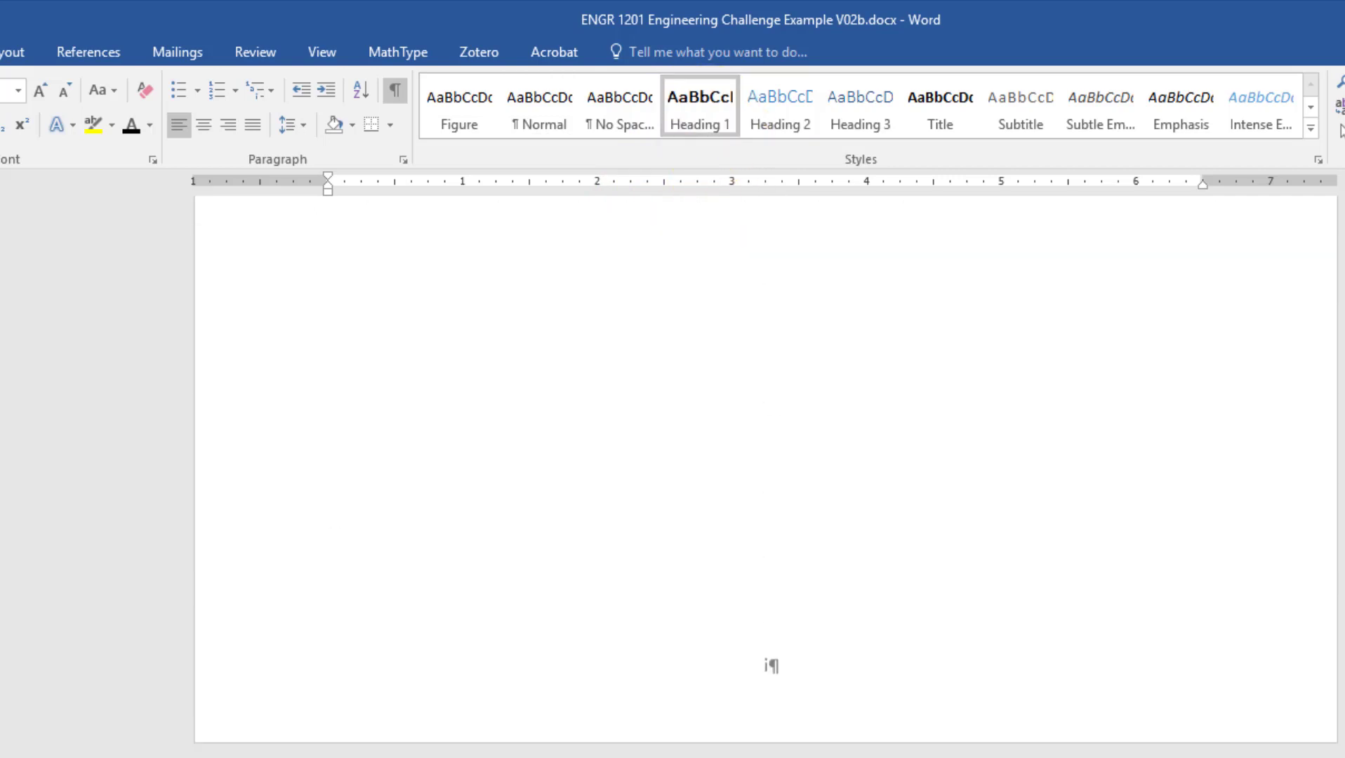
scroll(795, 494, "down", 5)
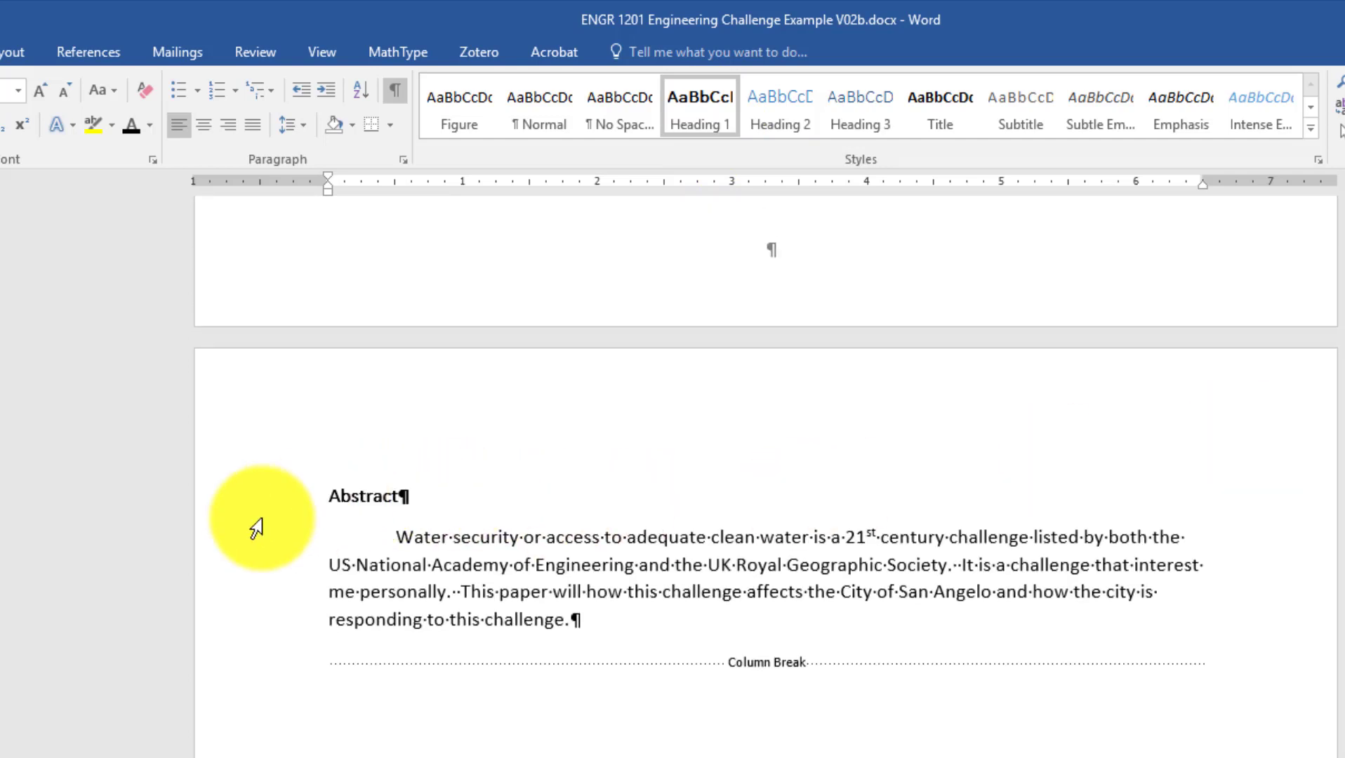
left_click(235, 499)
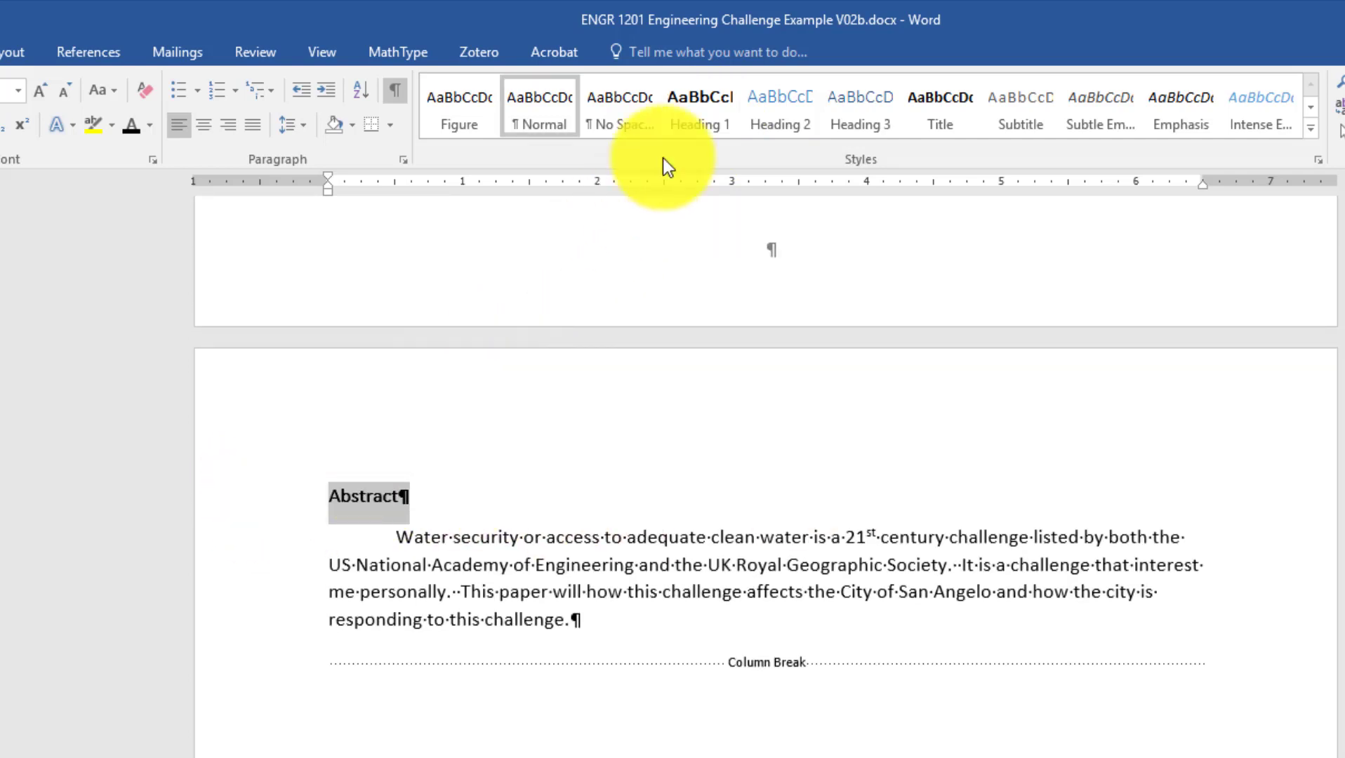
left_click(686, 115)
scroll(742, 744, "down", 10)
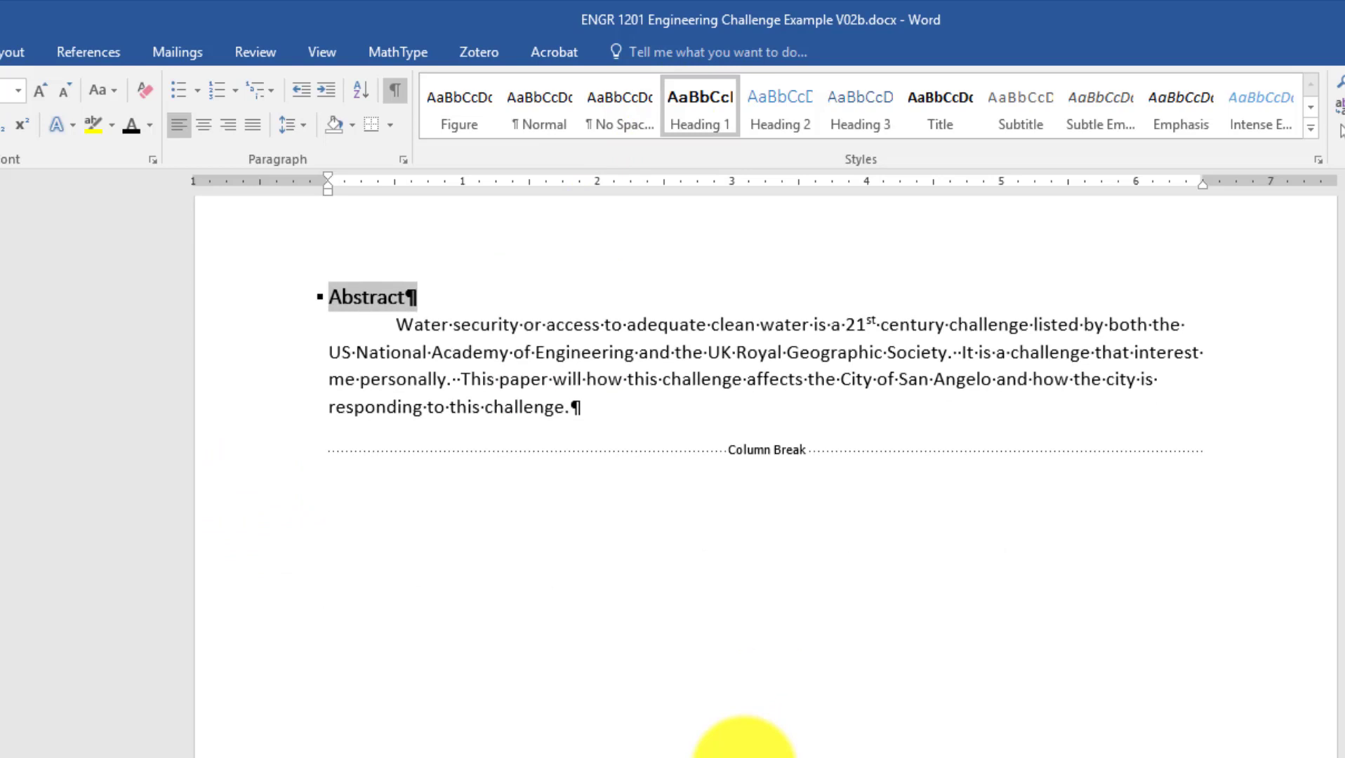
scroll(742, 744, "down", 7)
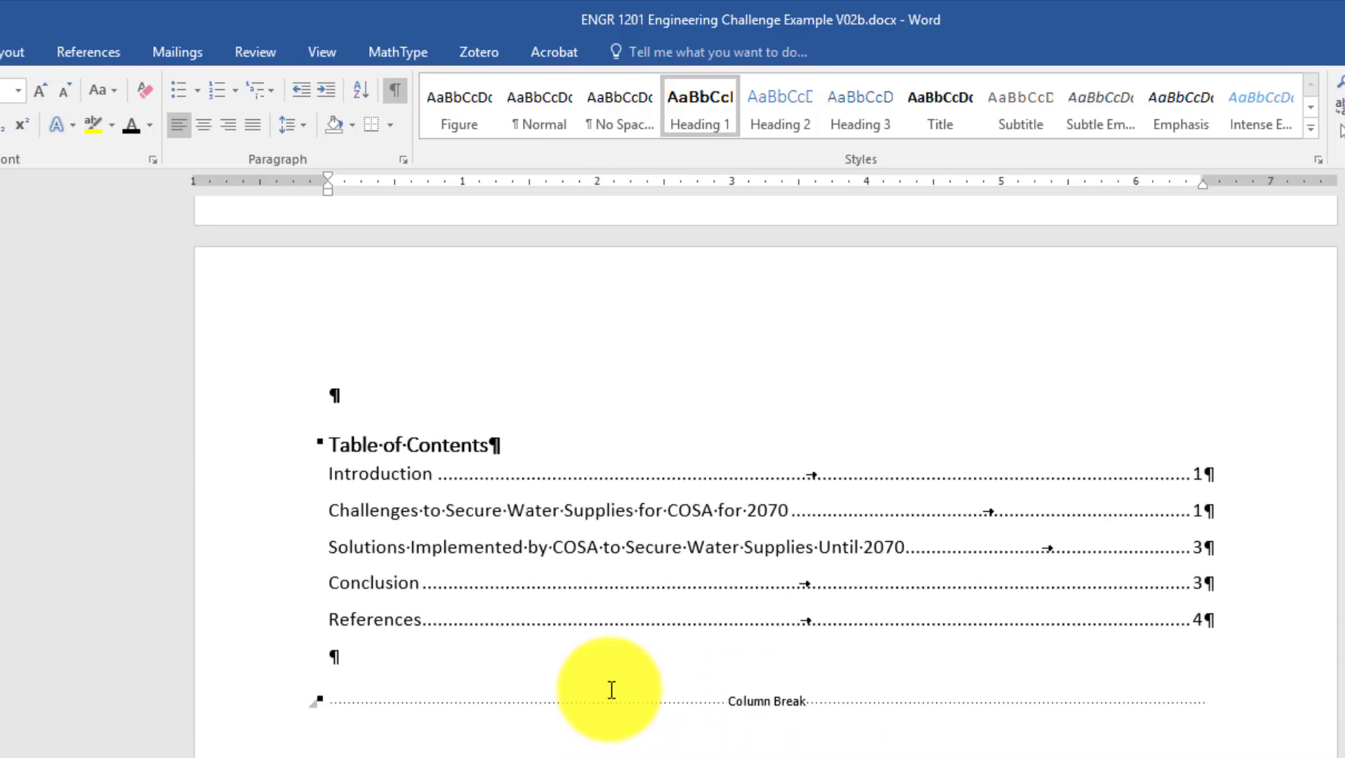
Update the entire table of contents so Abstract, List of Figures and List of Tables appear
left_click(606, 662)
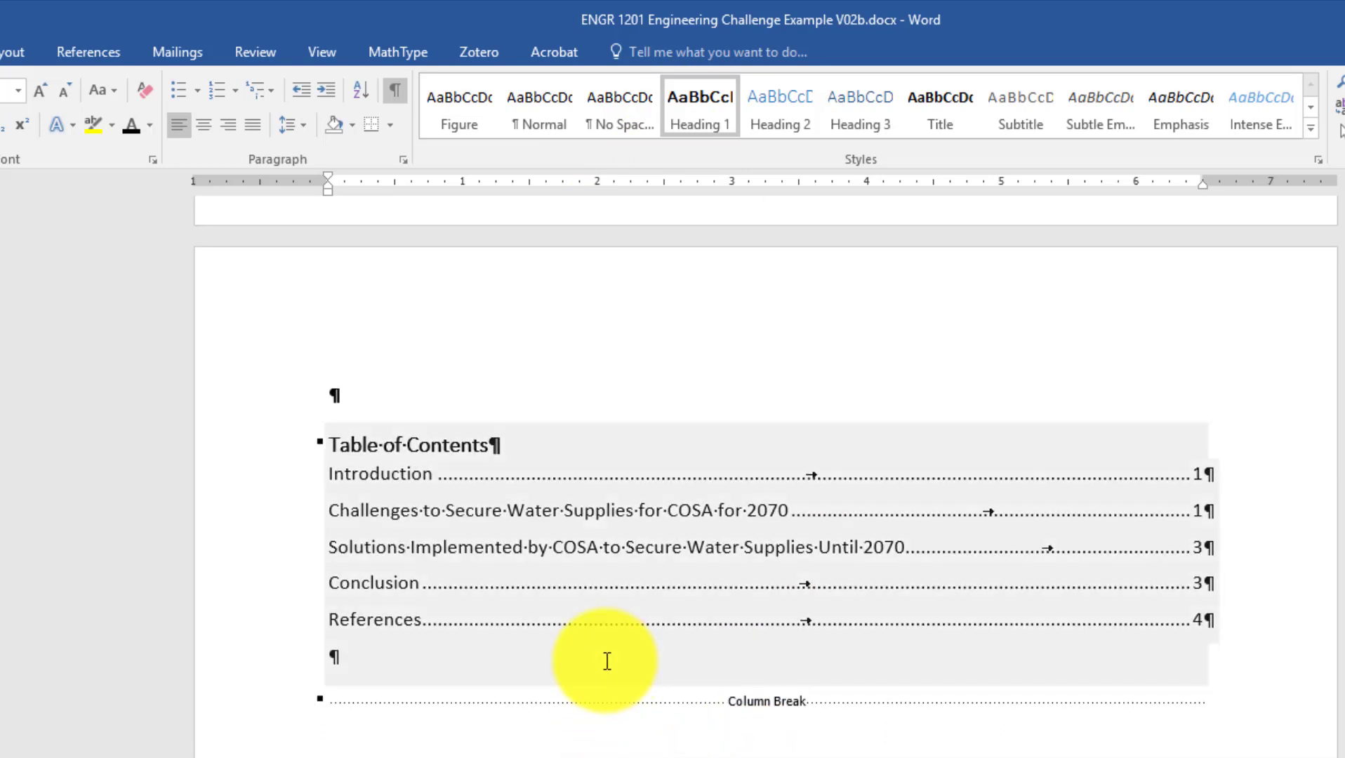
left_click(582, 610)
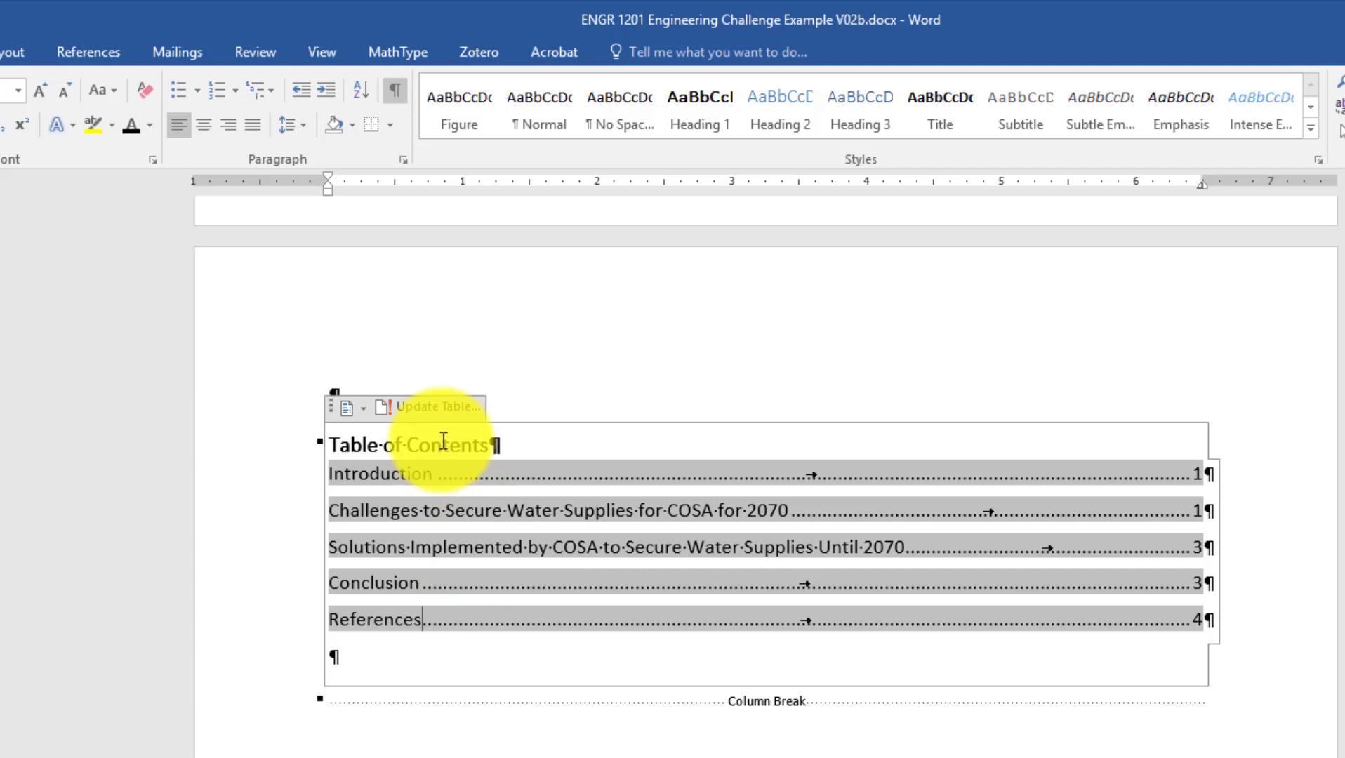
left_click(423, 406)
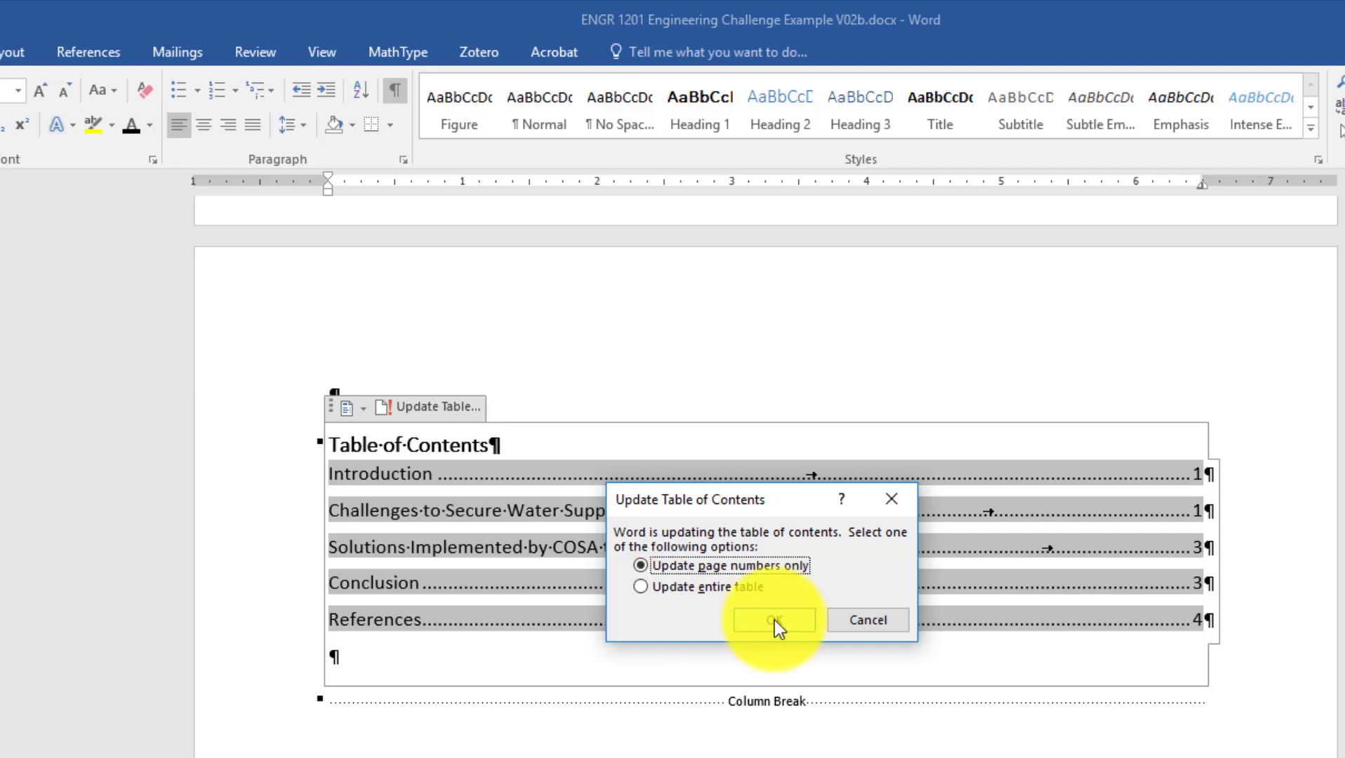
left_click(641, 586)
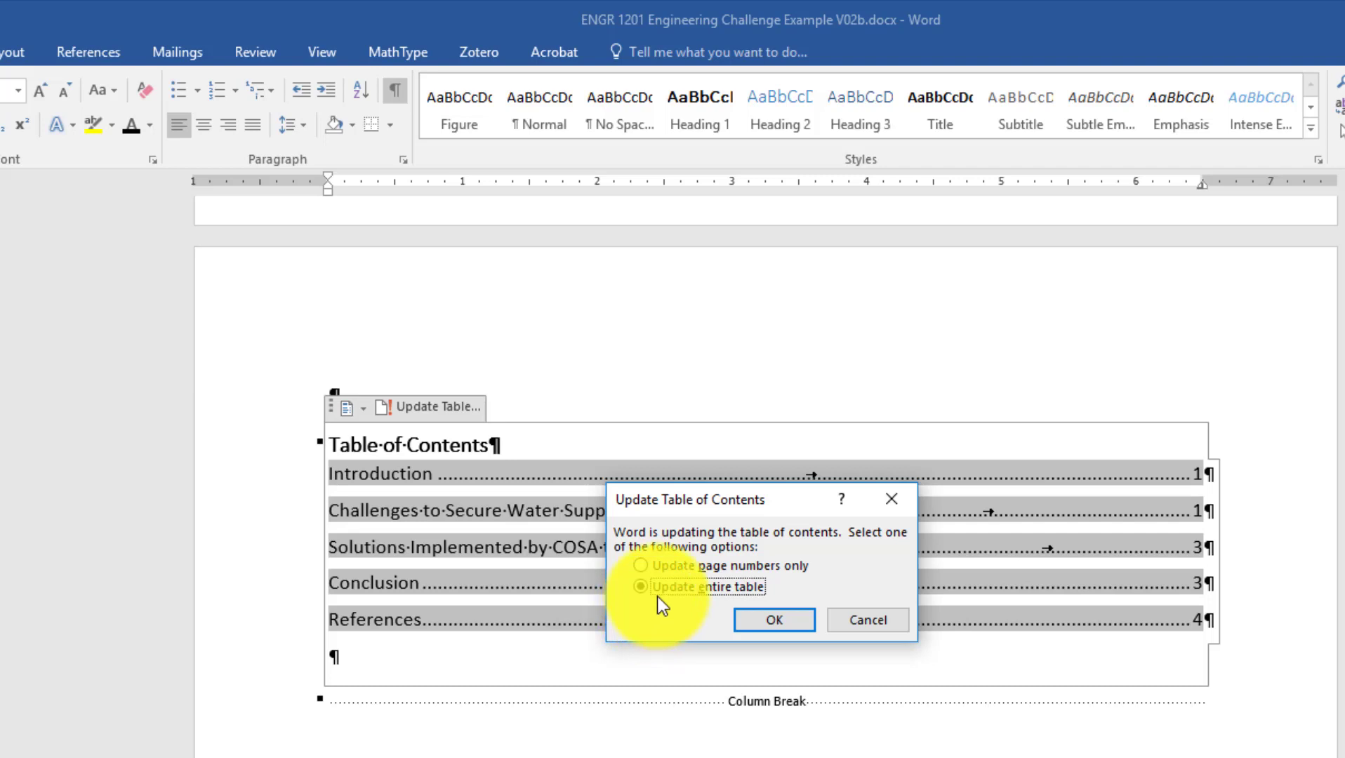
left_click(751, 626)
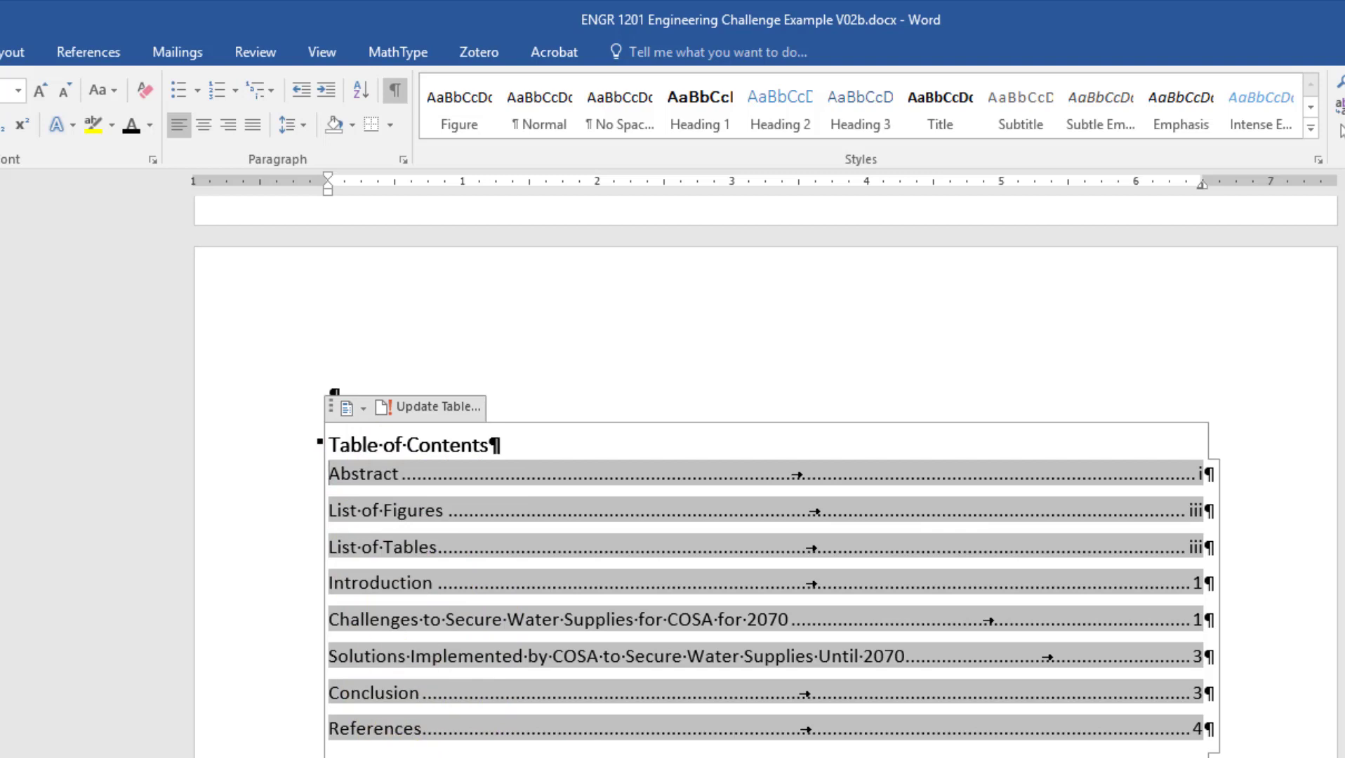
left_click(1150, 623)
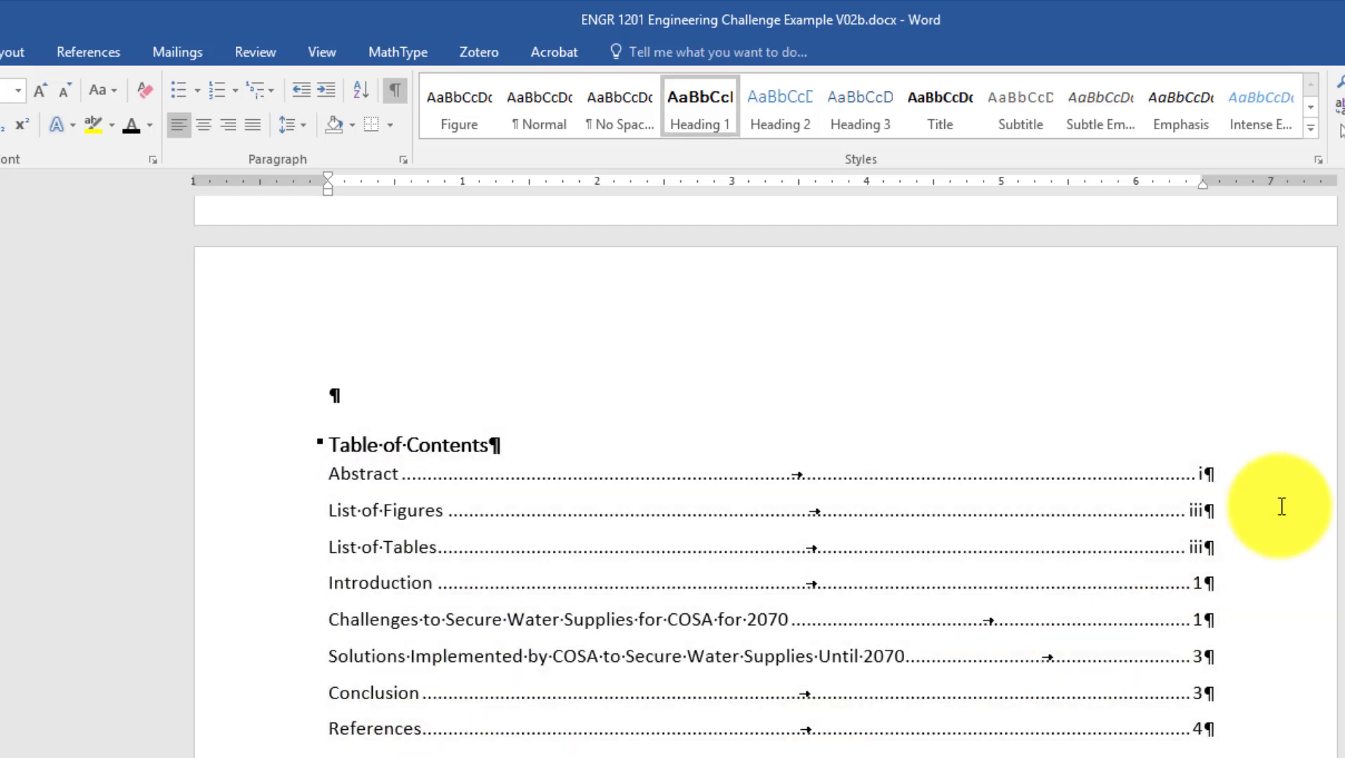